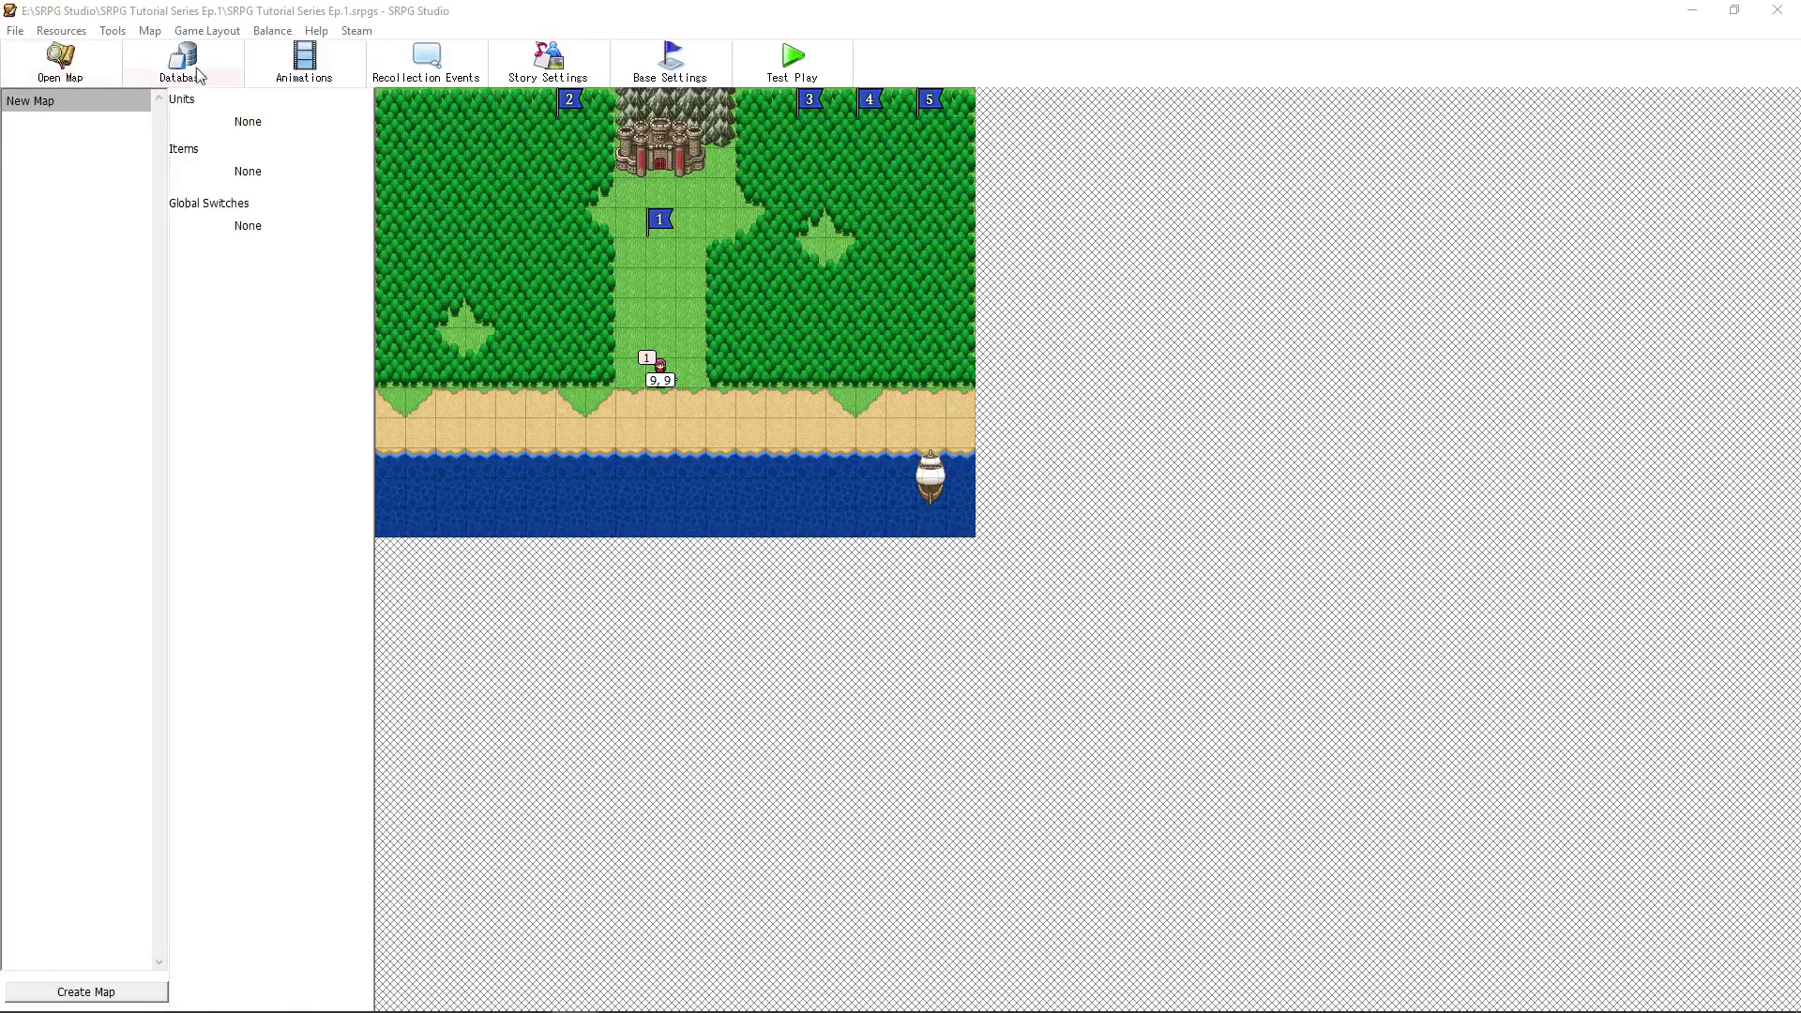
Step: Open the forest-and-coast New Map in the map editor
{"action": "left_click", "coordinate": [95, 80]}
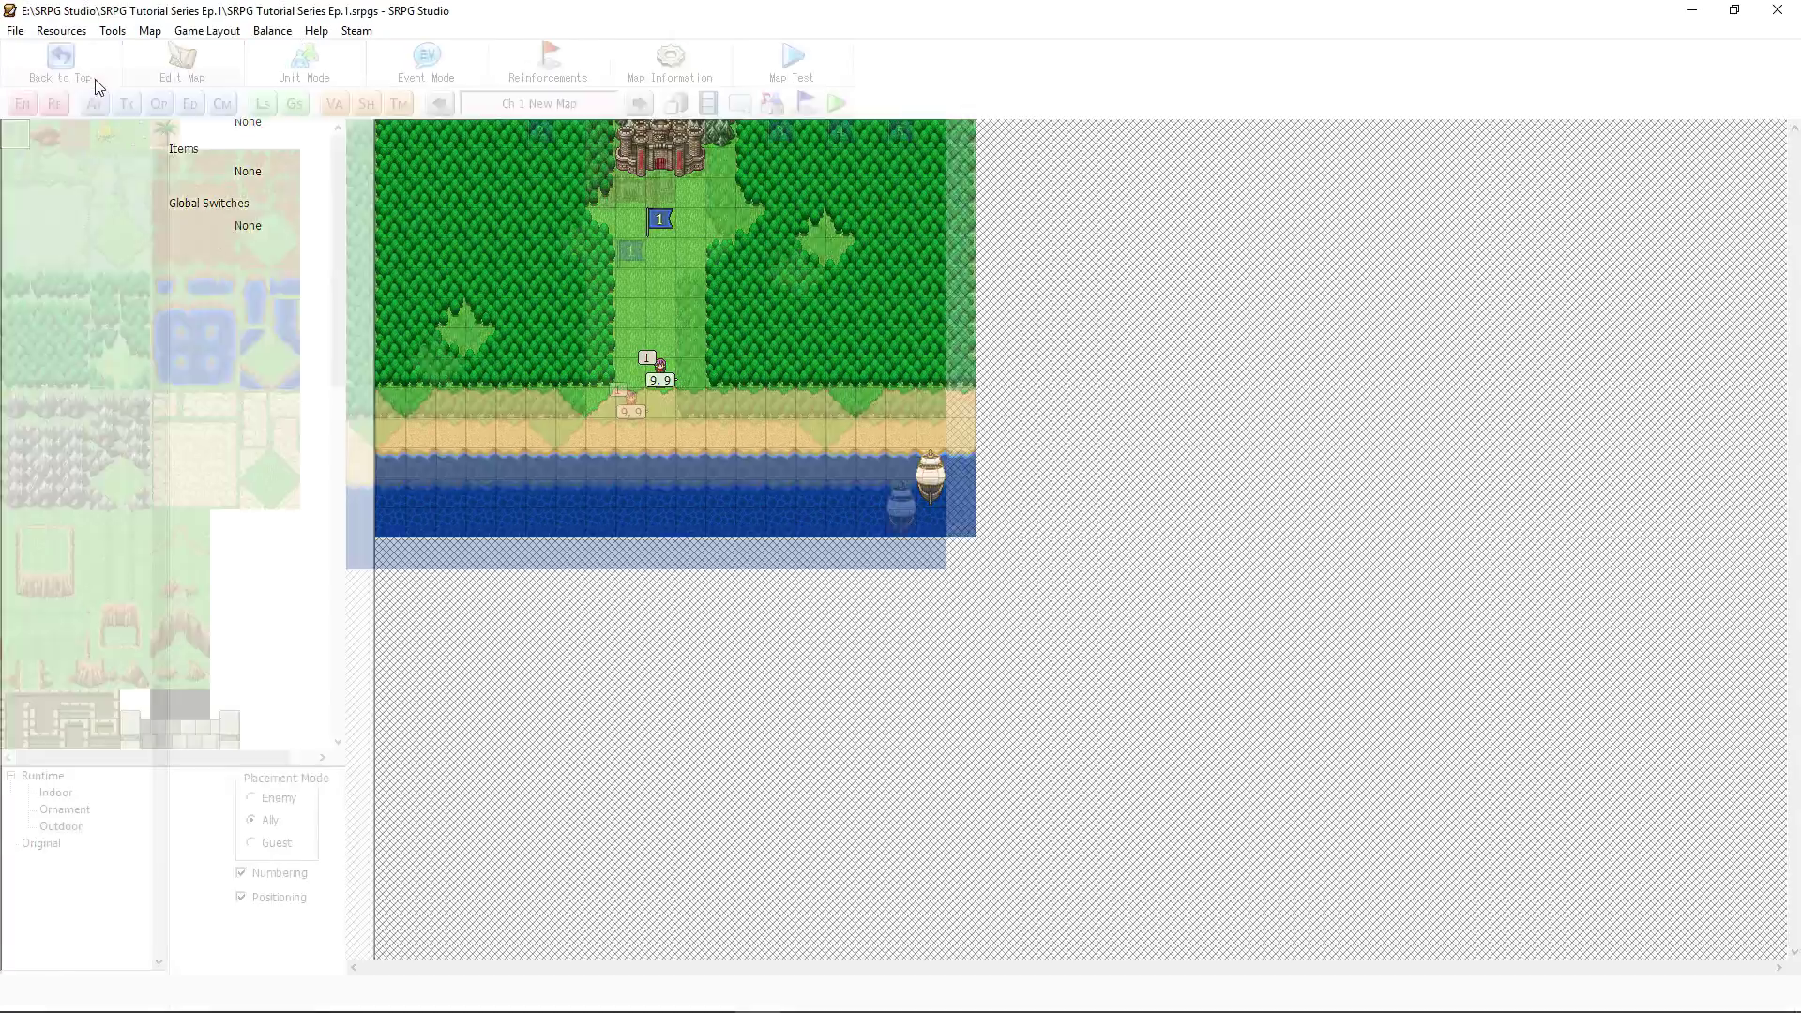
Step: In the Database's Config 2, set the game resolution to 1280x720 and confirm
{"action": "left_click", "coordinate": [66, 70]}
{"action": "left_click", "coordinate": [183, 61]}
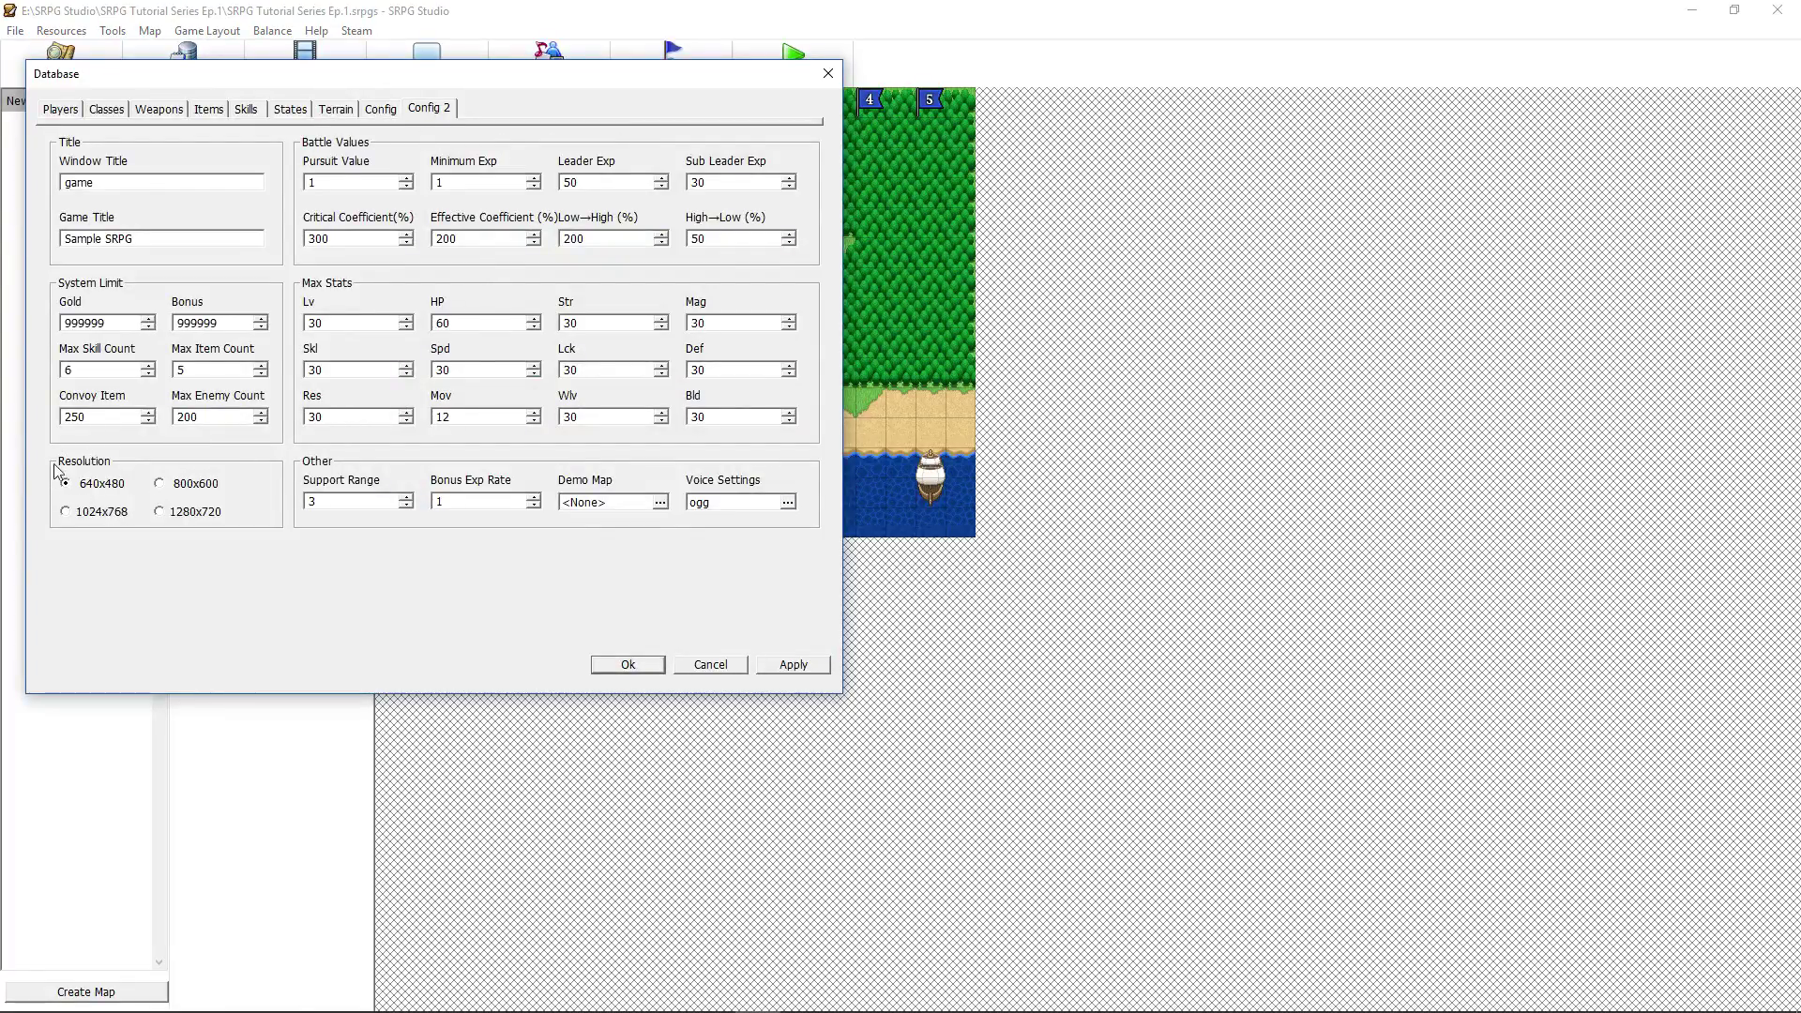
{"action": "left_click", "coordinate": [70, 510]}
{"action": "left_click", "coordinate": [170, 510]}
{"action": "left_click", "coordinate": [161, 483]}
{"action": "left_click", "coordinate": [98, 487]}
{"action": "left_click", "coordinate": [169, 486]}
{"action": "left_click", "coordinate": [626, 664]}
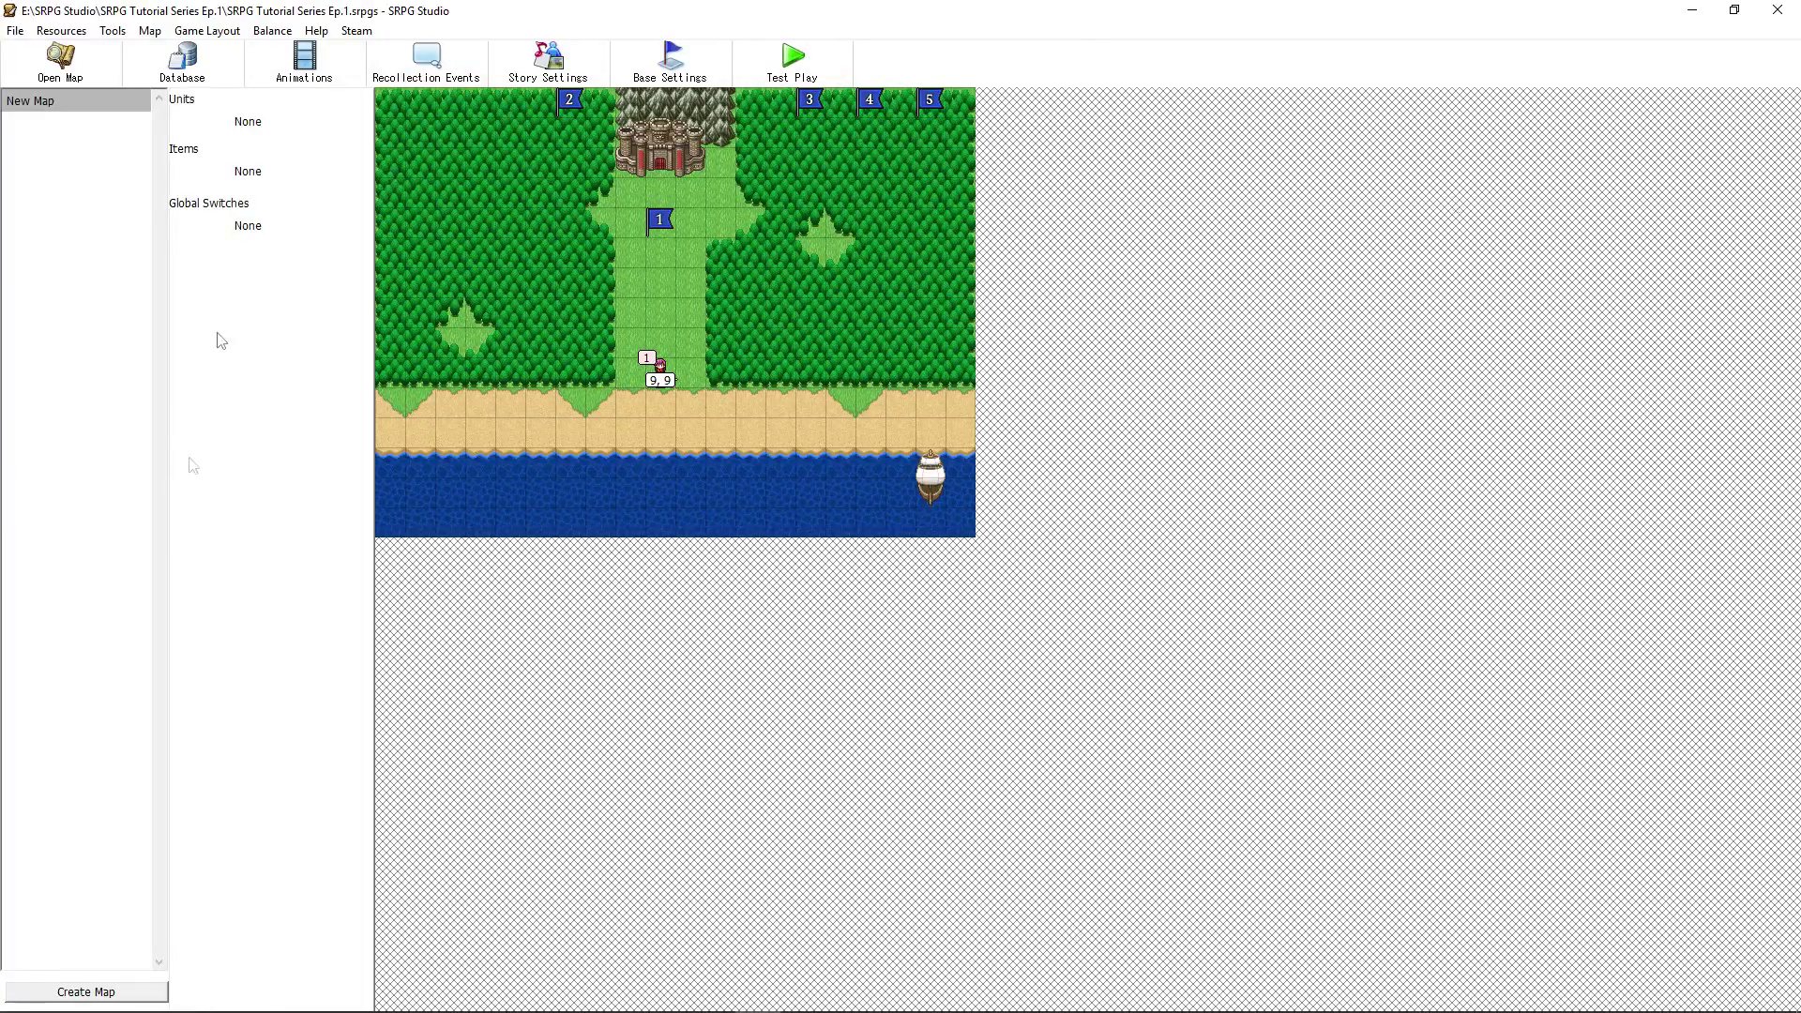
Step: Reopen New Map in the editor and show its Map Information (20x15, chapter 1)
{"action": "left_click", "coordinate": [87, 101]}
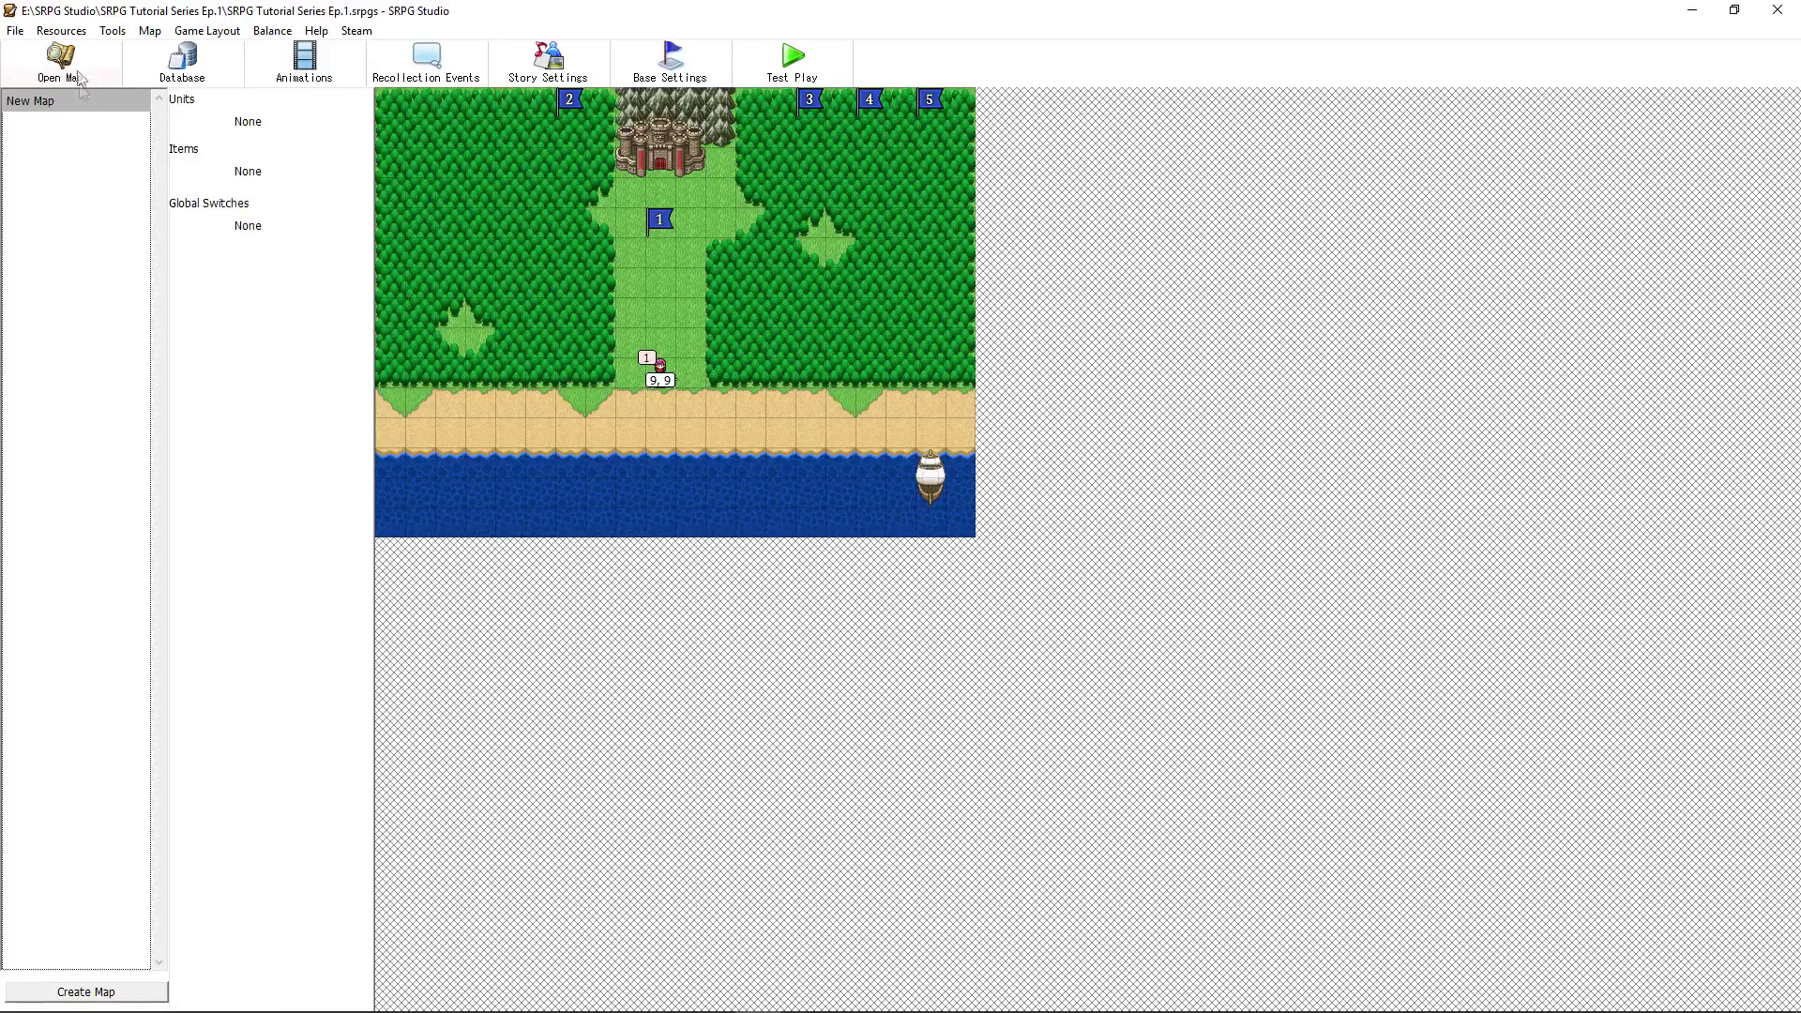
{"action": "left_click", "coordinate": [79, 79]}
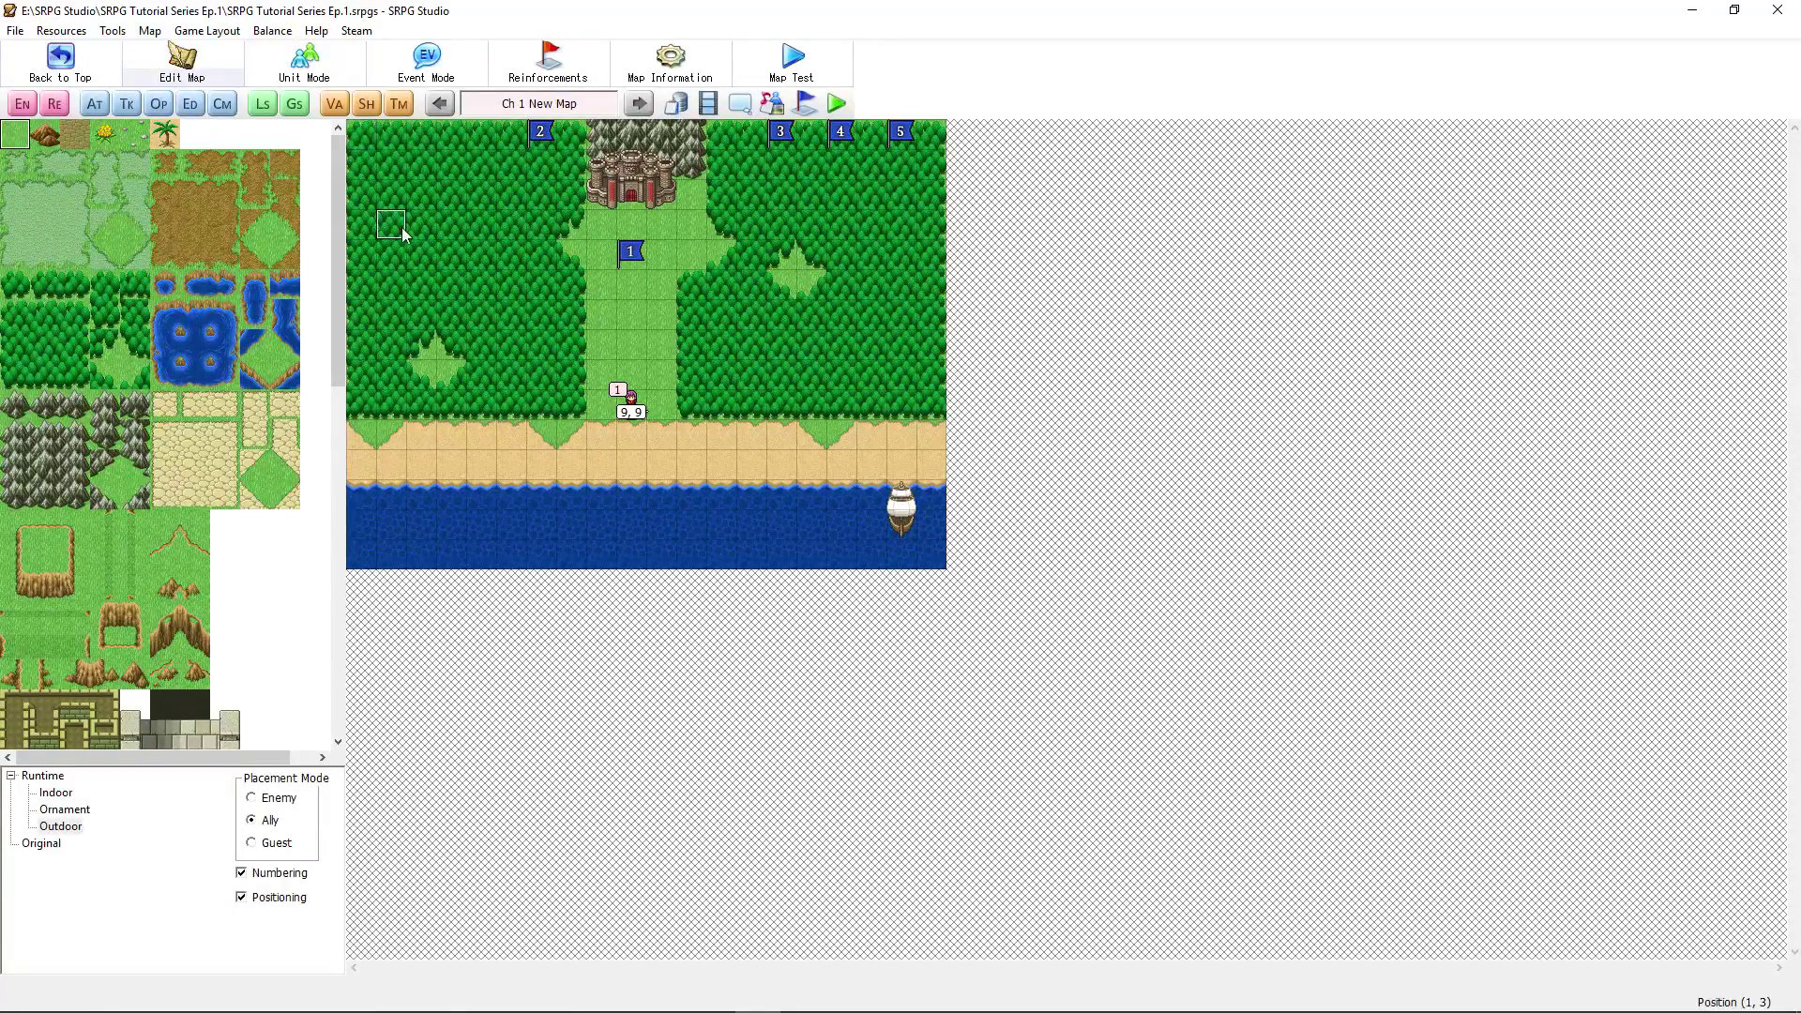
{"action": "left_click", "coordinate": [677, 73]}
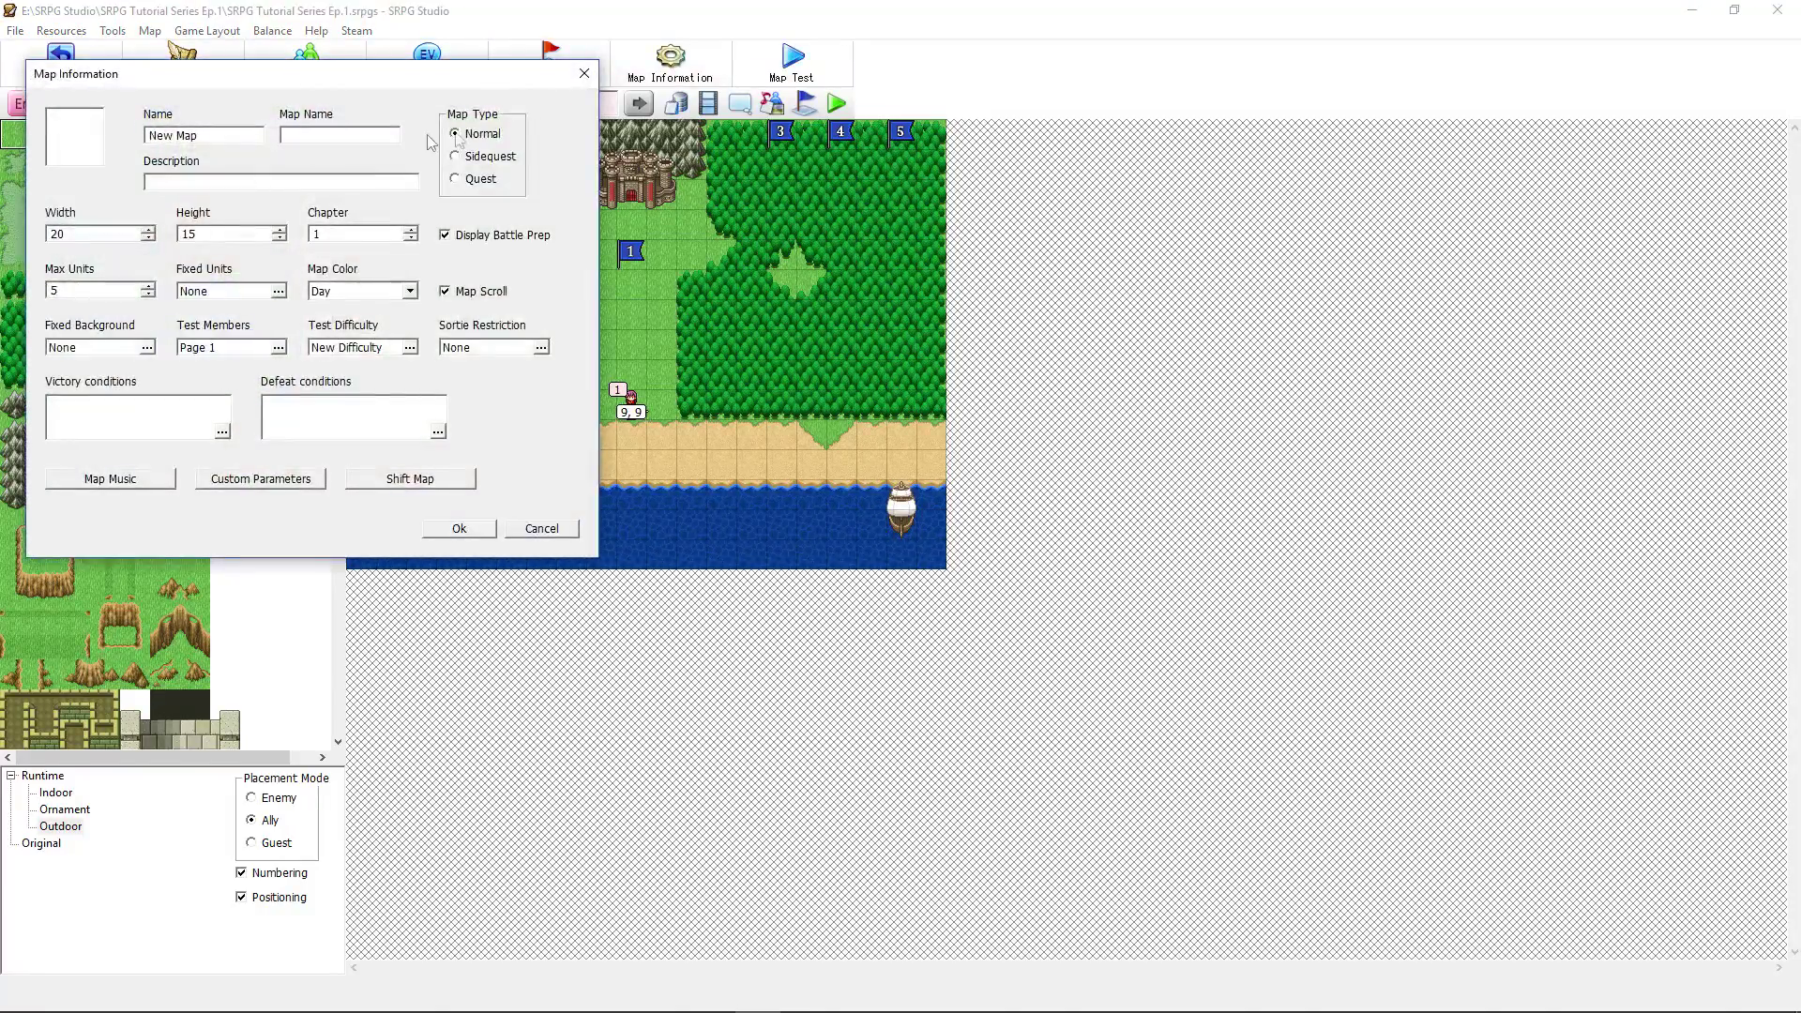
Step: Give the map a red icon and name it WickedCastleIsle
{"action": "left_click", "coordinate": [85, 141]}
{"action": "left_click", "coordinate": [114, 176]}
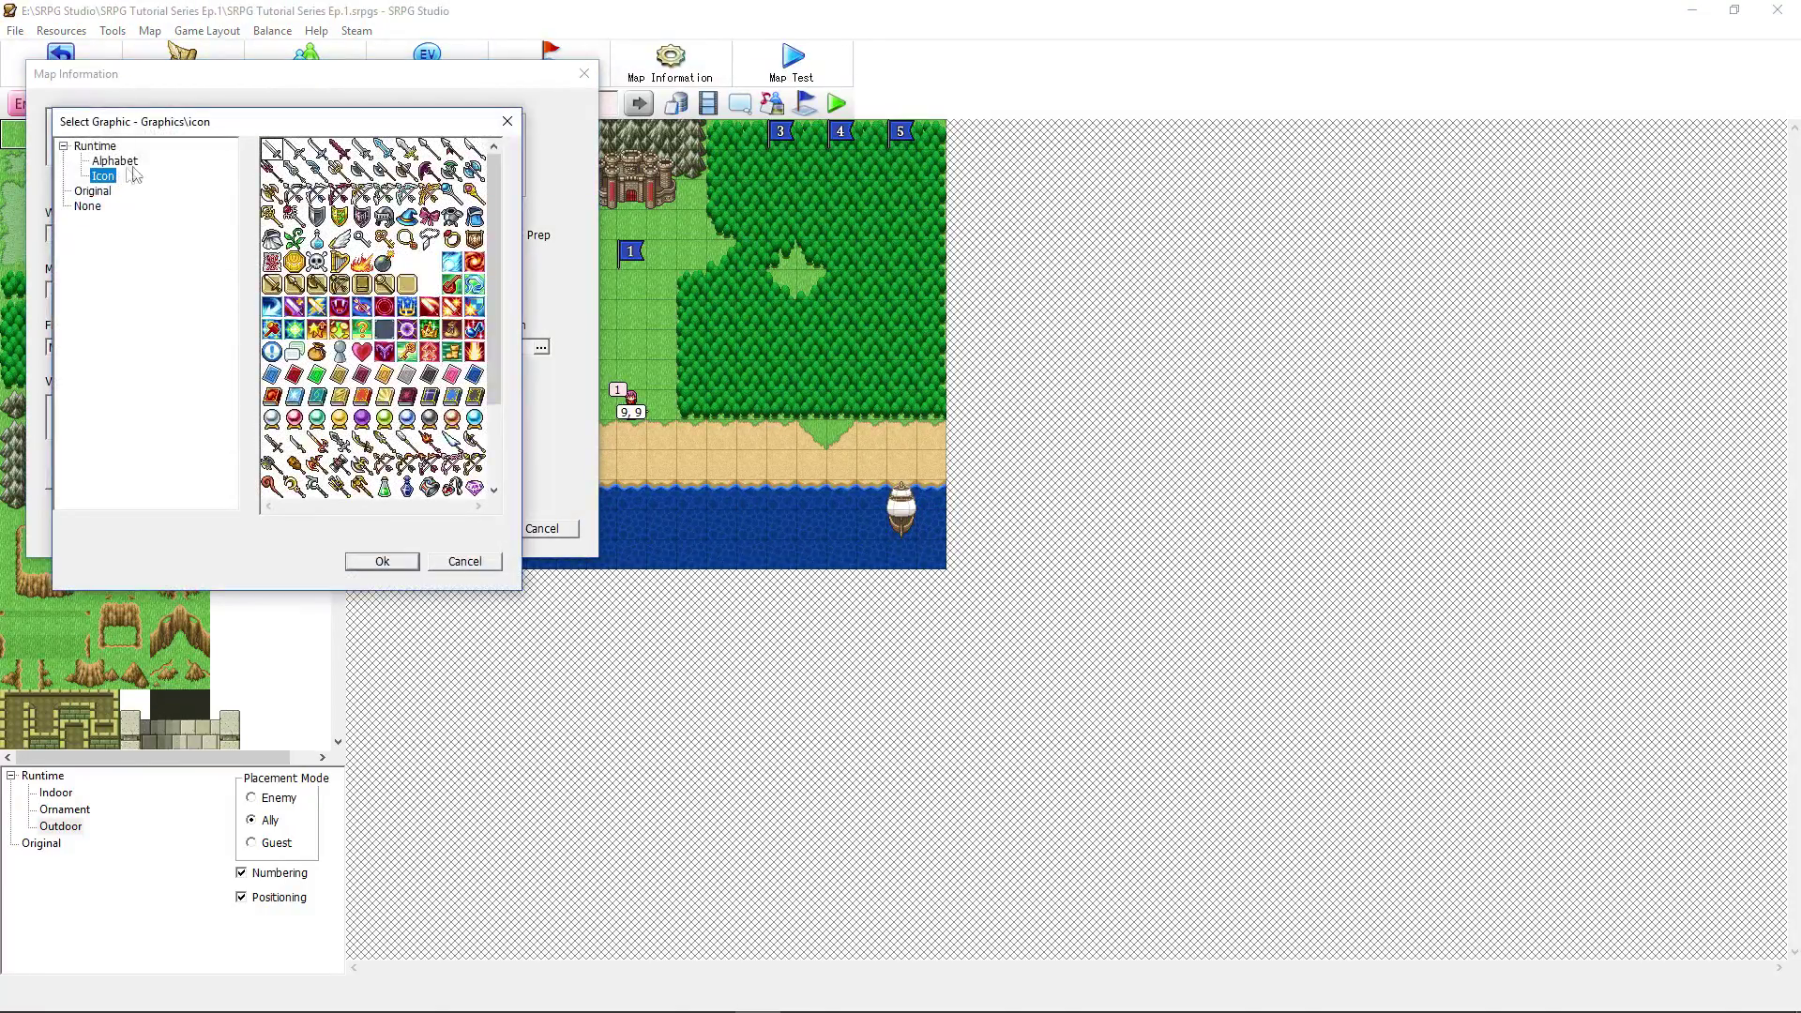
{"action": "left_click_drag", "start_coordinate": [240, 135], "coordinate": [175, 135]}
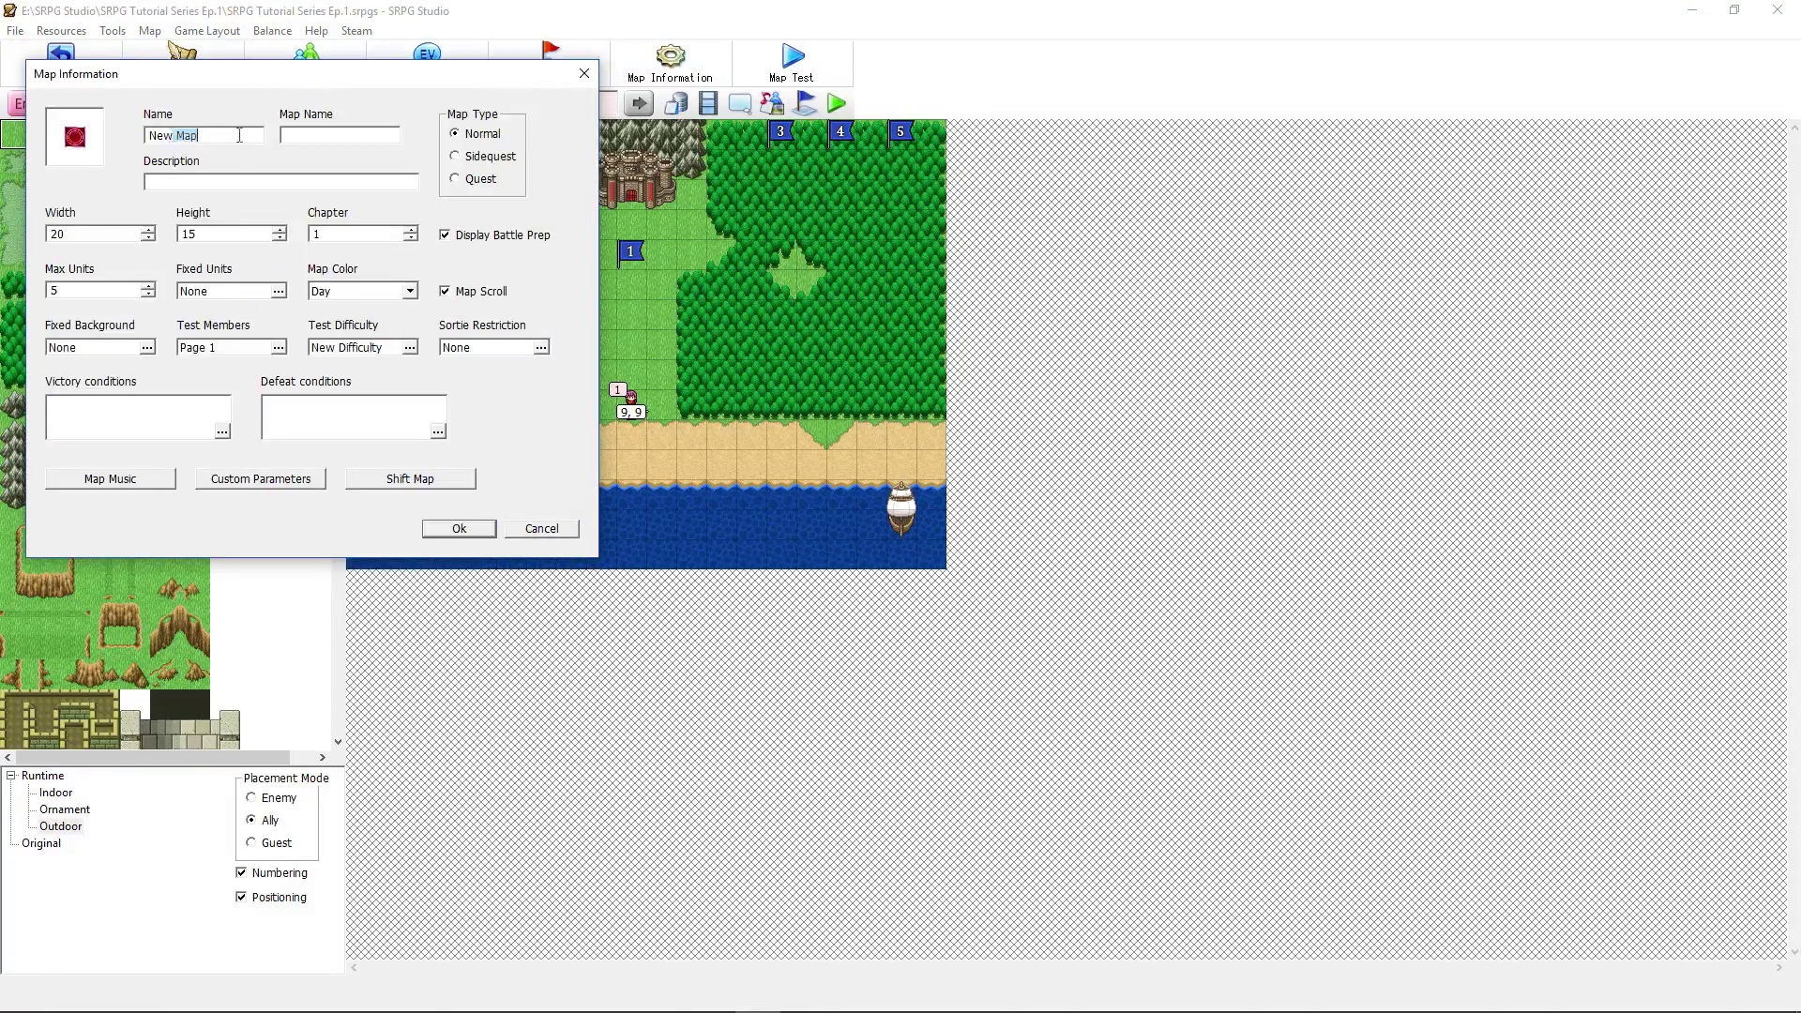
{"action": "key", "text": "ctrl+a"}
{"action": "type", "text": "WickedCastleIsle"}
Step: Set map name 'W. Castle', description 'An island map that's home to a vile lord.', and size 40x30
{"action": "key", "text": "Tab"}
{"action": "type", "text": "Cas"}
{"action": "key", "text": "Tab"}
{"action": "type", "text": "An island map that's home to a vile lord."}
{"action": "left_click", "coordinate": [75, 232]}
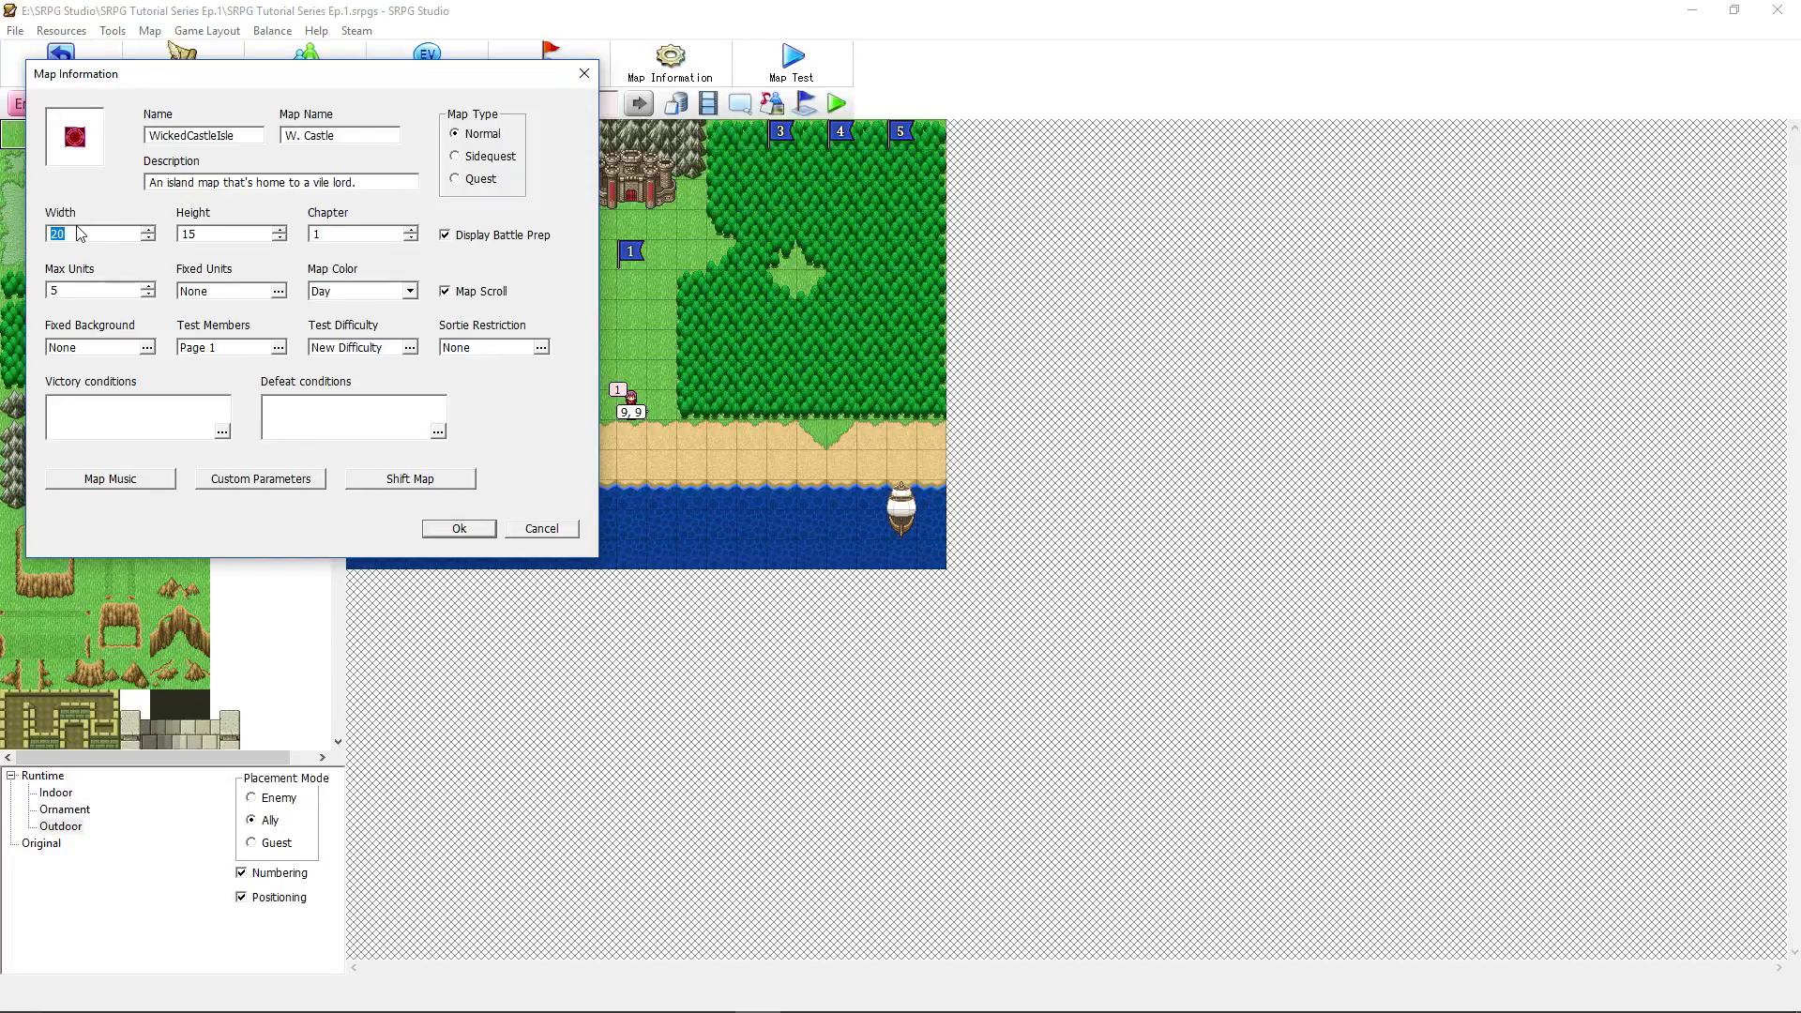
{"action": "type", "text": "4030"}
{"action": "left_click", "coordinate": [147, 347]}
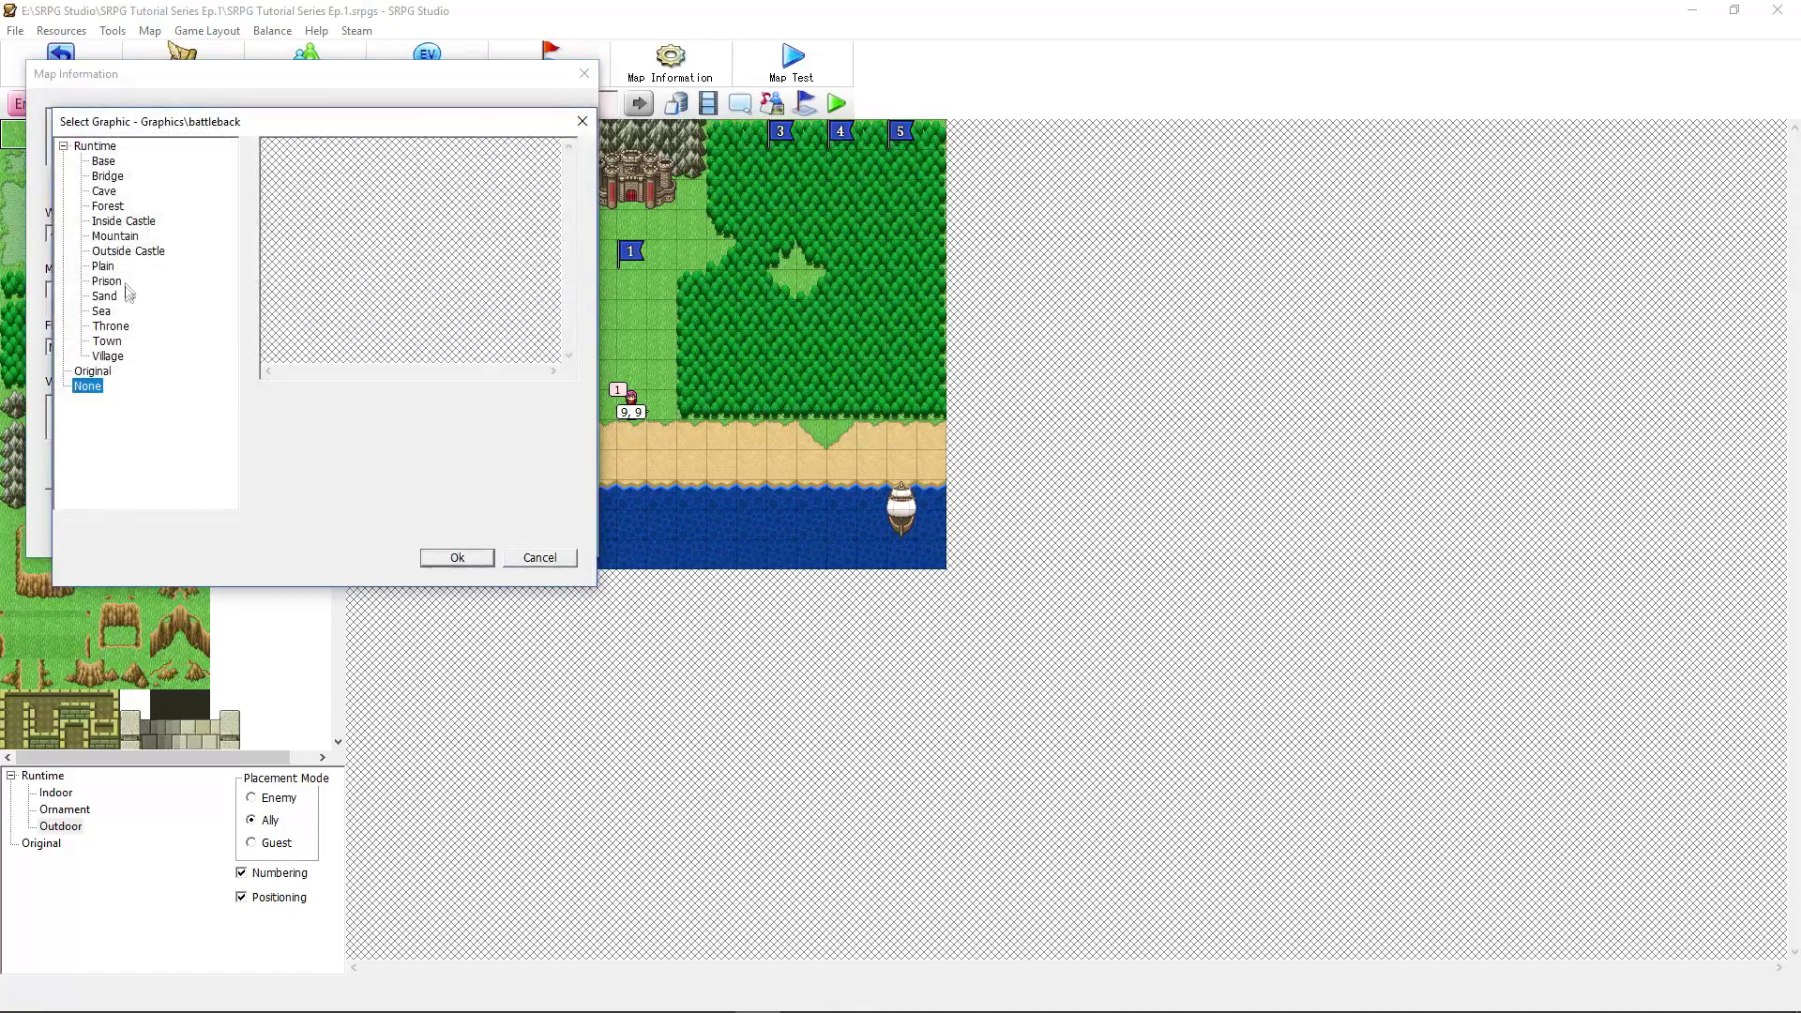
{"action": "left_click", "coordinate": [114, 236]}
{"action": "left_click", "coordinate": [111, 193]}
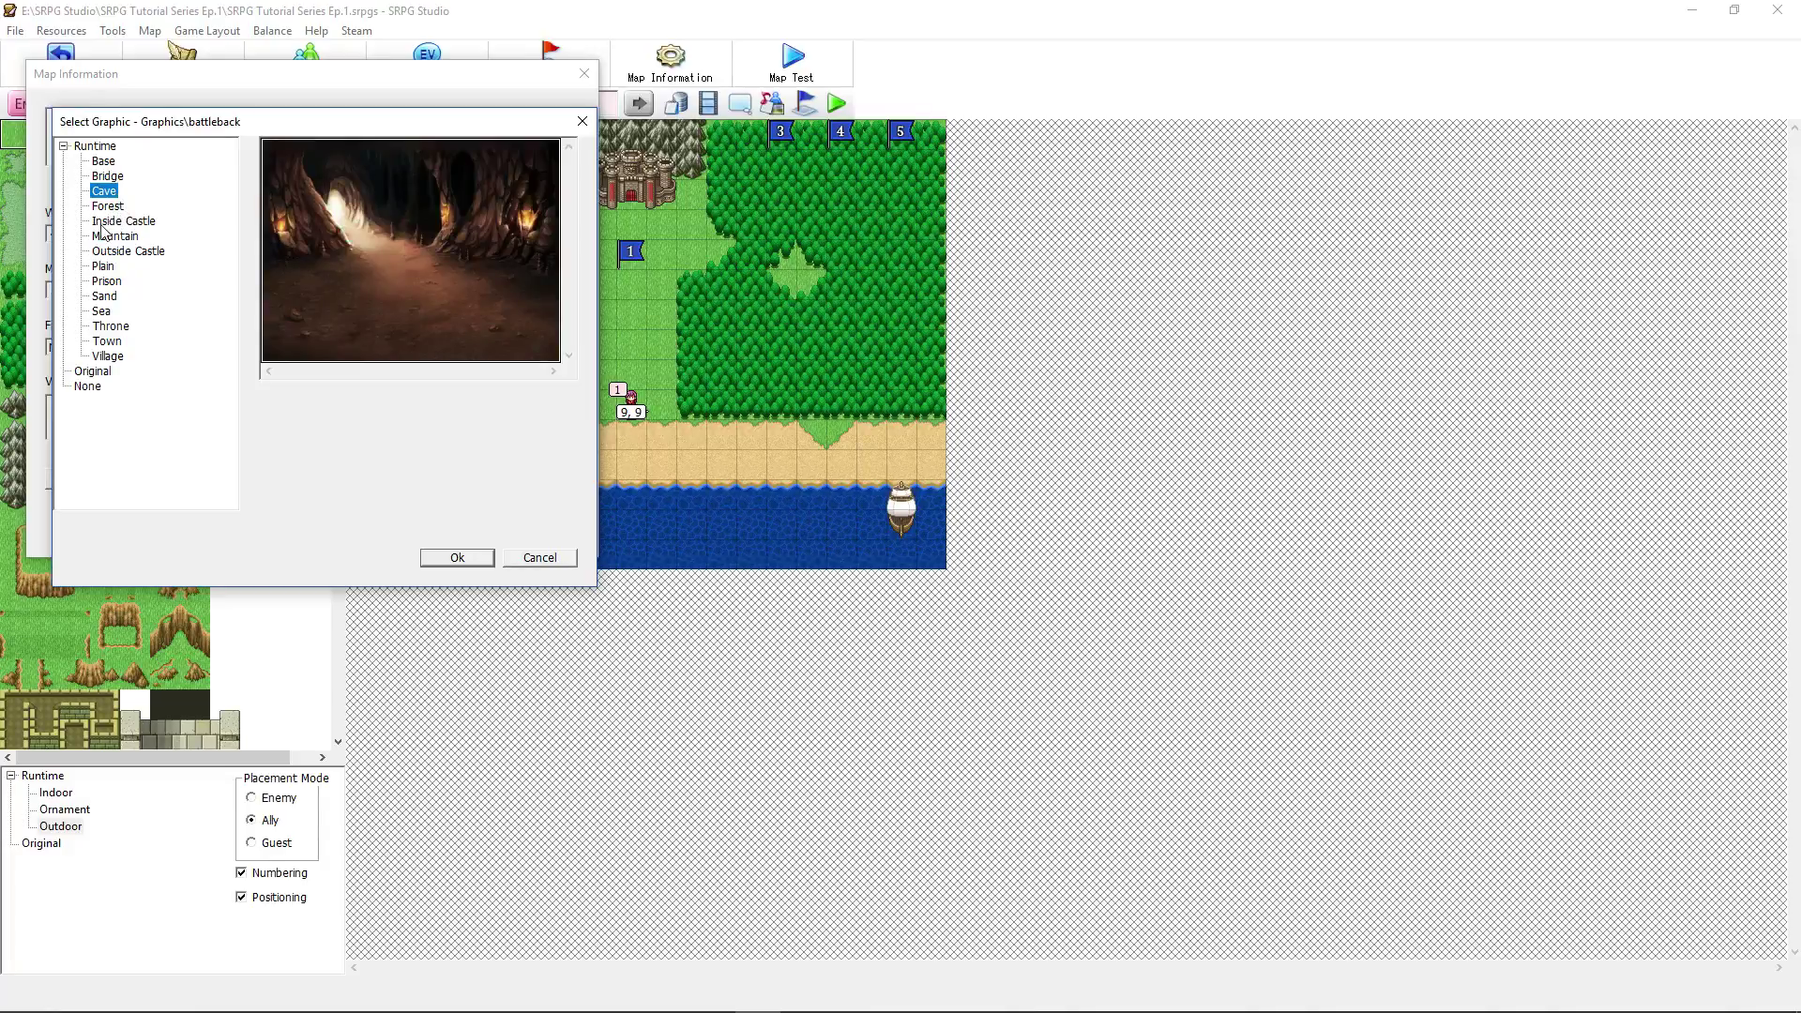
{"action": "left_click", "coordinate": [107, 207]}
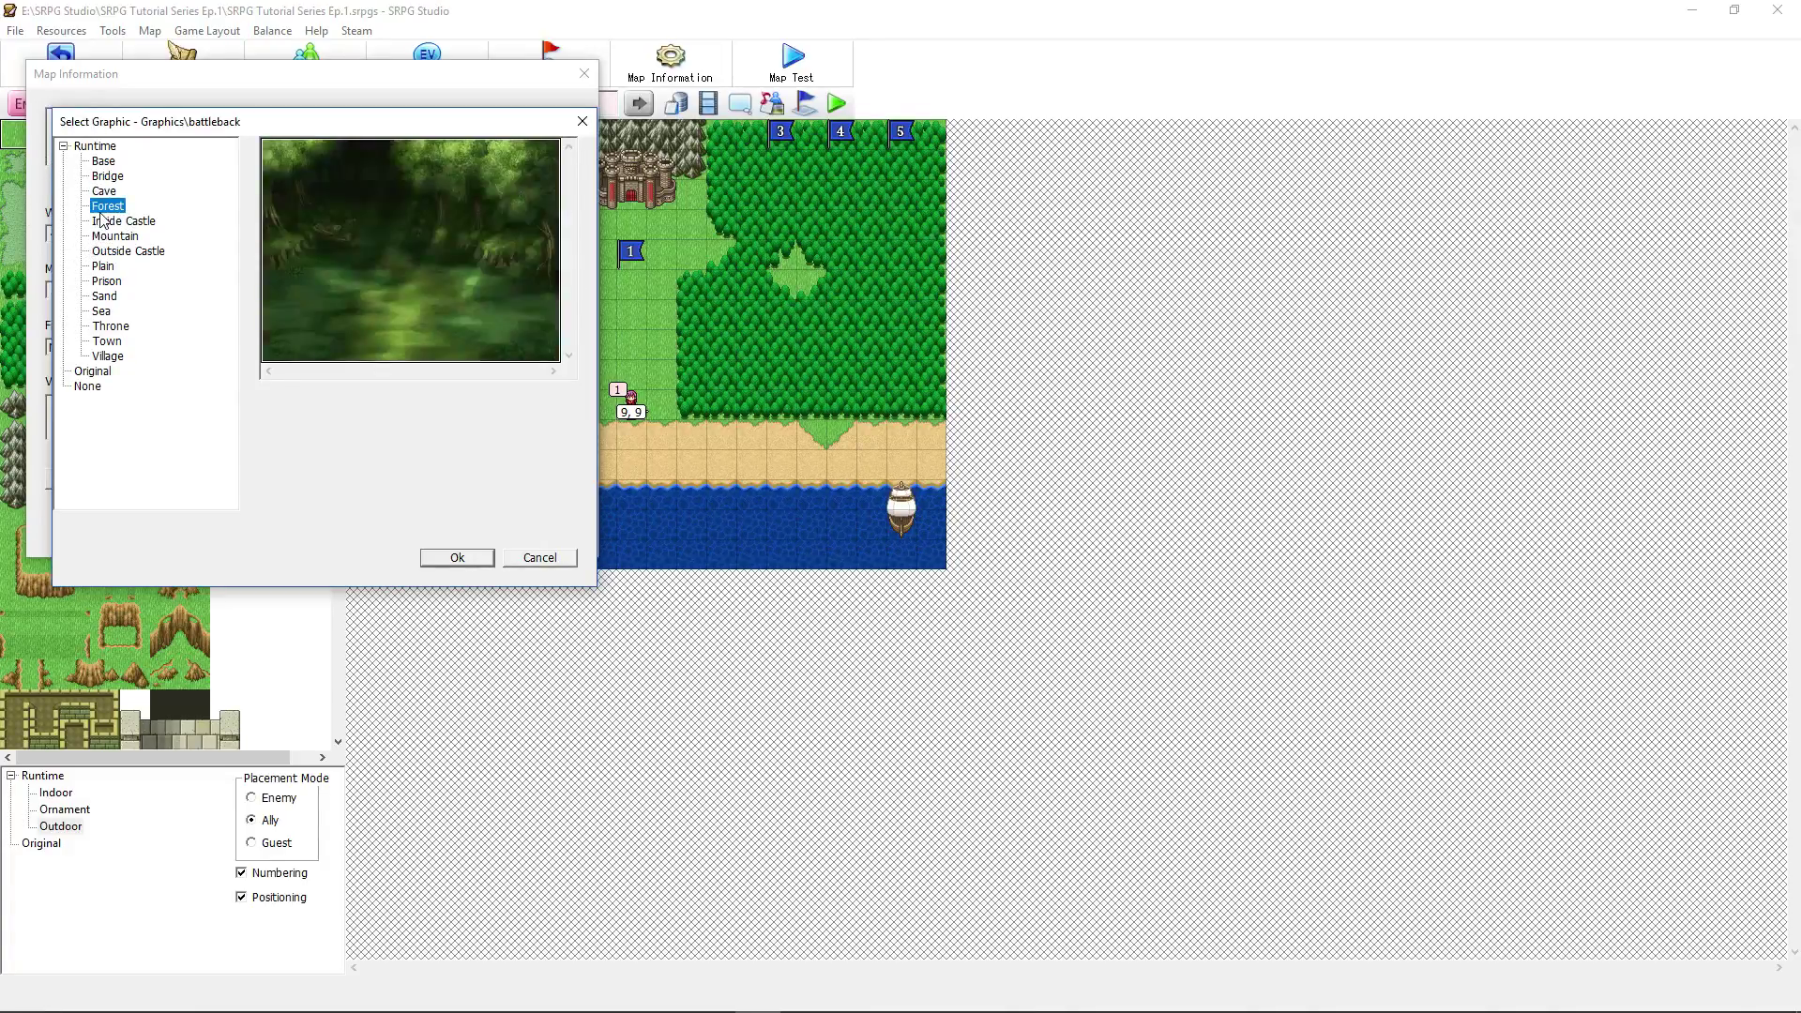
{"action": "left_click", "coordinate": [112, 251]}
{"action": "left_click", "coordinate": [105, 267]}
{"action": "left_click", "coordinate": [94, 386]}
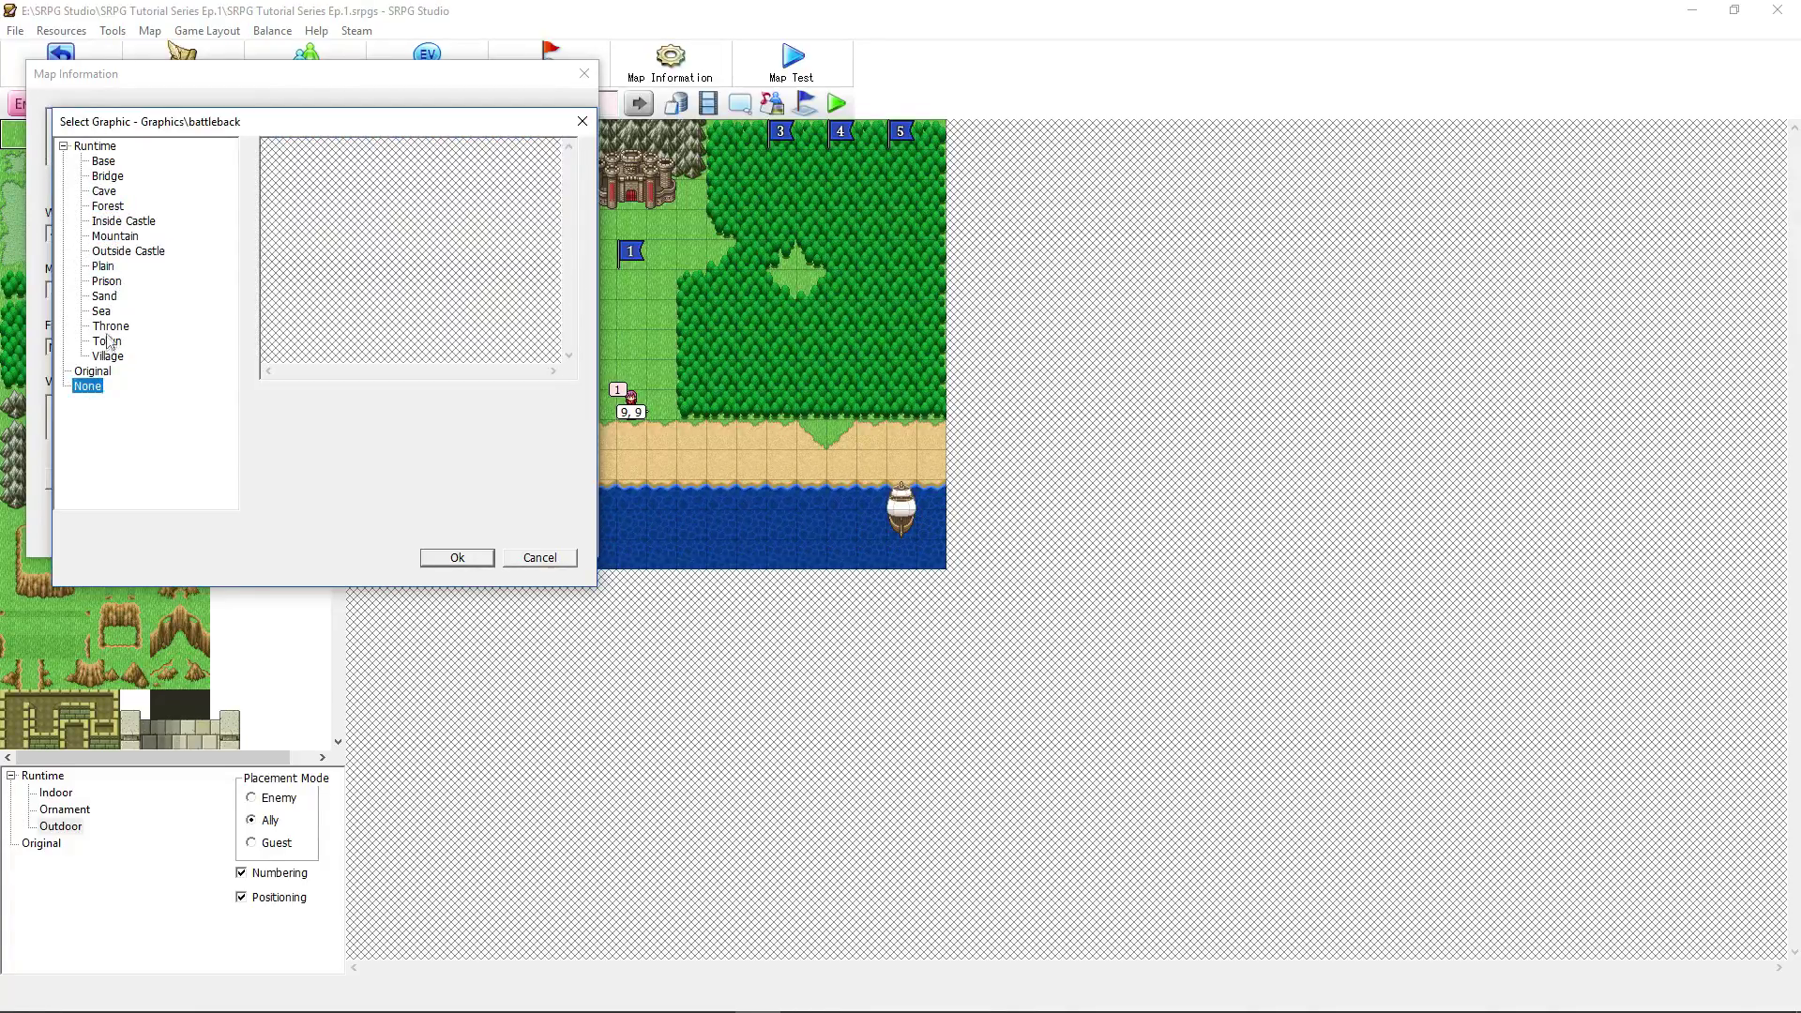
{"action": "left_click", "coordinate": [92, 371]}
{"action": "left_click", "coordinate": [107, 192]}
{"action": "left_click", "coordinate": [103, 266]}
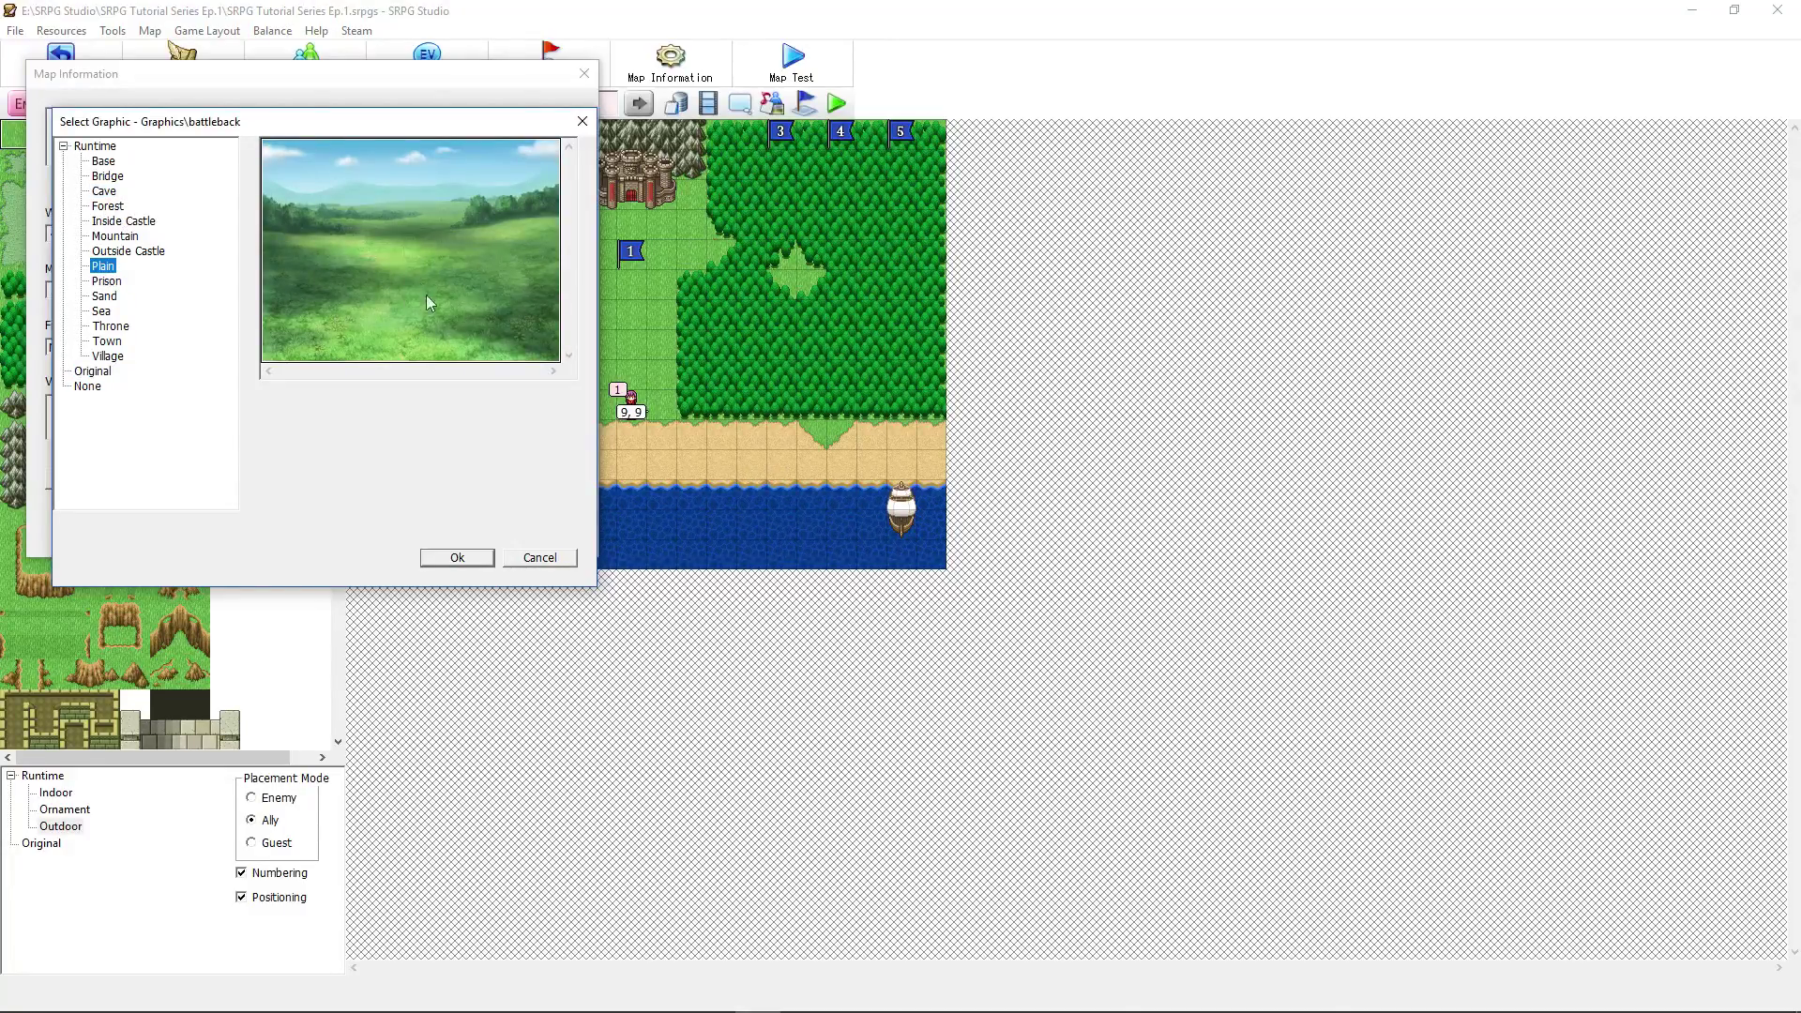
{"action": "left_click", "coordinate": [566, 561]}
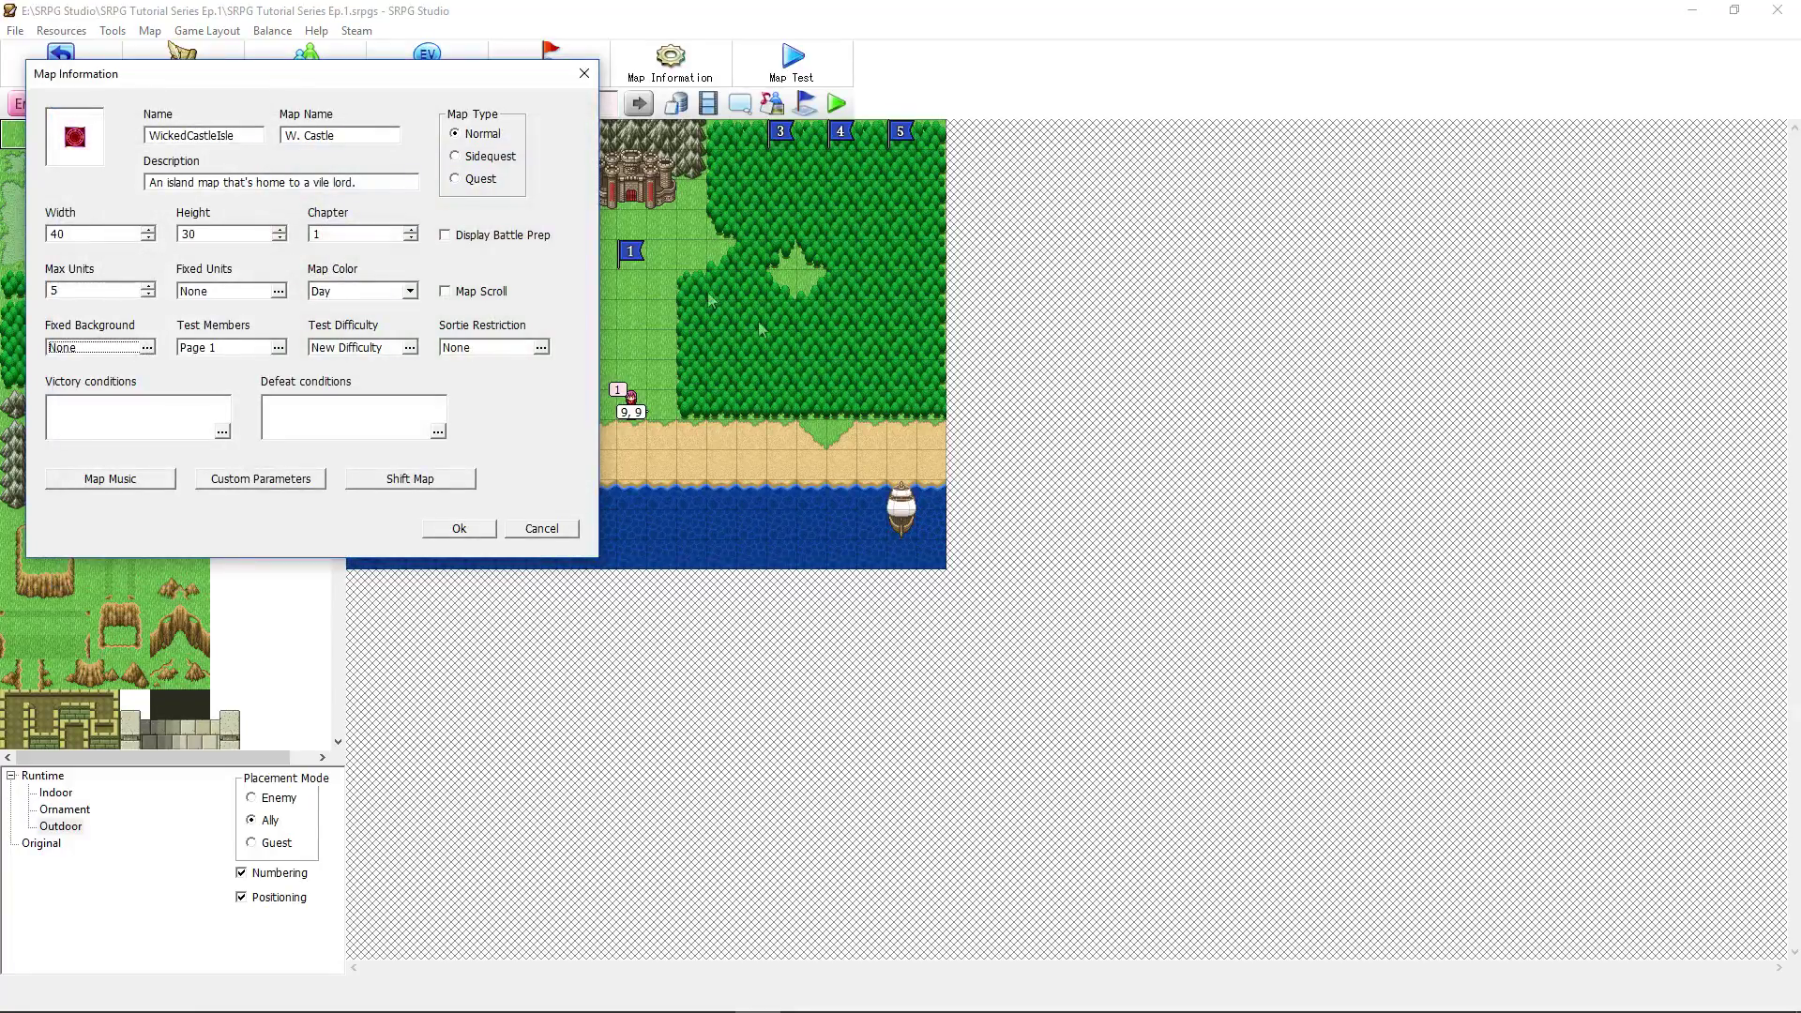
Step: Lower Max Units to 3 and look at Fixed Units without changing them
{"action": "left_click", "coordinate": [96, 289]}
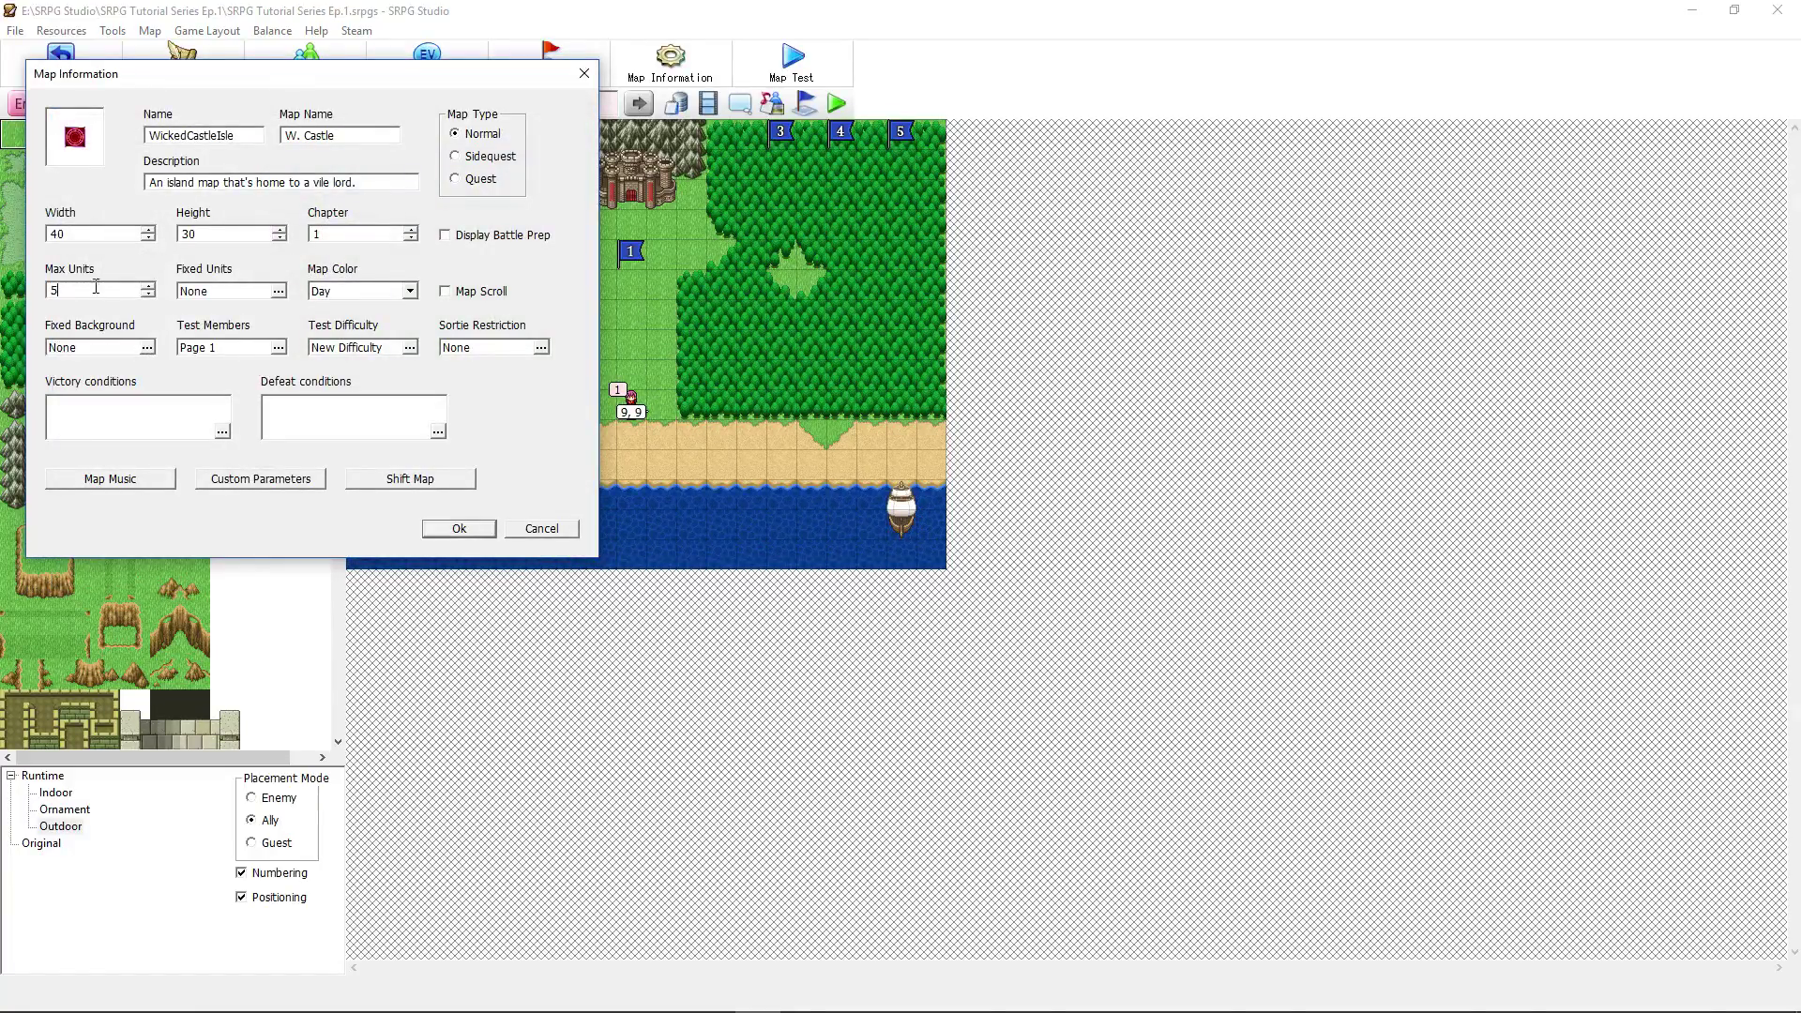
{"action": "left_click", "coordinate": [147, 286]}
{"action": "left_click", "coordinate": [147, 295]}
{"action": "left_click", "coordinate": [147, 295]}
{"action": "left_click", "coordinate": [105, 291]}
{"action": "left_click", "coordinate": [147, 296]}
{"action": "left_click", "coordinate": [247, 294]}
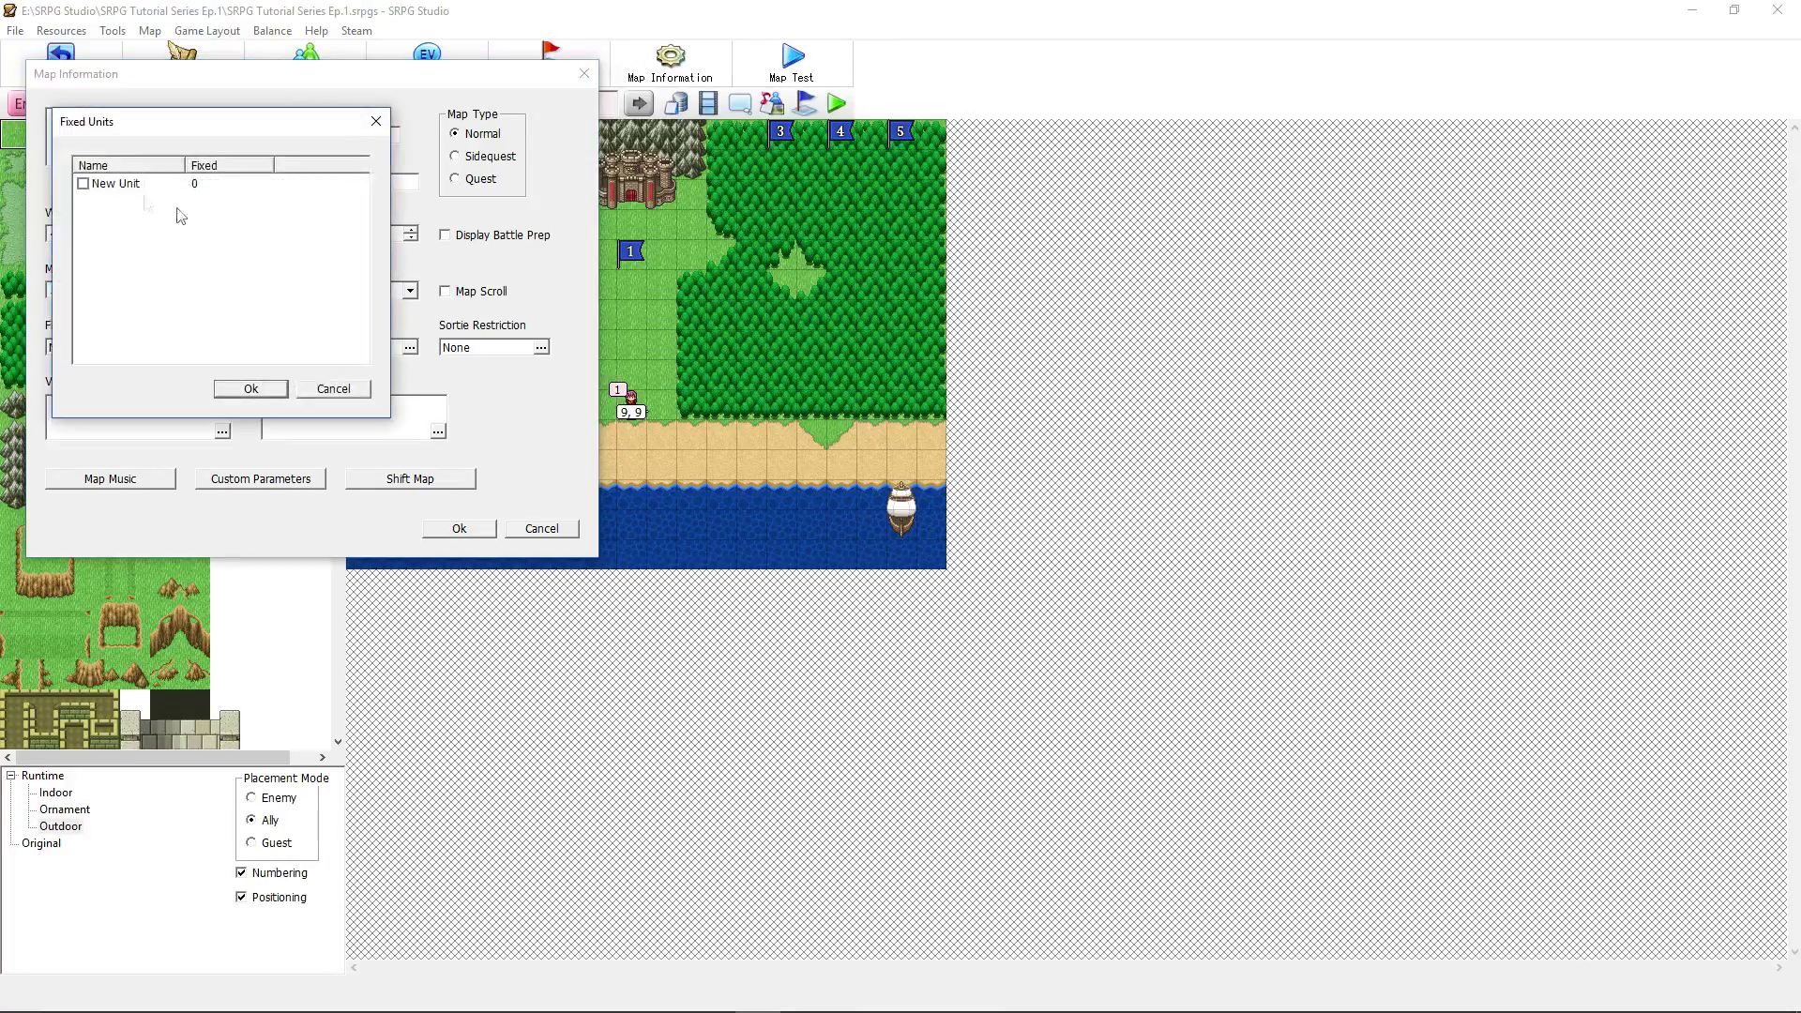
{"action": "left_click", "coordinate": [340, 390]}
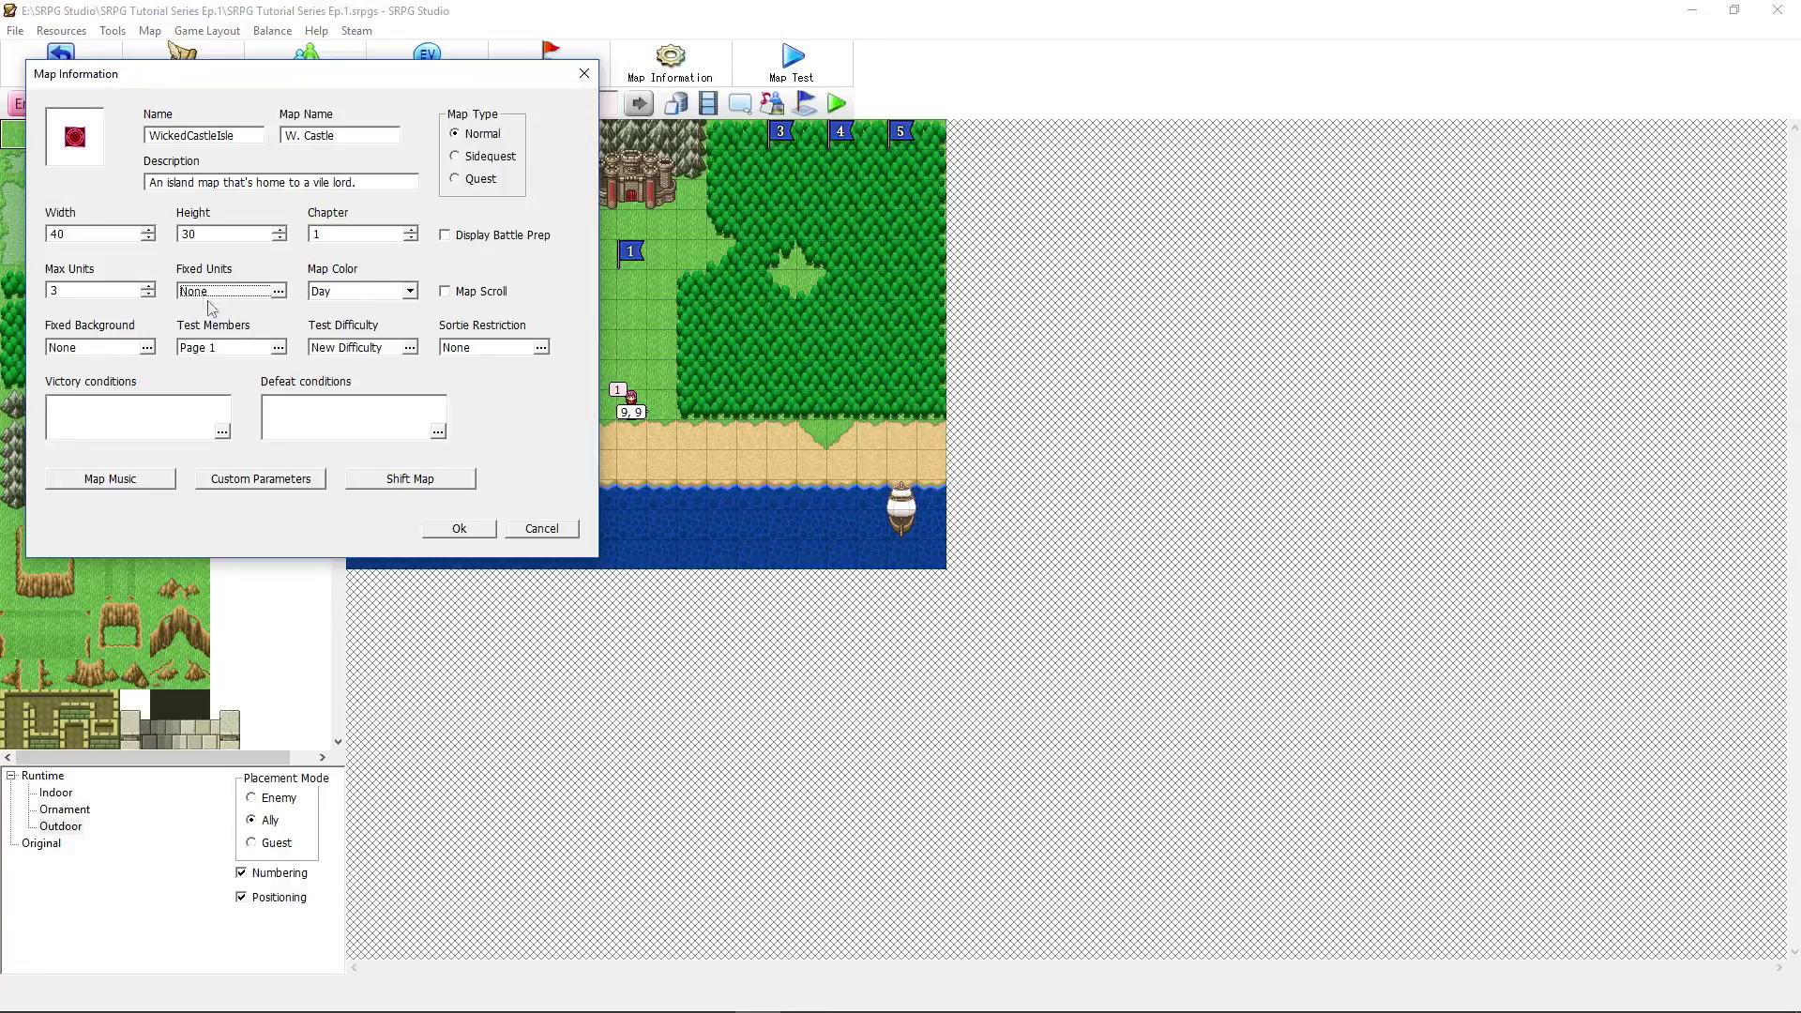
Step: Set the map colour to Evening and review the Test Members list
{"action": "left_click", "coordinate": [409, 292]}
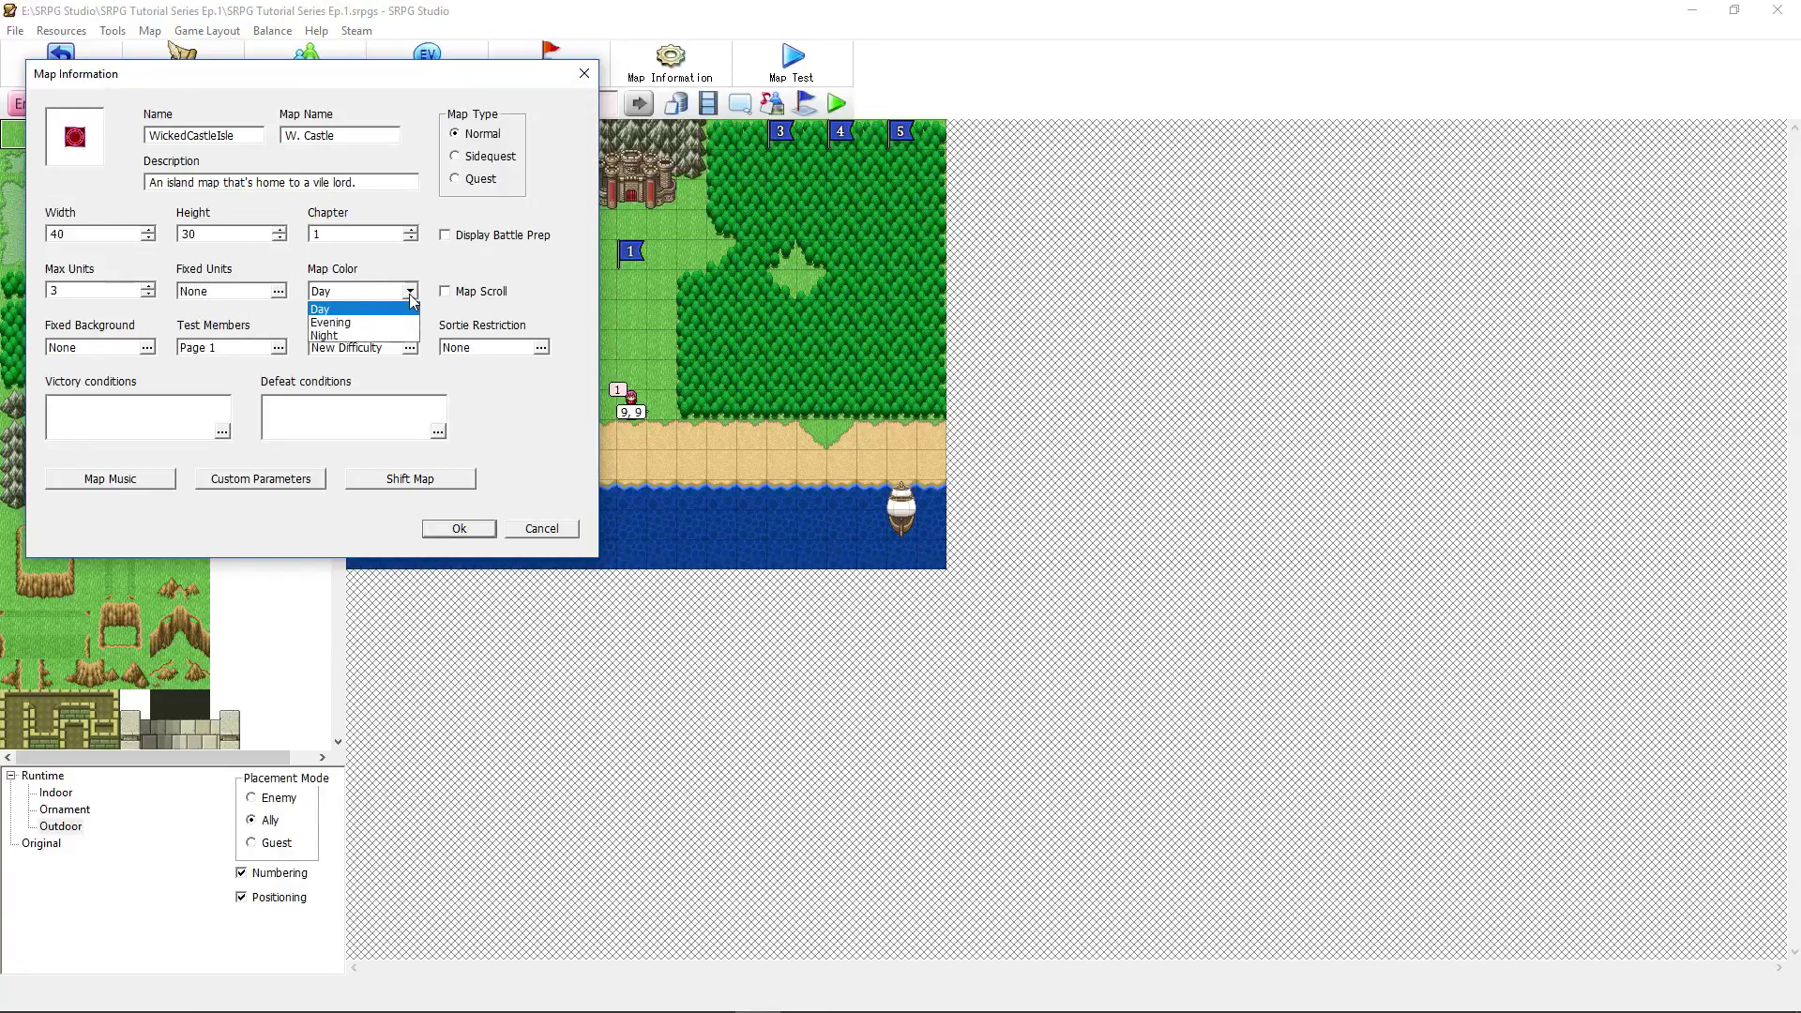
{"action": "left_click", "coordinate": [351, 323]}
{"action": "left_click", "coordinate": [277, 347]}
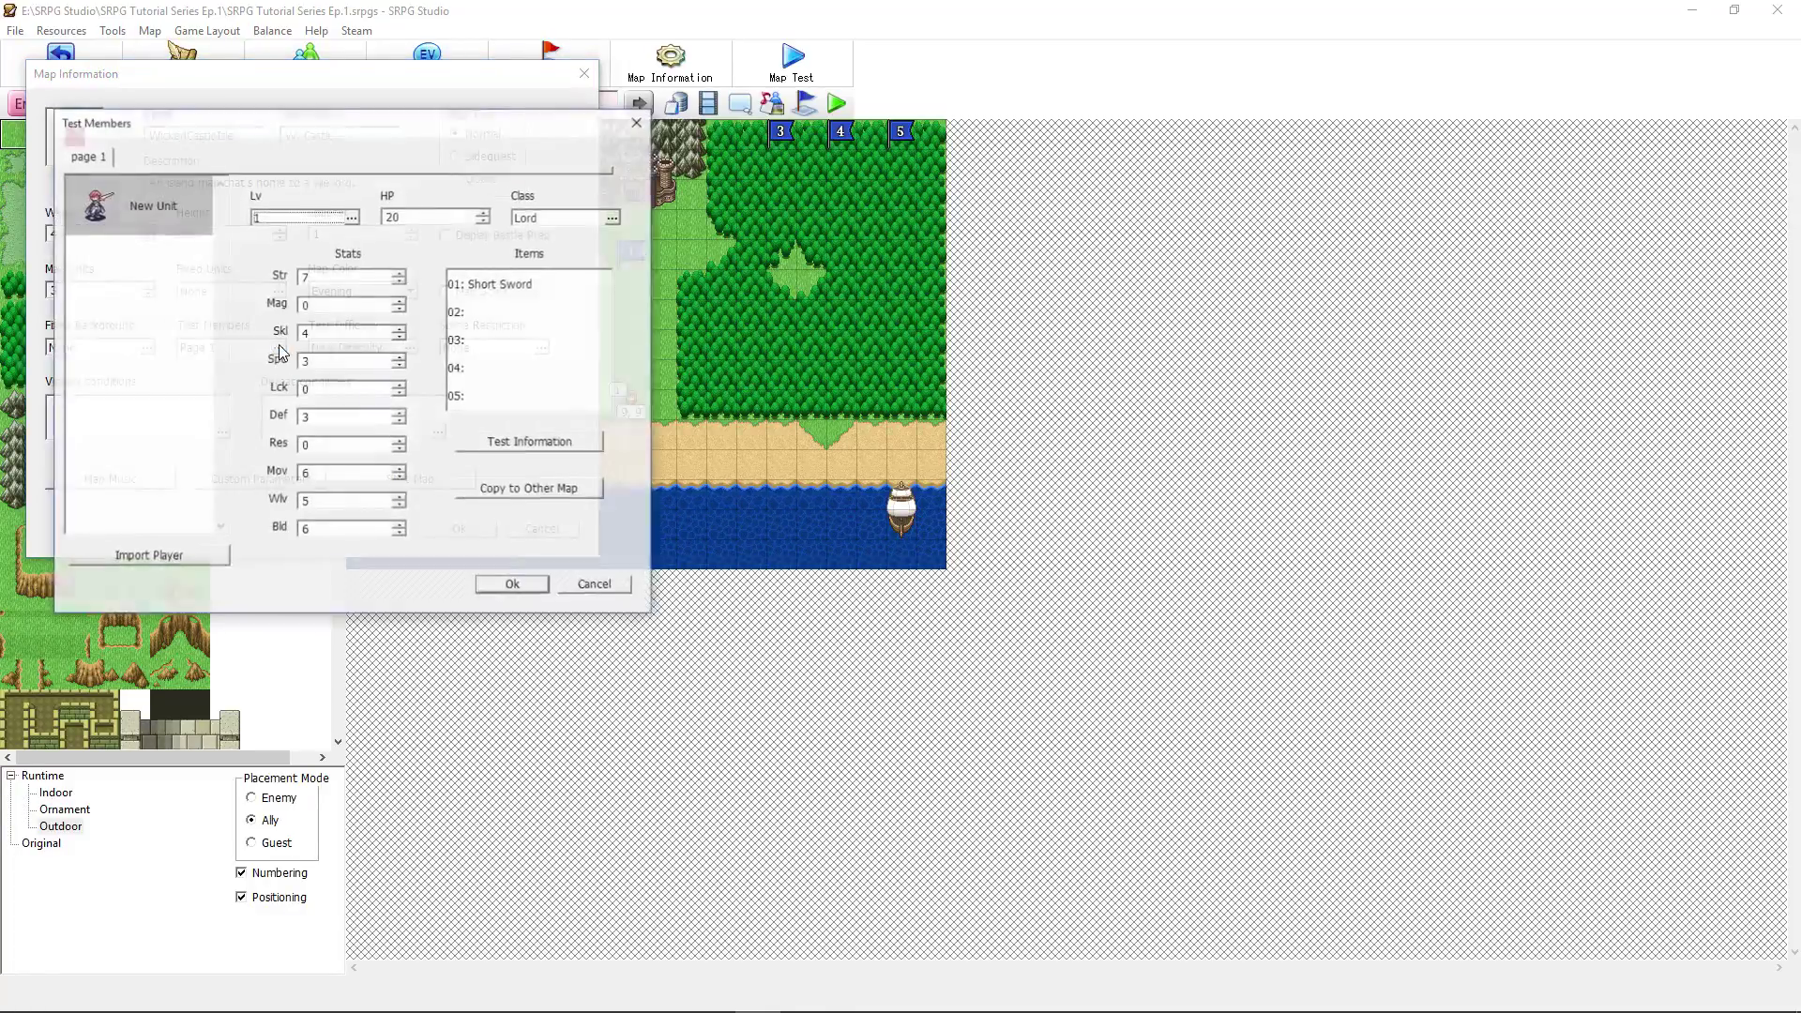
{"action": "left_click", "coordinate": [593, 585]}
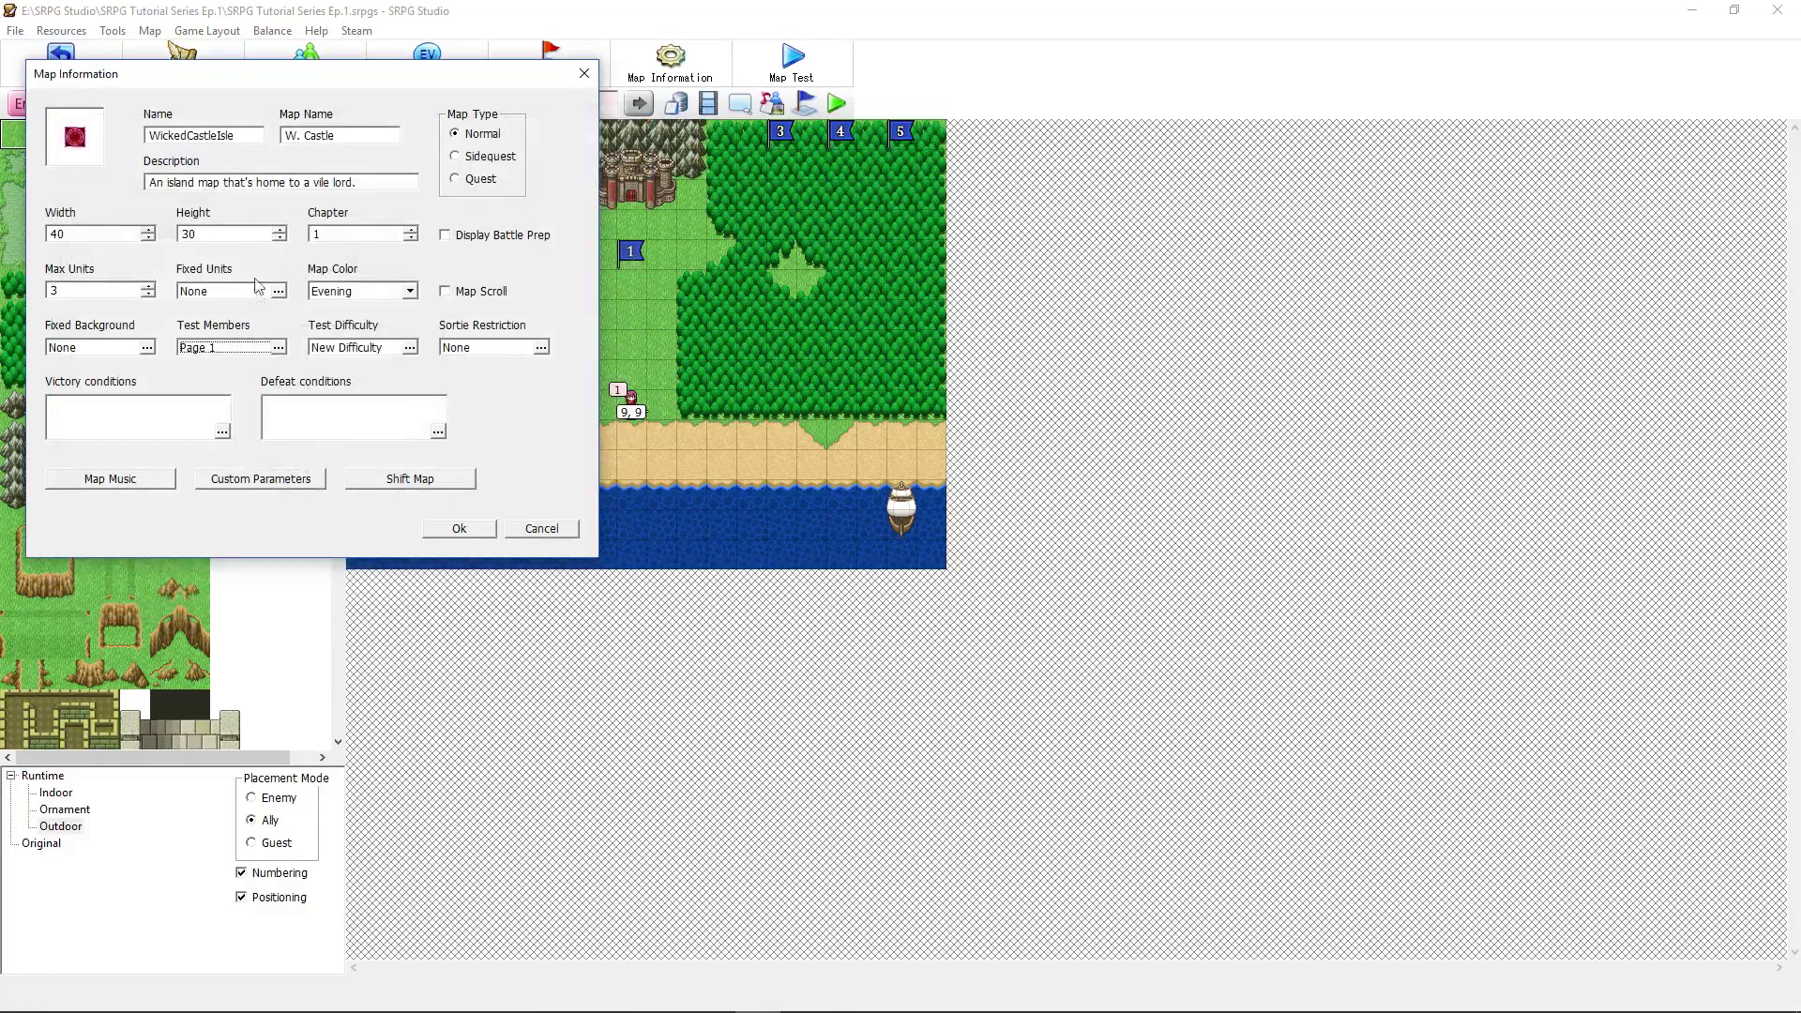
{"action": "left_click", "coordinate": [279, 348]}
{"action": "left_click", "coordinate": [540, 347]}
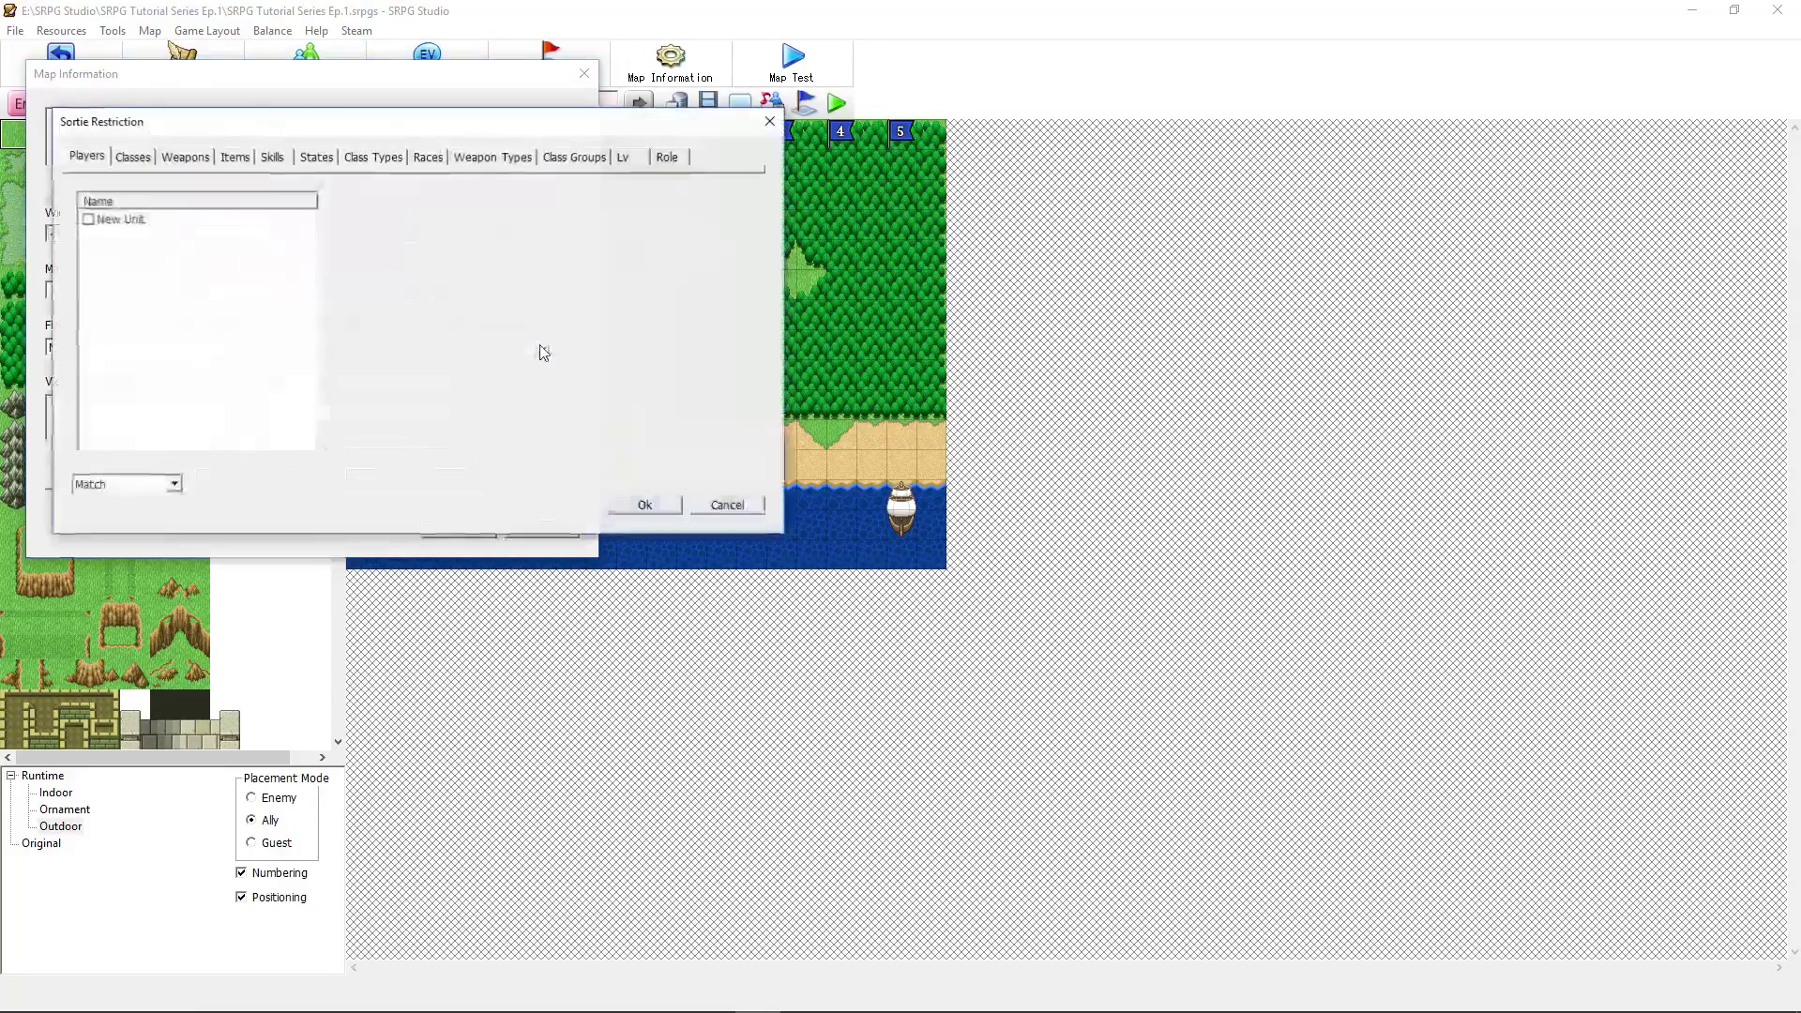
Step: Leave Sortie Restriction unchanged and set the victory condition to 'Win the game.'
{"action": "left_click", "coordinate": [725, 504]}
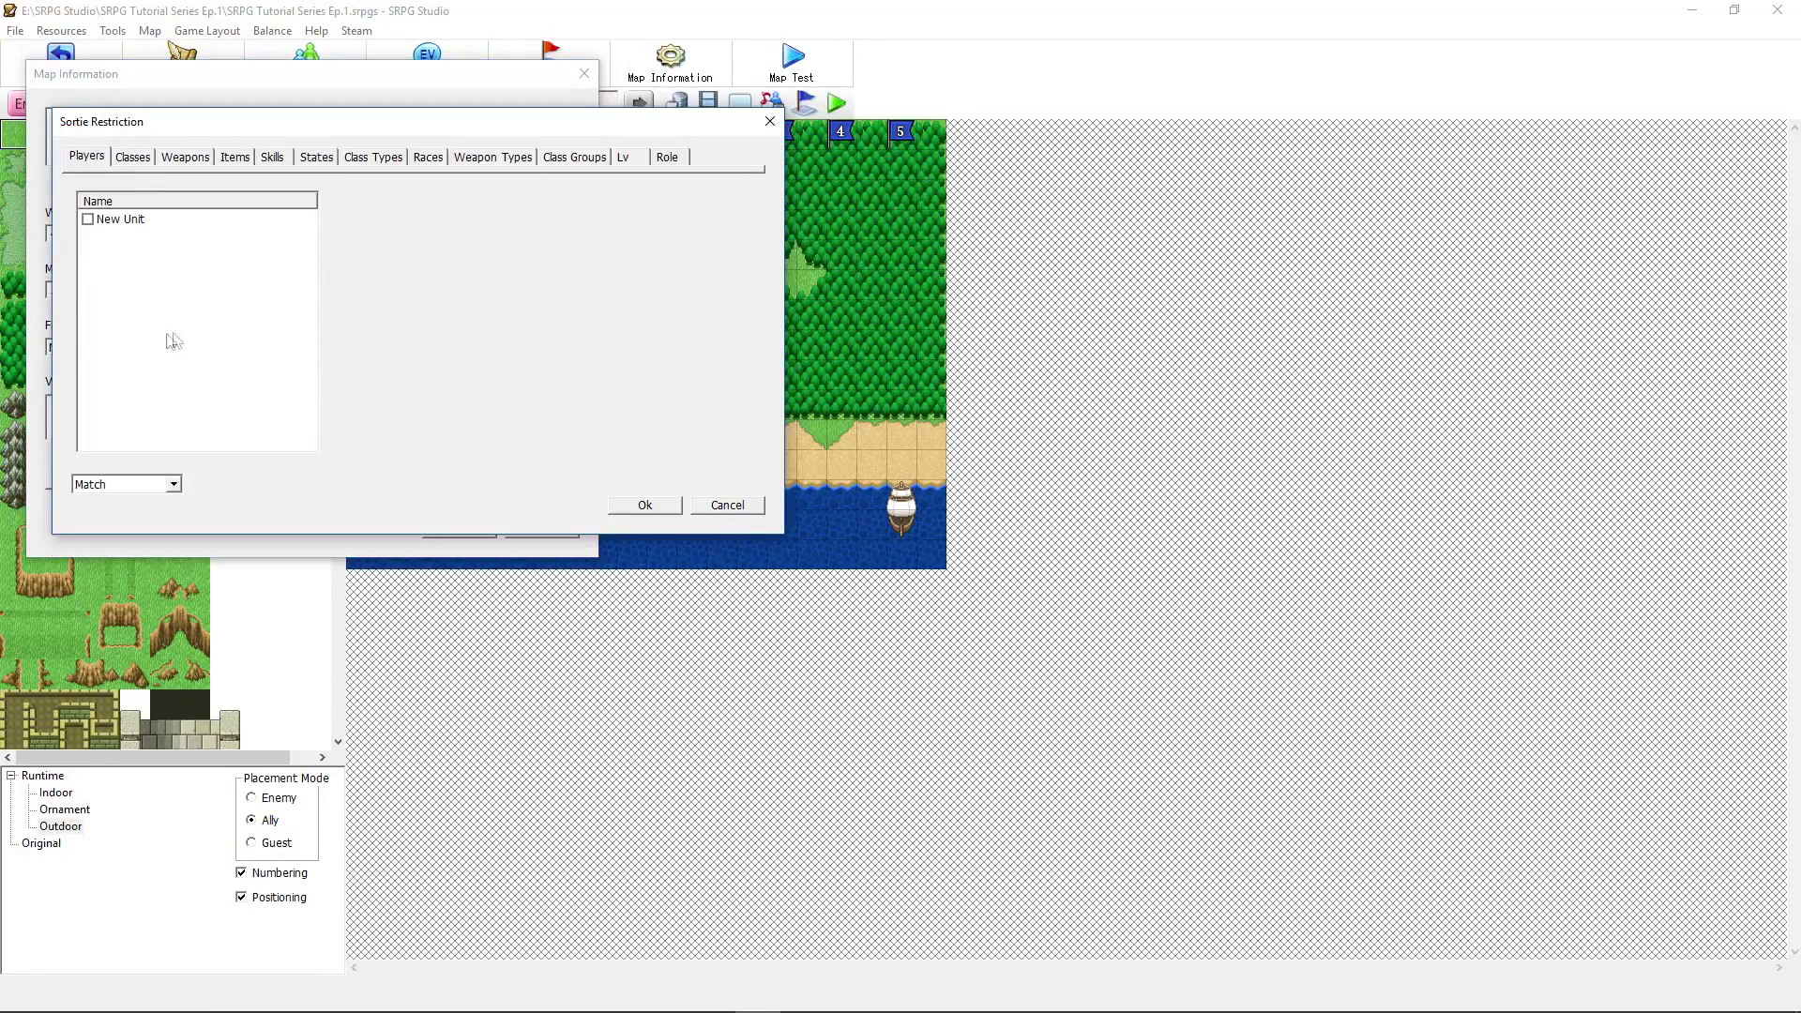
{"action": "left_click", "coordinate": [727, 504]}
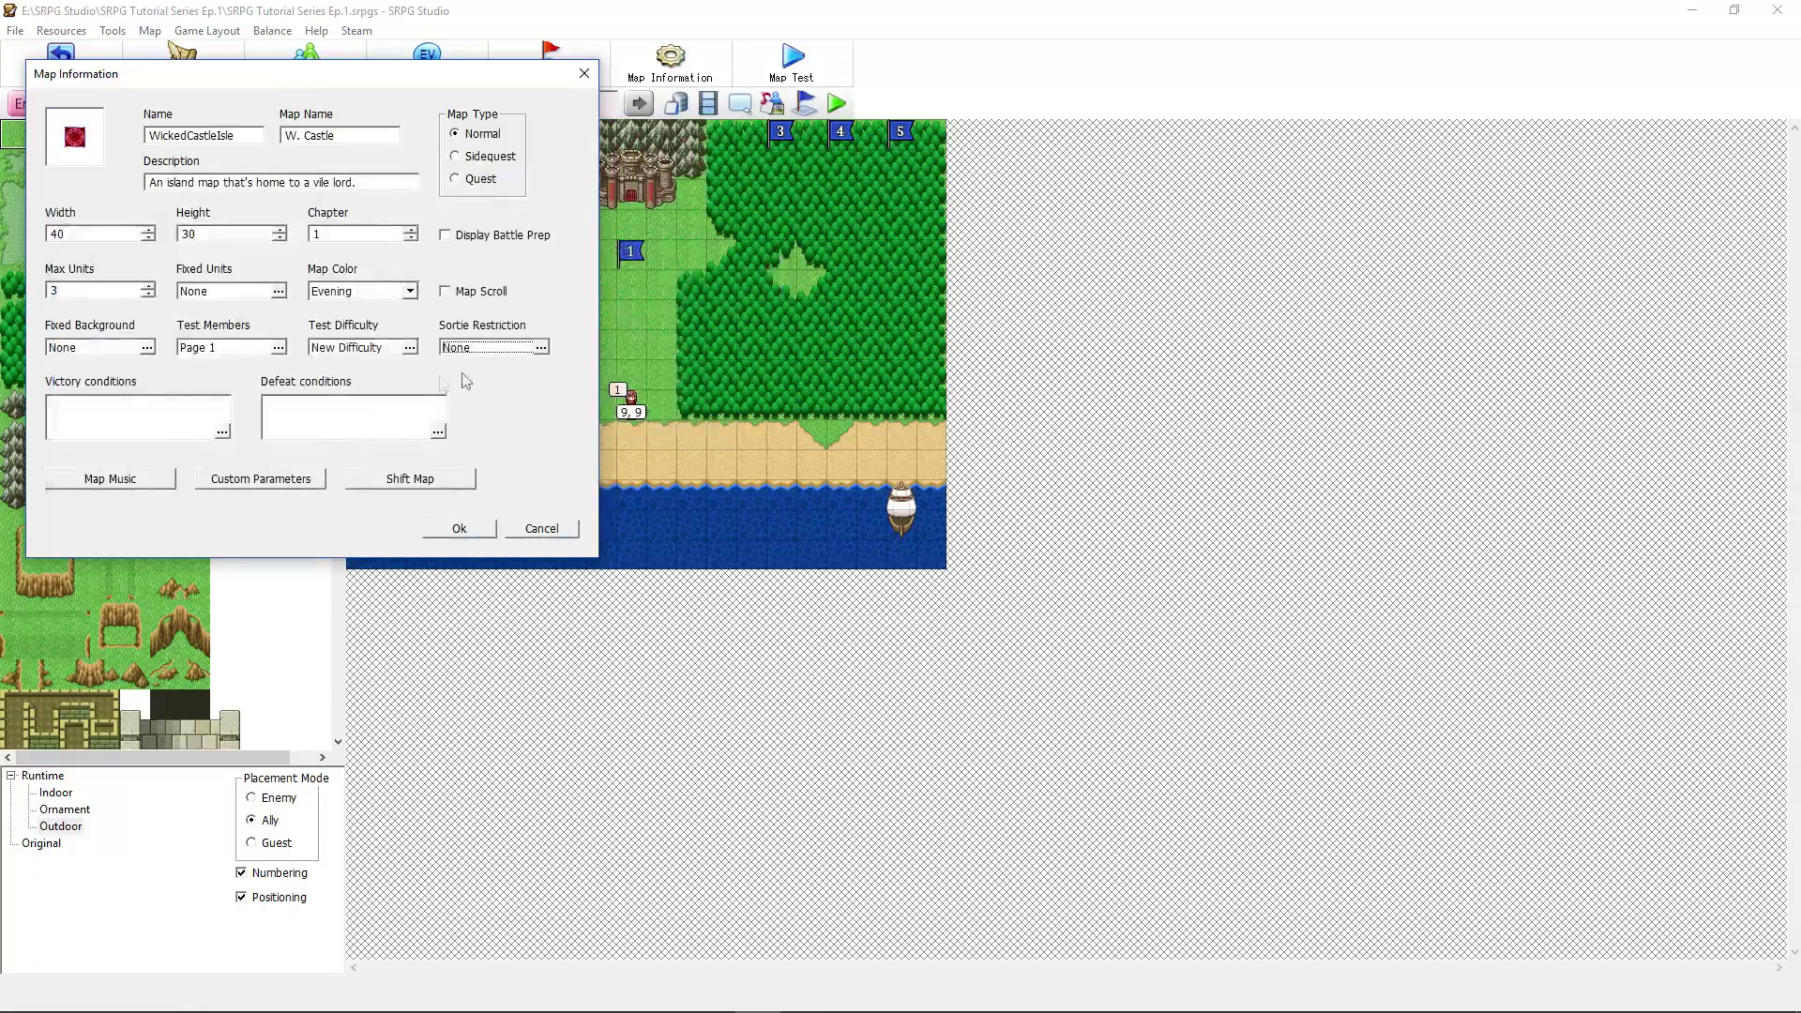
{"action": "left_click", "coordinate": [222, 431]}
{"action": "type", "text": "Win the game."}
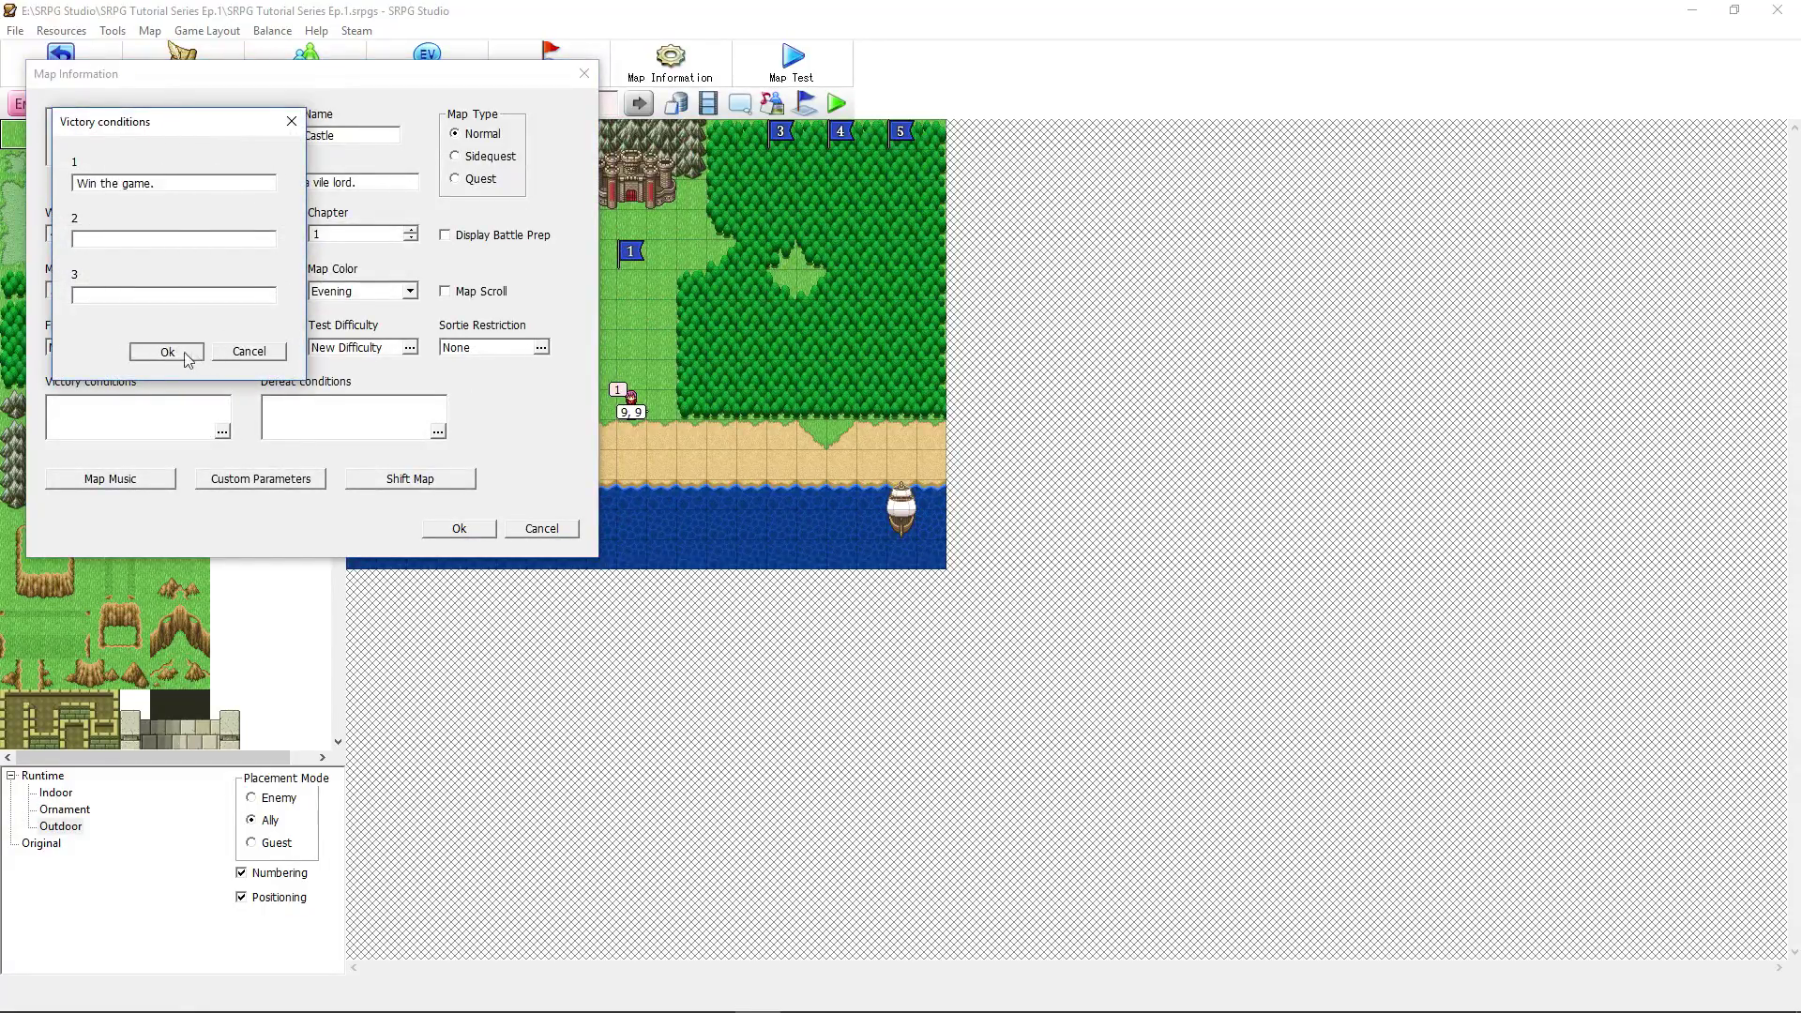
{"action": "left_click", "coordinate": [187, 355]}
Step: Set the defeat condition to 'Die of death.'
{"action": "left_click", "coordinate": [438, 430]}
{"action": "type", "text": "Die of death."}
{"action": "left_click", "coordinate": [166, 351]}
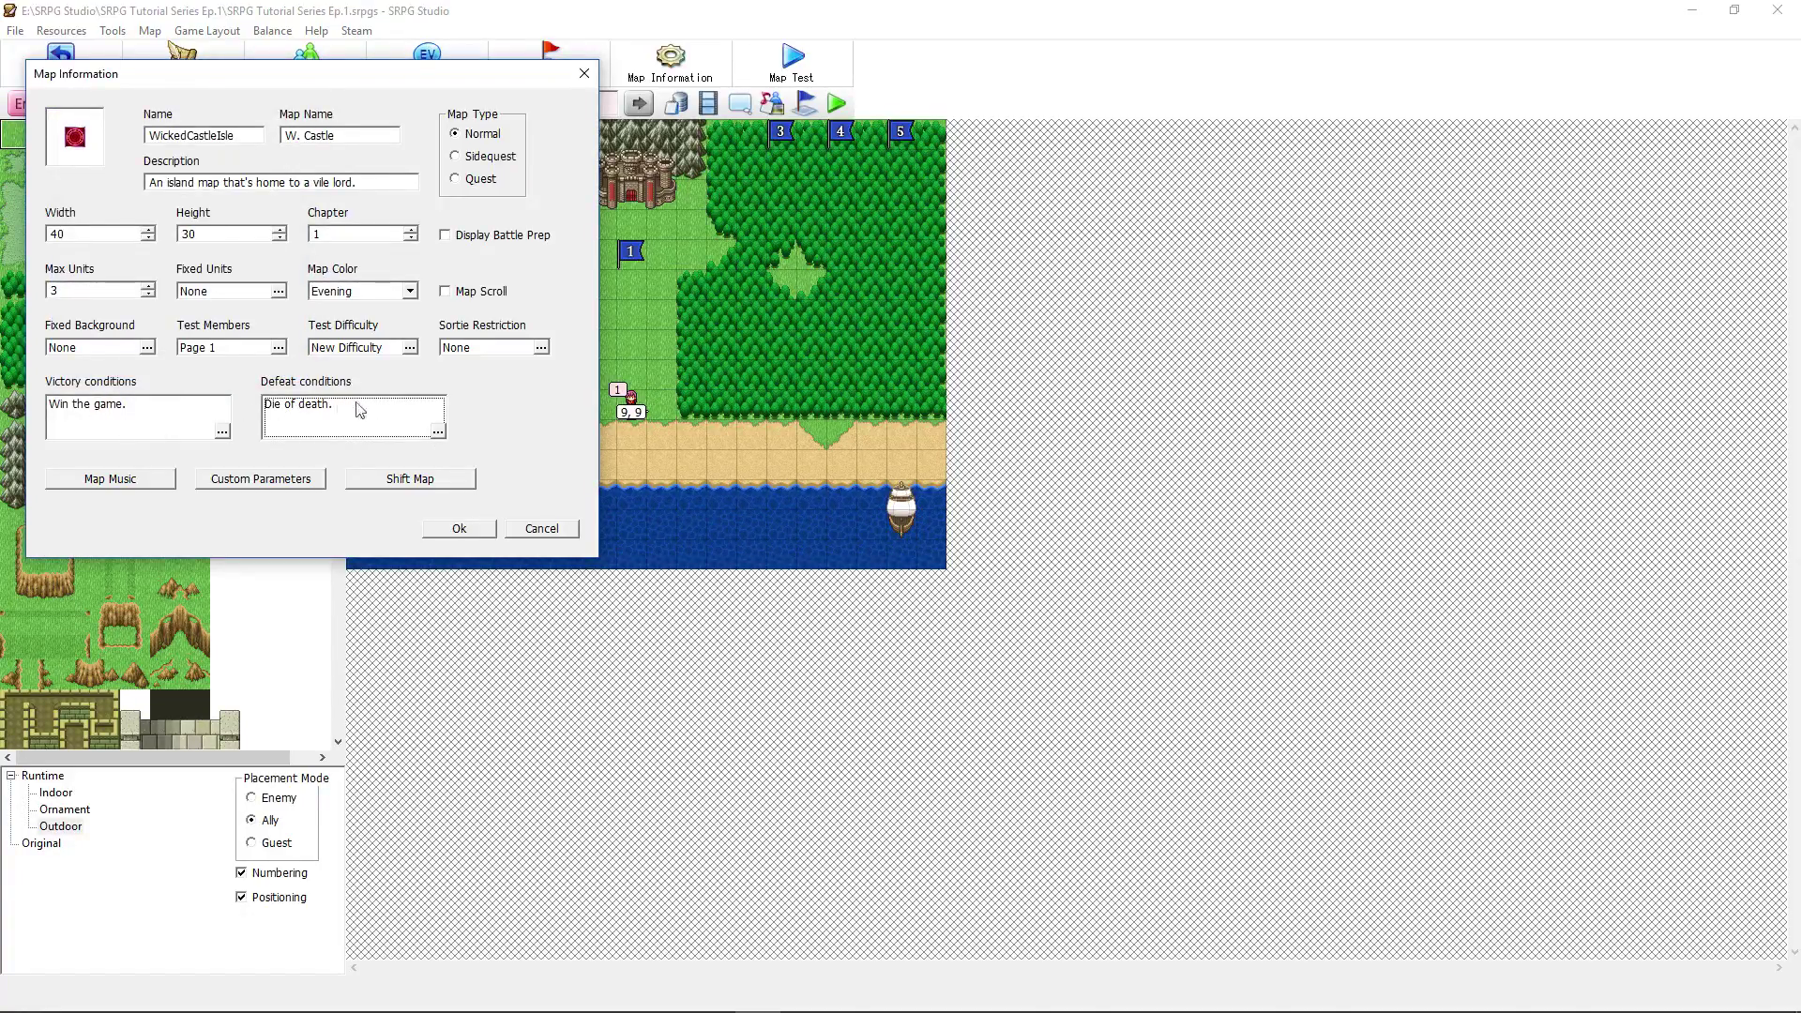
{"action": "left_click", "coordinate": [283, 482]}
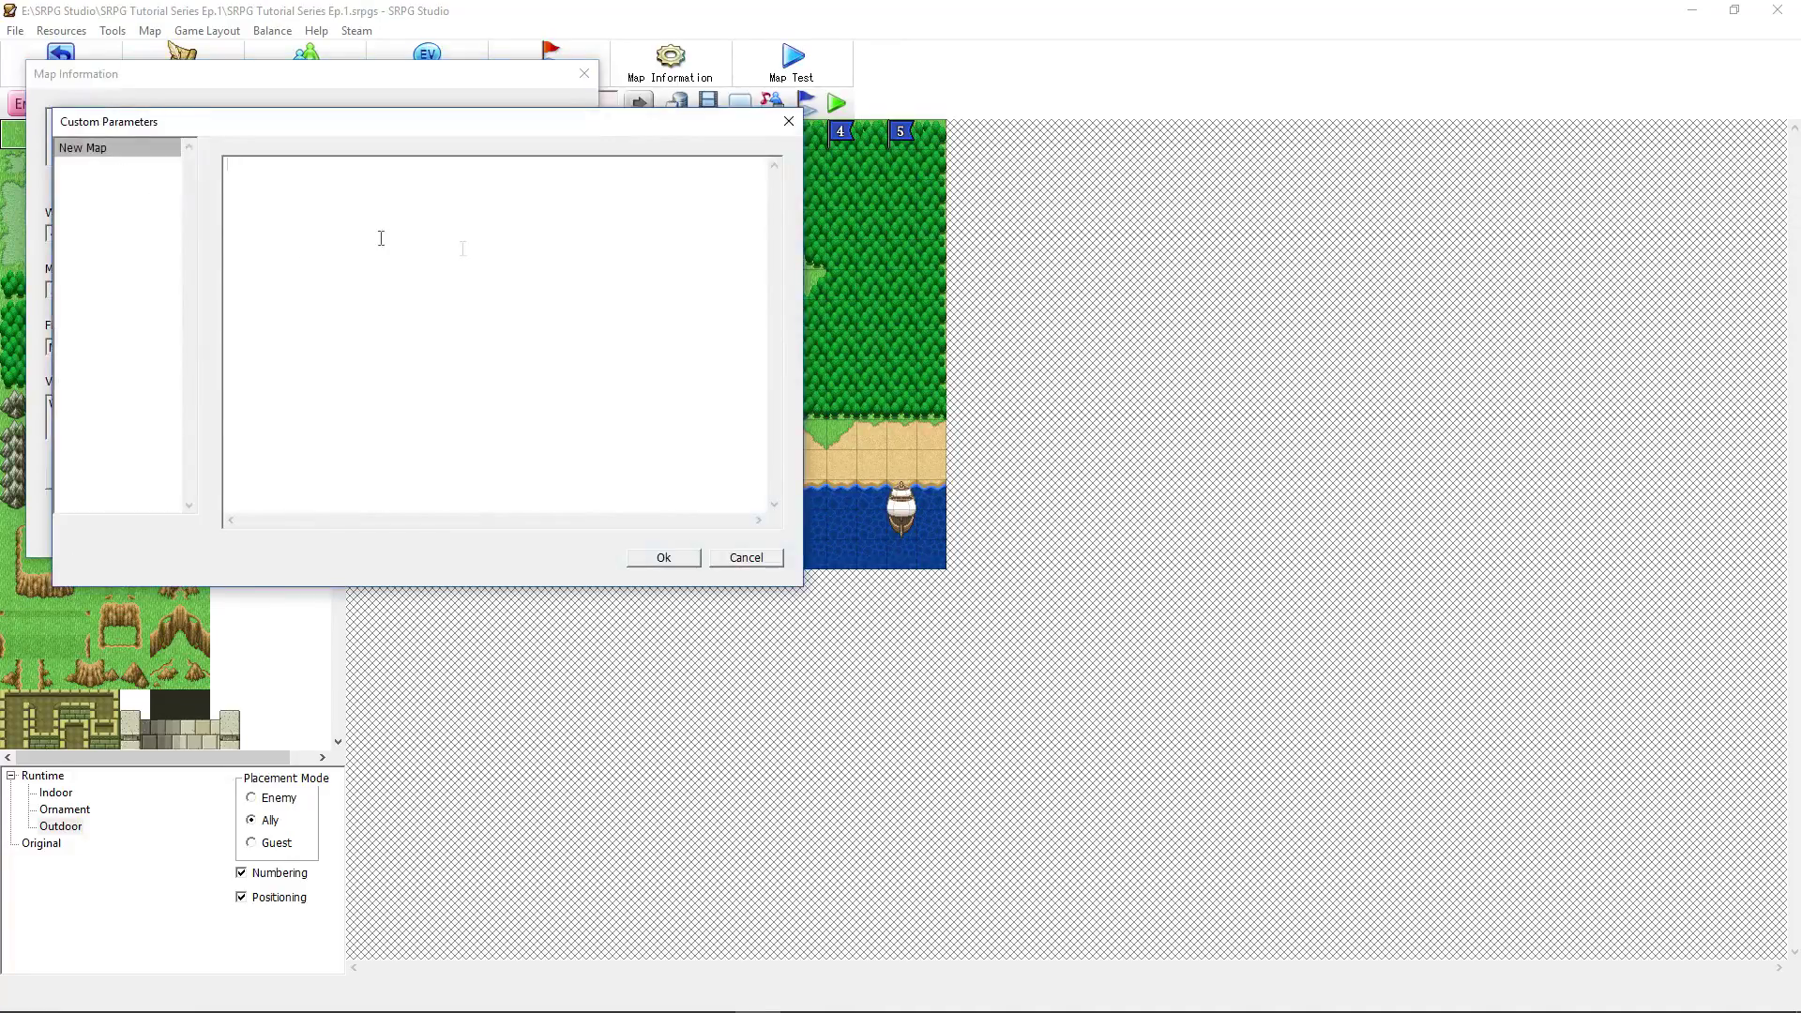
Step: Resize the map to 40 by 25 tiles
{"action": "left_click", "coordinate": [745, 557]}
{"action": "left_click", "coordinate": [410, 479]}
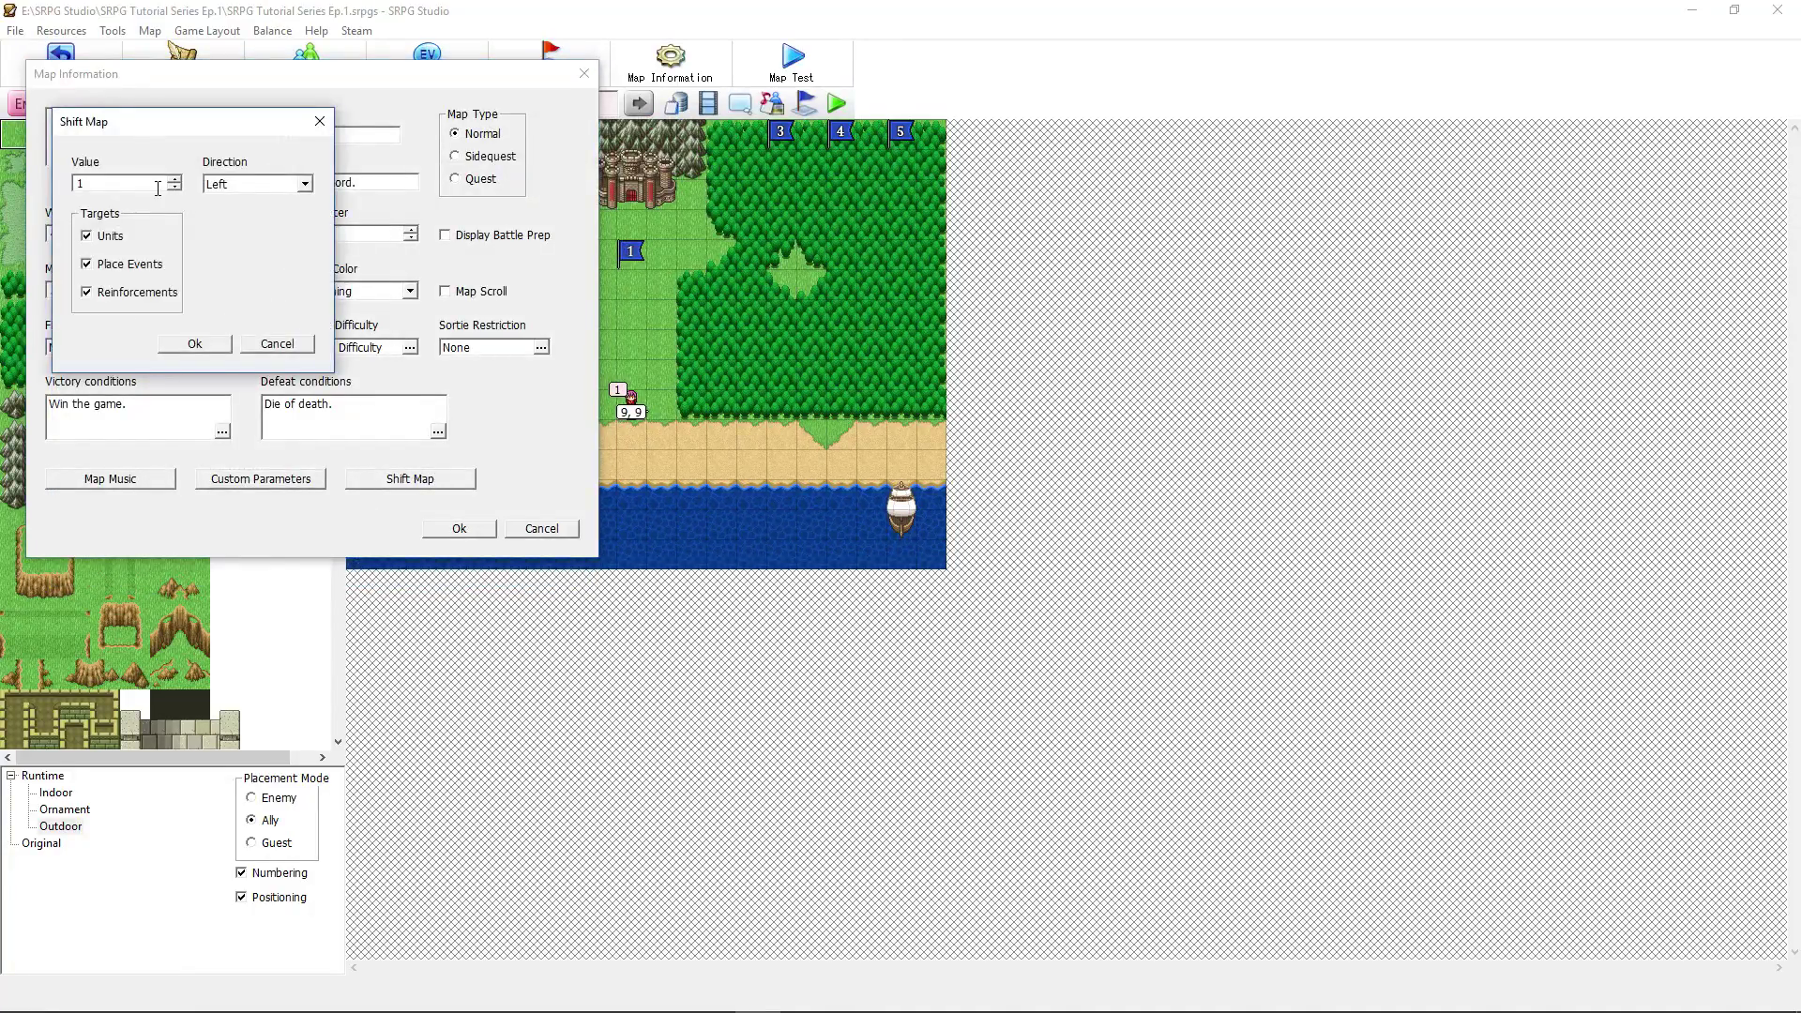
{"action": "left_click", "coordinate": [194, 343]}
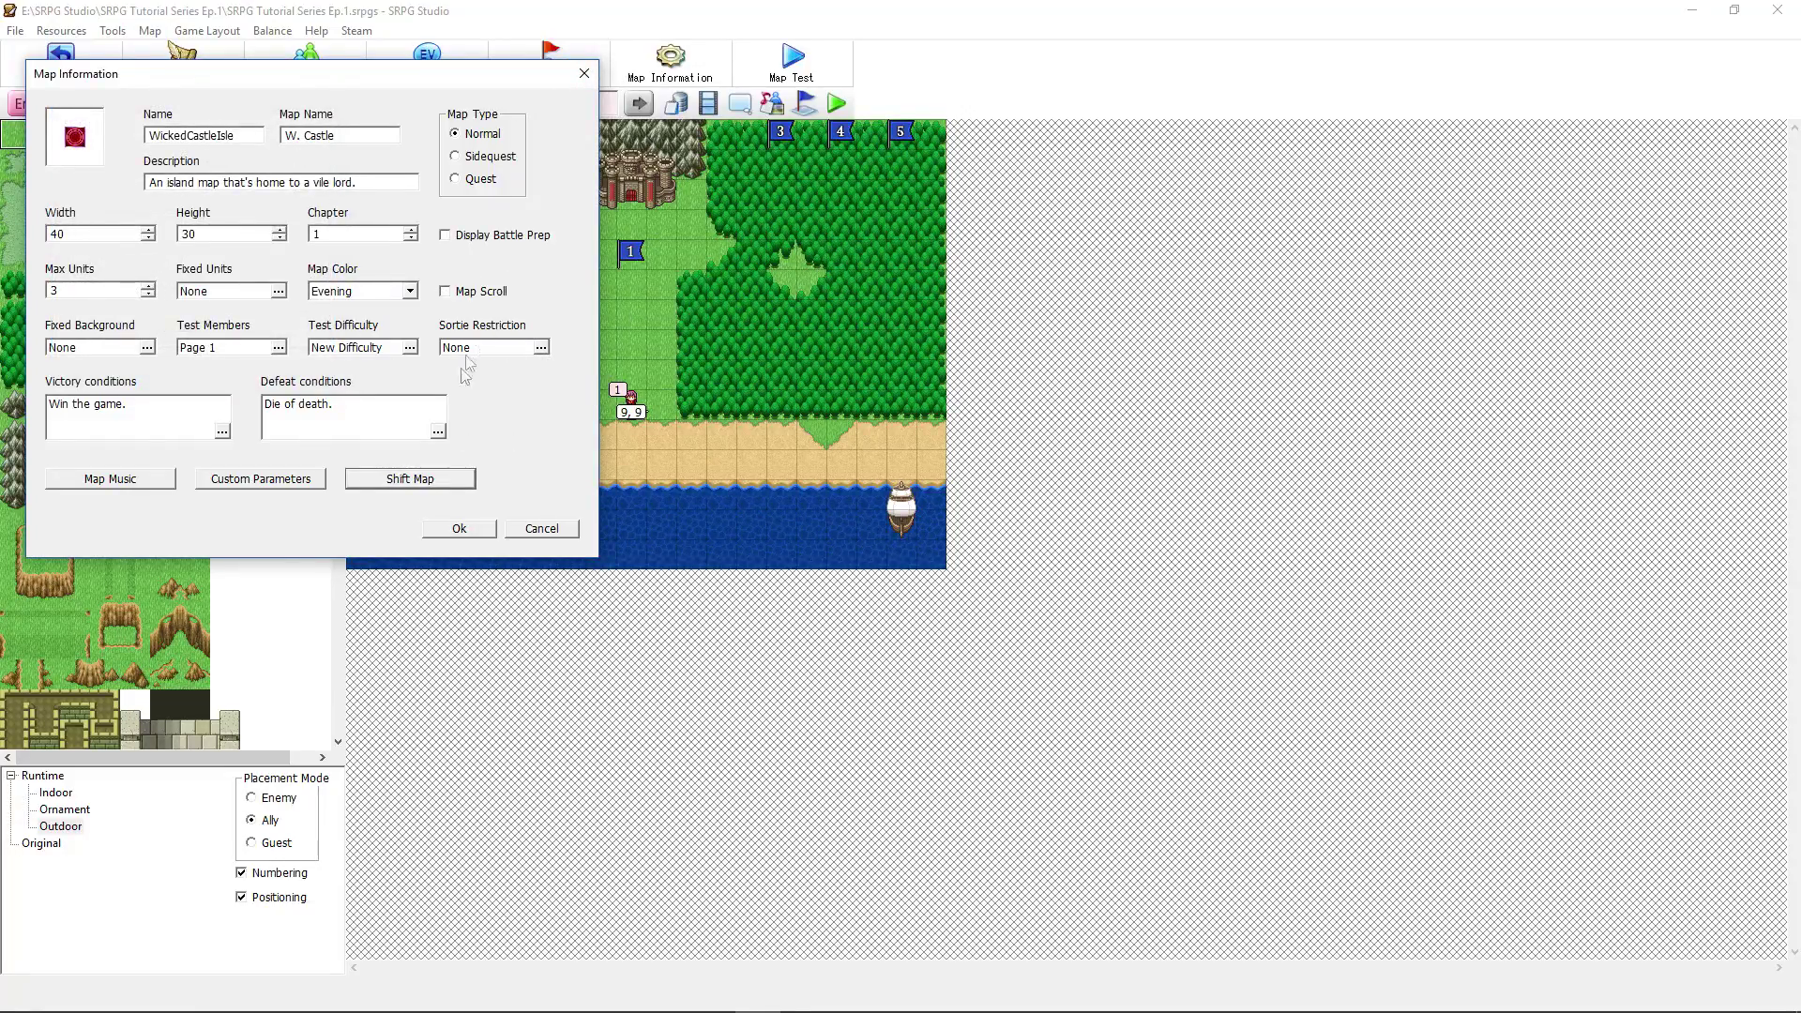
{"action": "left_click", "coordinate": [459, 528]}
{"action": "scroll", "coordinate": [776, 420], "scroll_direction": "down", "scroll_amount": 1}
{"action": "scroll", "coordinate": [777, 419], "scroll_direction": "up", "scroll_amount": 1}
{"action": "left_click", "coordinate": [669, 61]}
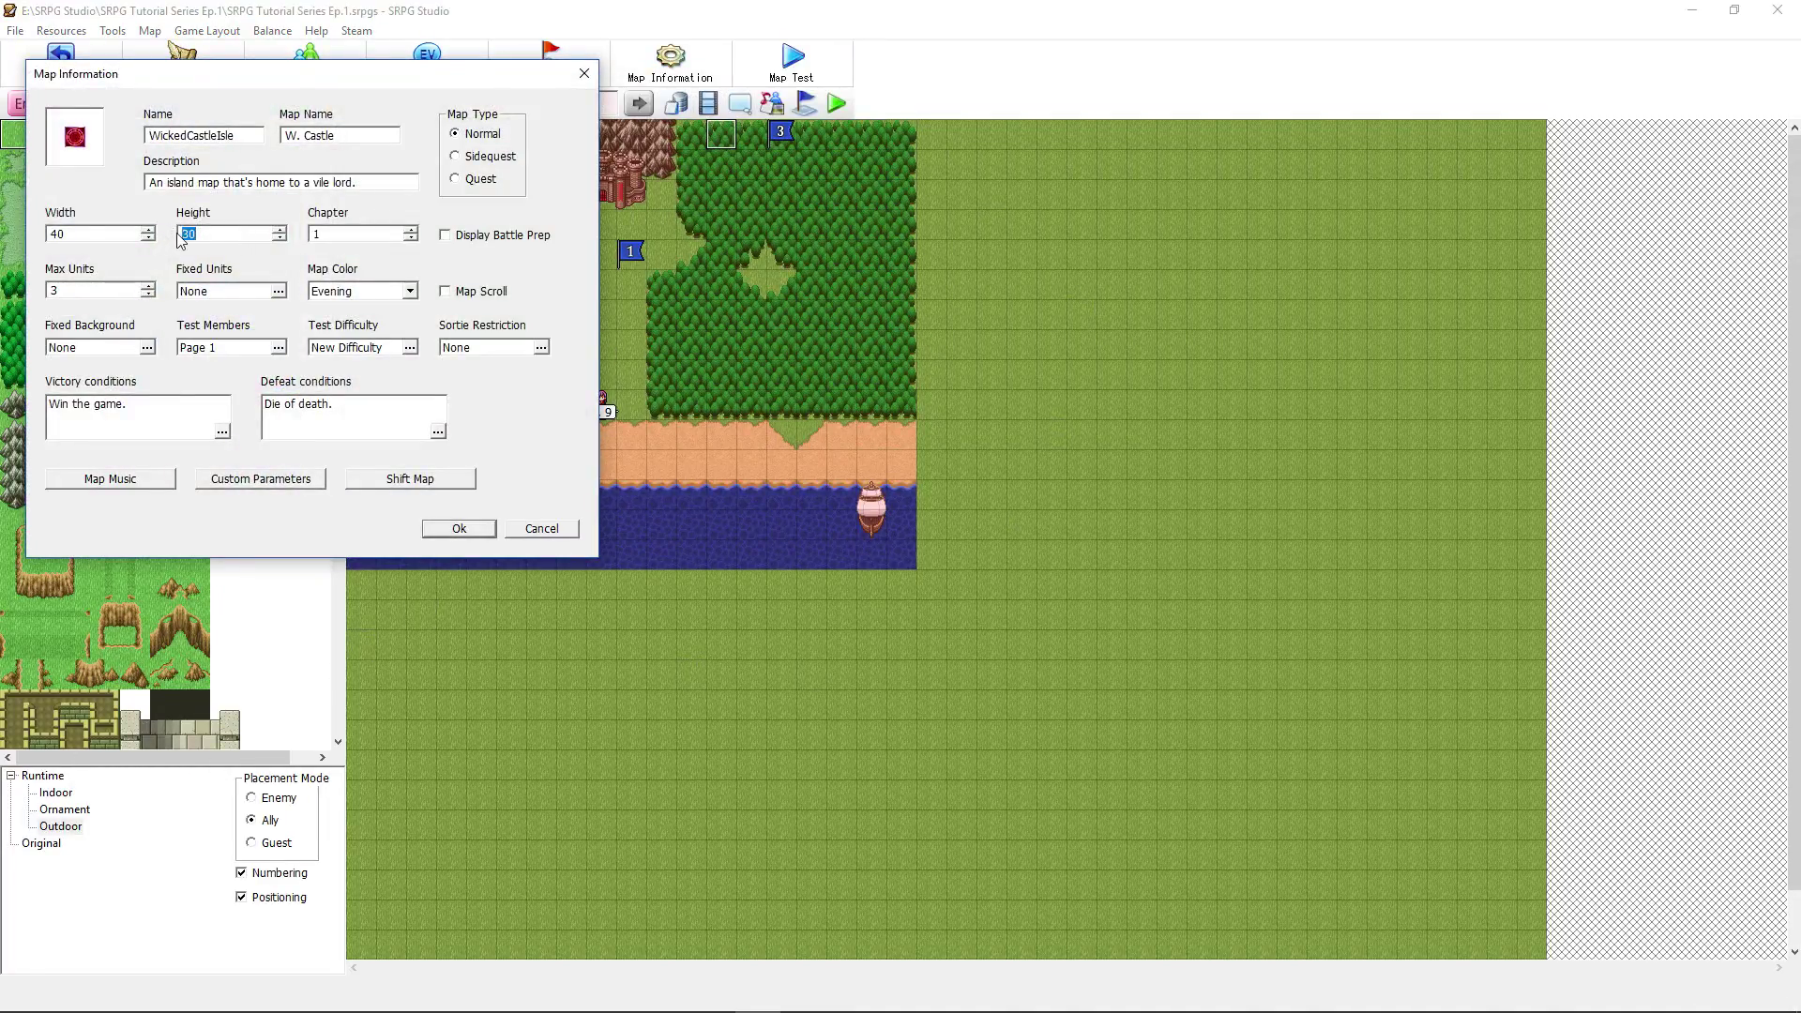
{"action": "left_click", "coordinate": [478, 531]}
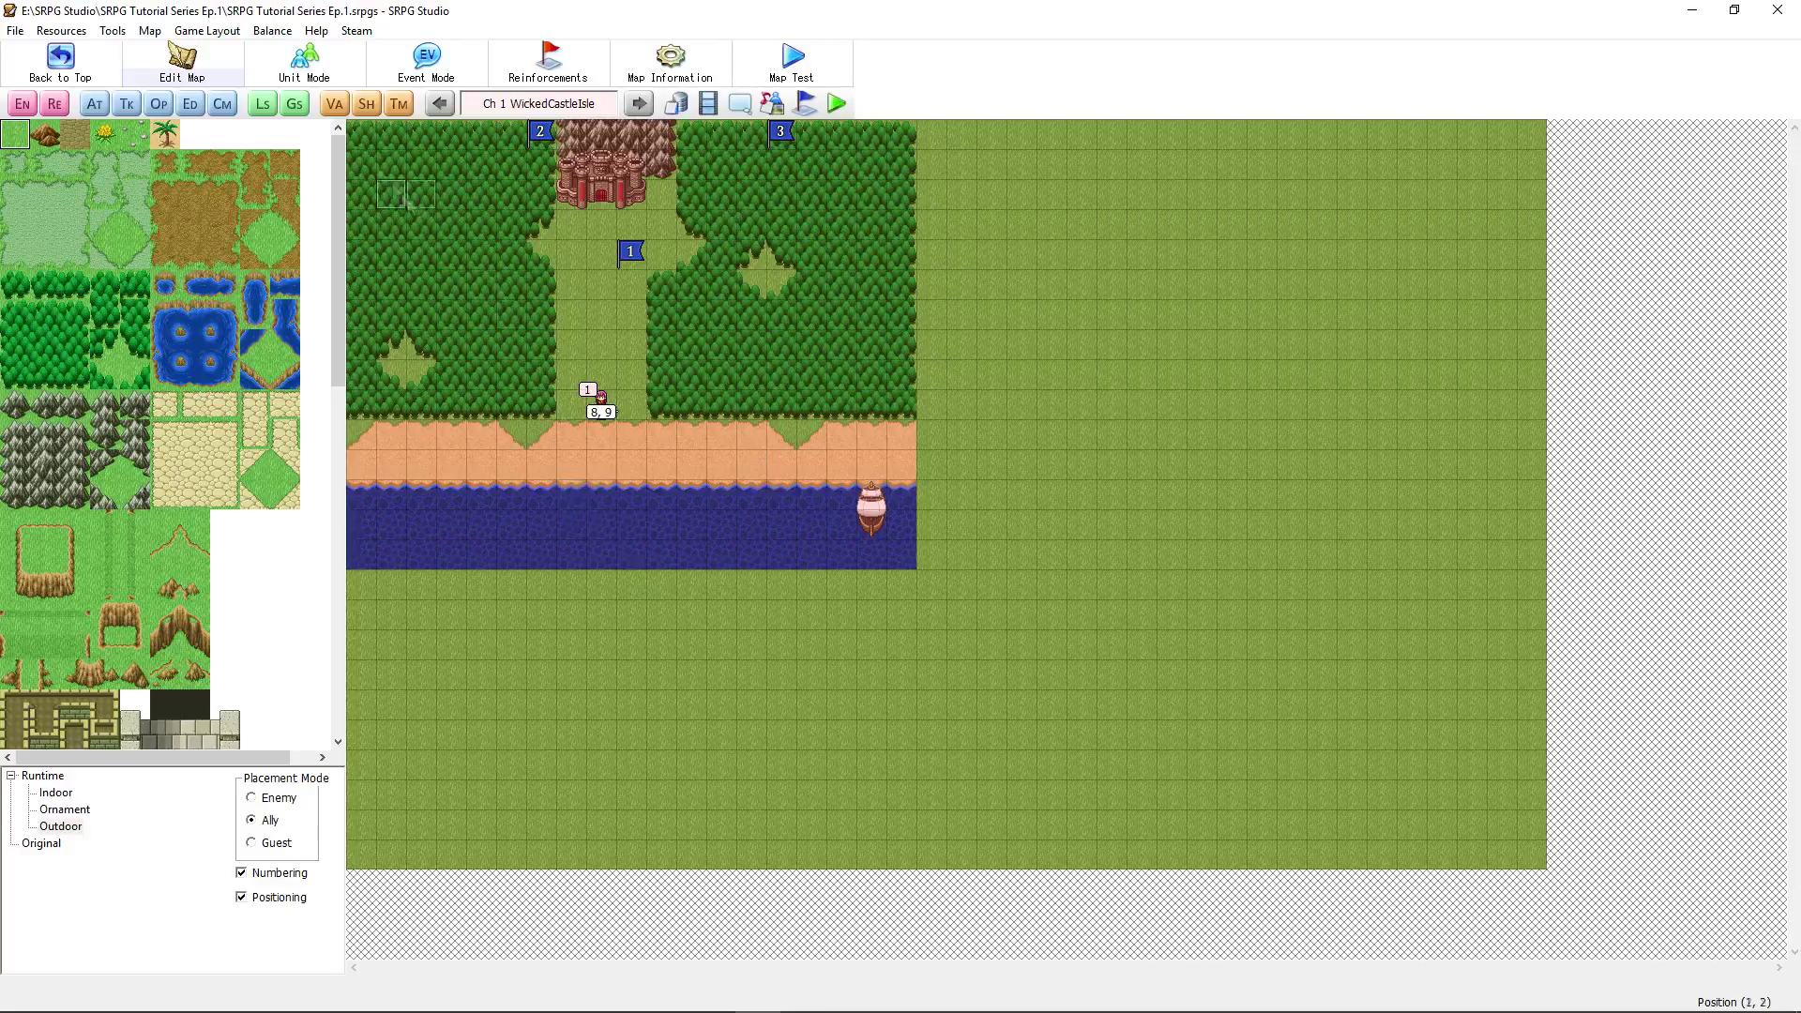
Step: Shift the map contents 10 tiles to the right
{"action": "left_click", "coordinate": [670, 61]}
{"action": "left_click", "coordinate": [410, 479]}
{"action": "left_click", "coordinate": [272, 184]}
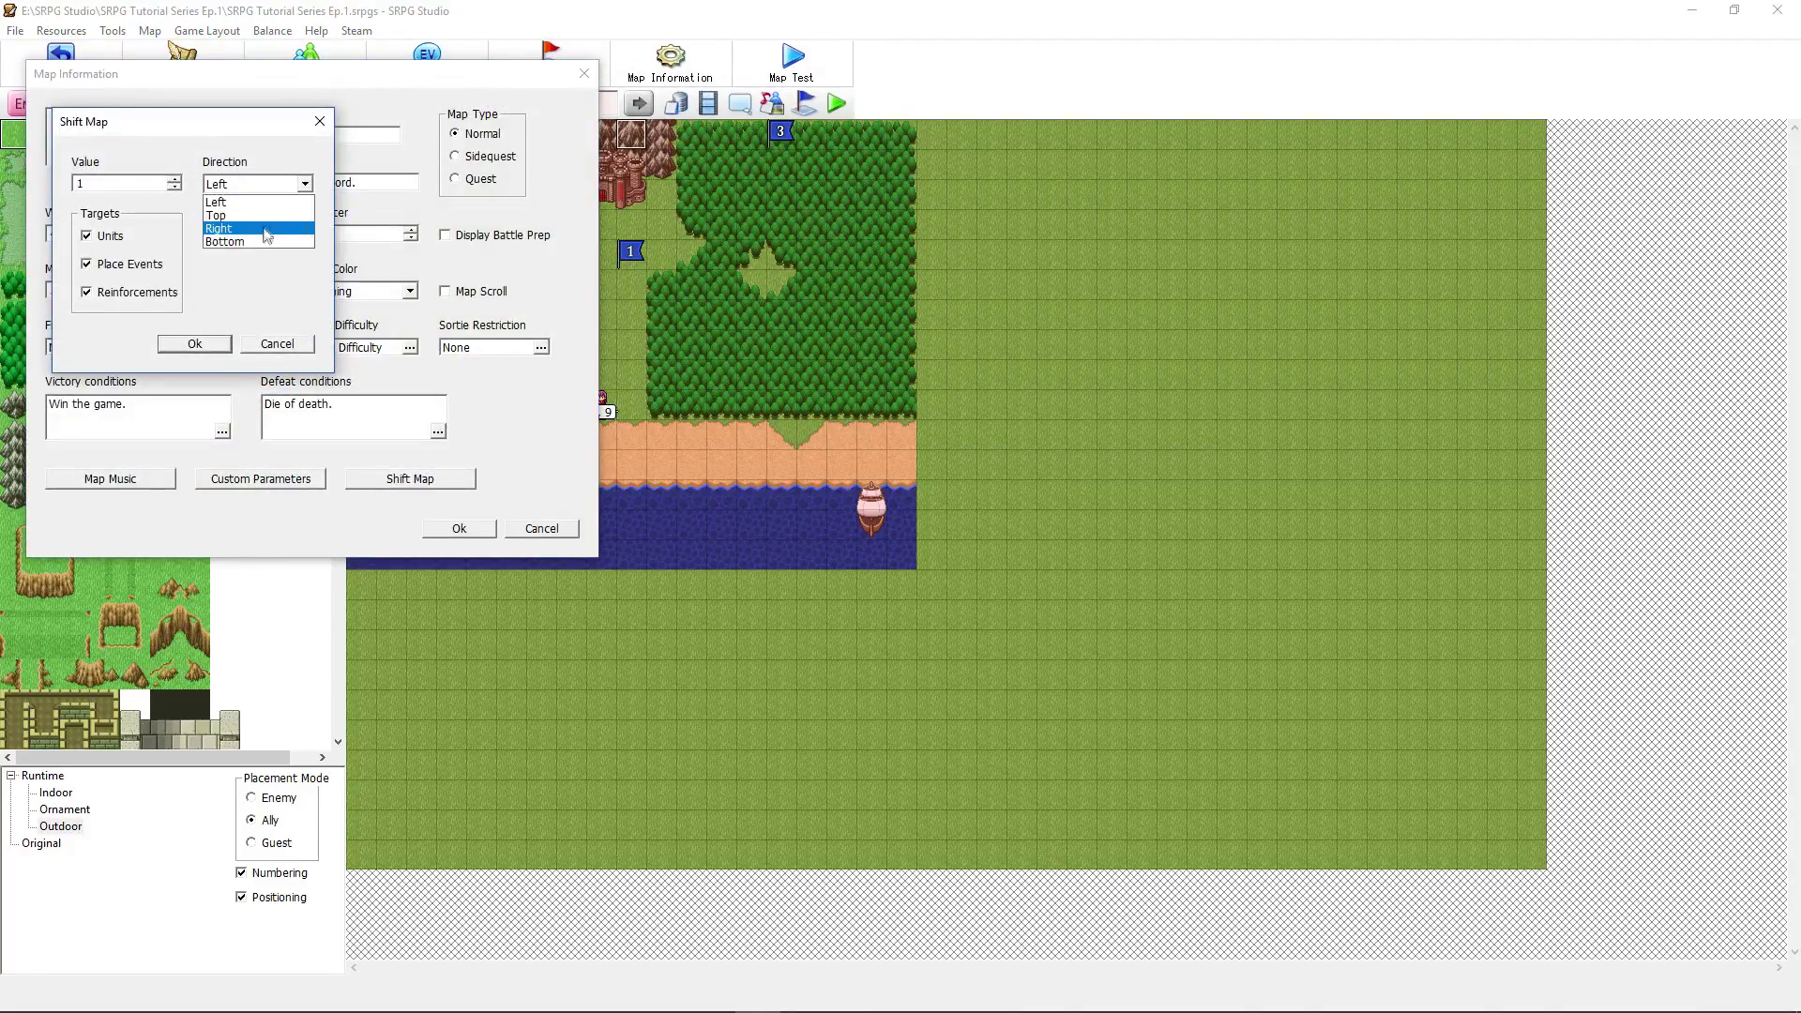
{"action": "left_click", "coordinate": [269, 229]}
{"action": "left_click", "coordinate": [108, 183]}
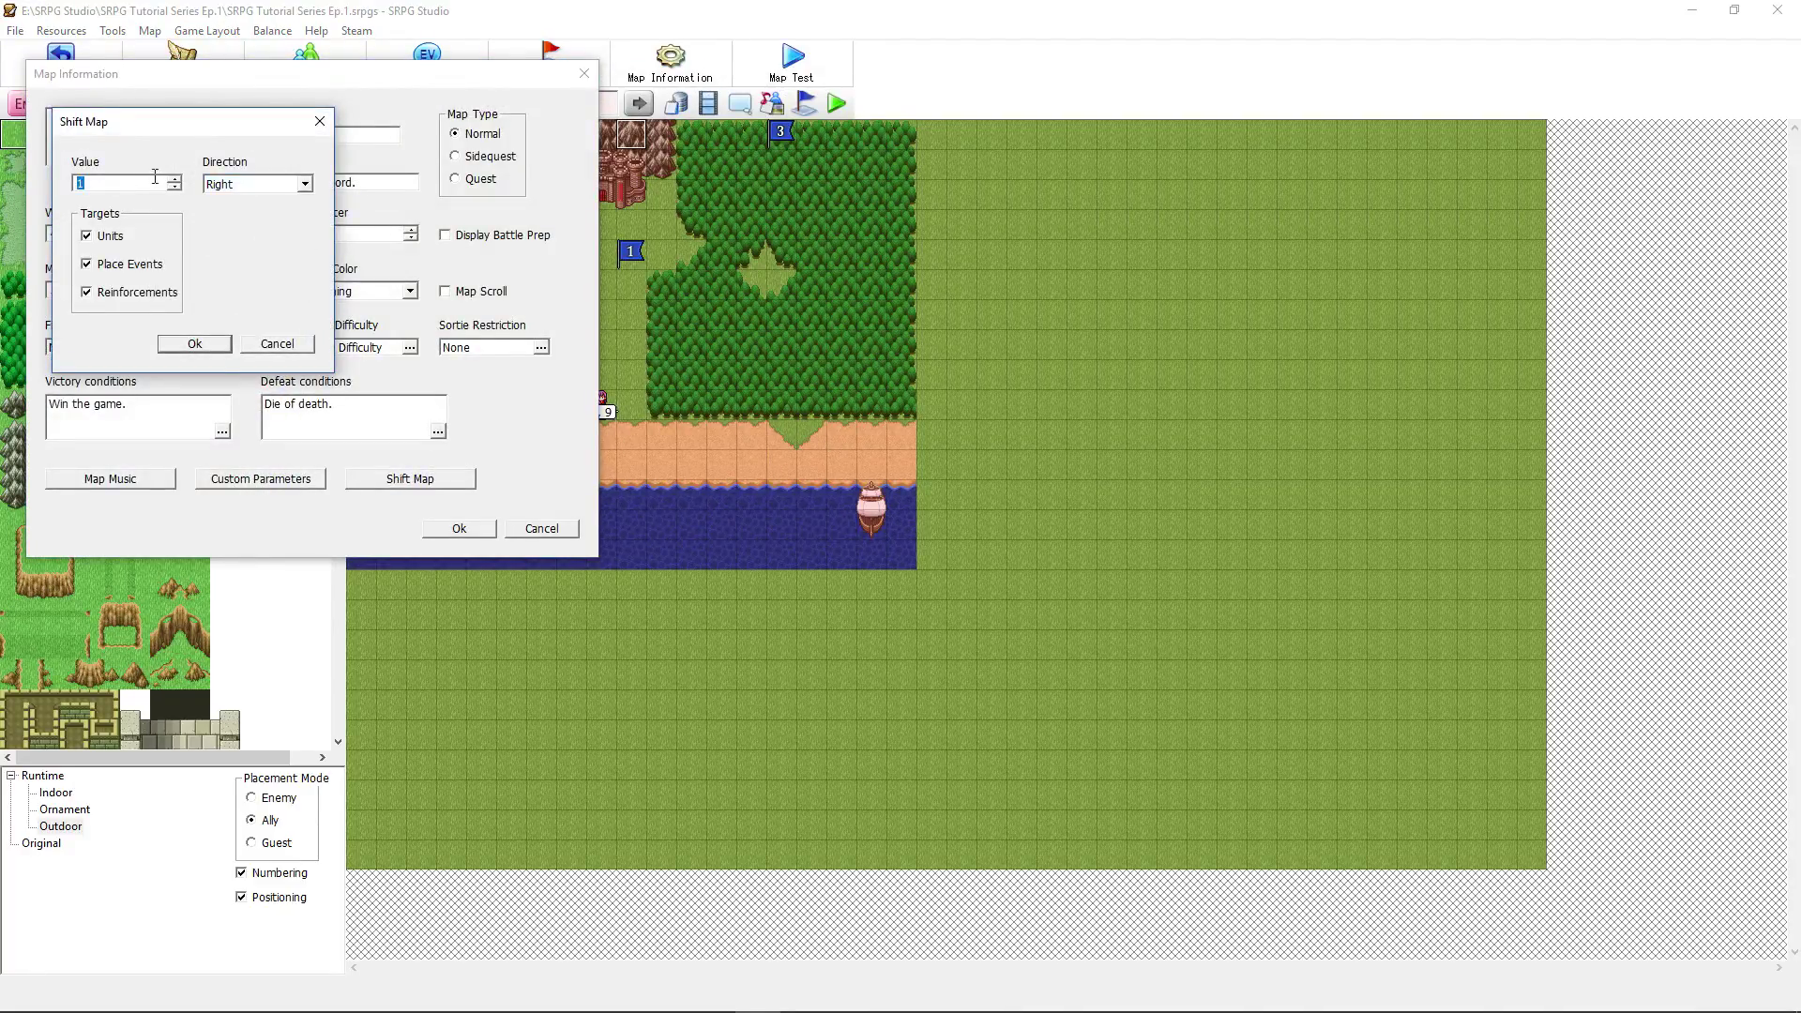
{"action": "type", "text": "0"}
{"action": "left_click", "coordinate": [194, 344]}
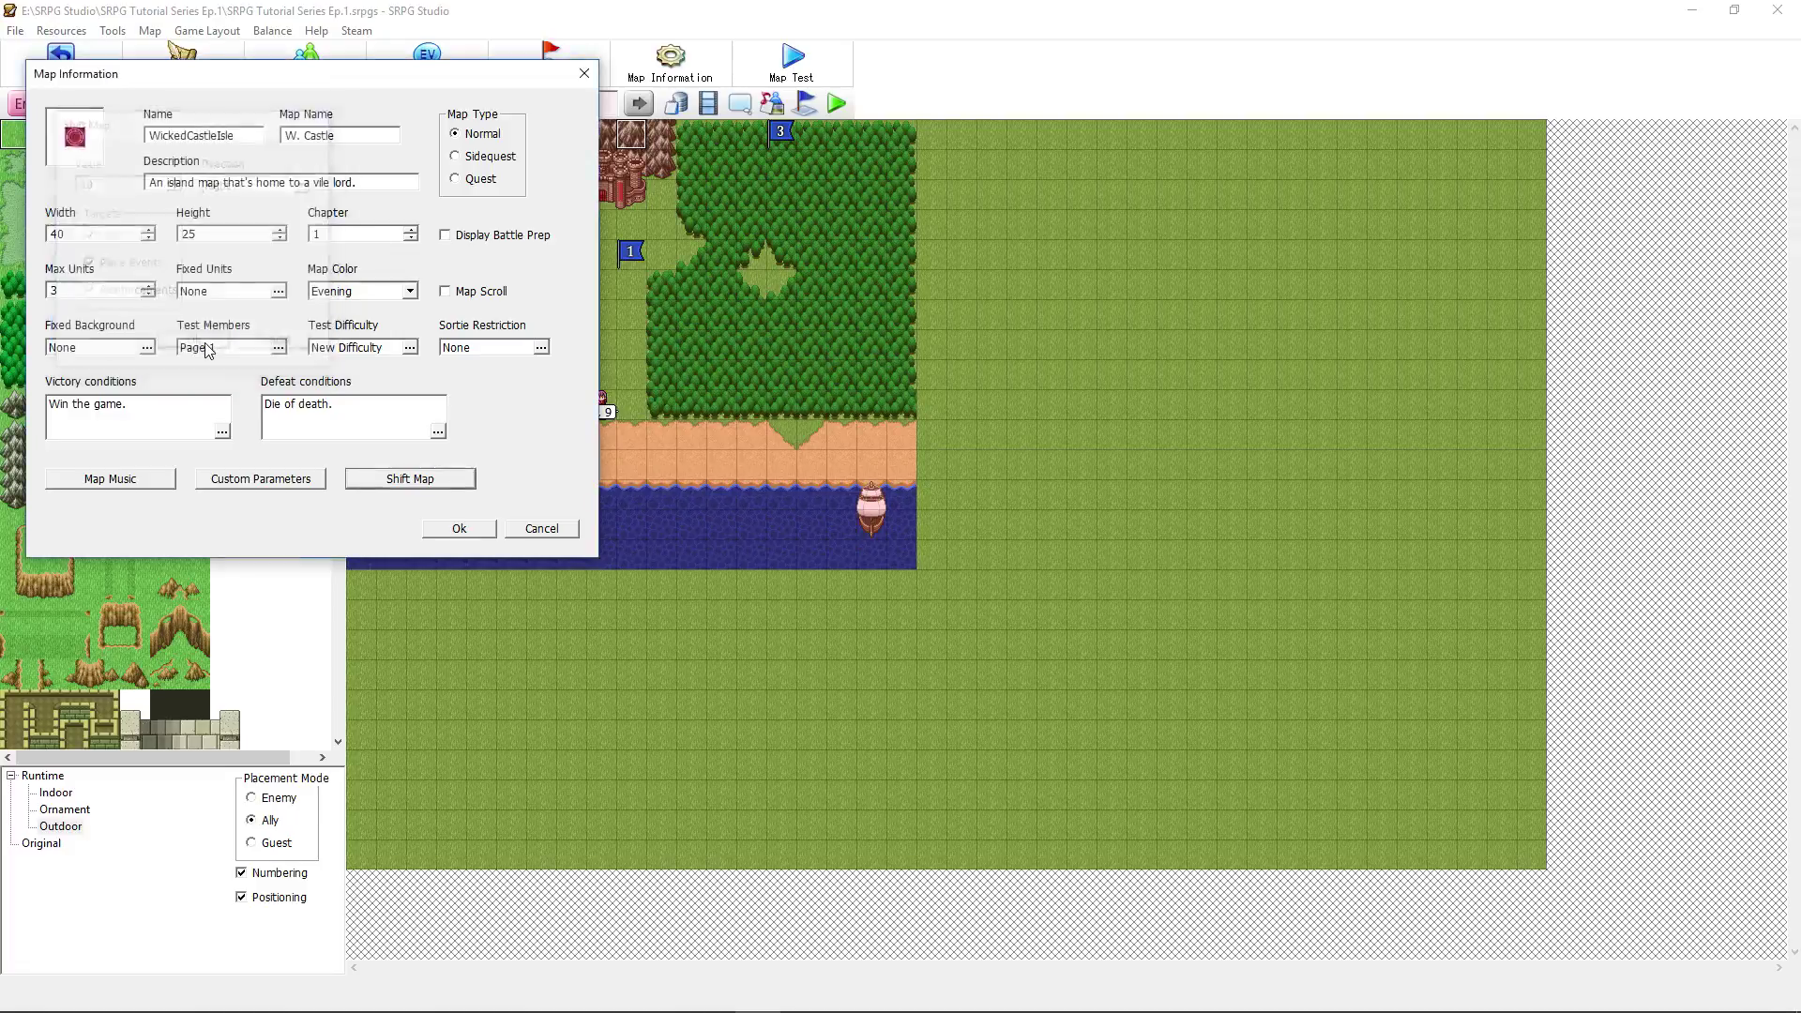
{"action": "left_click", "coordinate": [459, 528]}
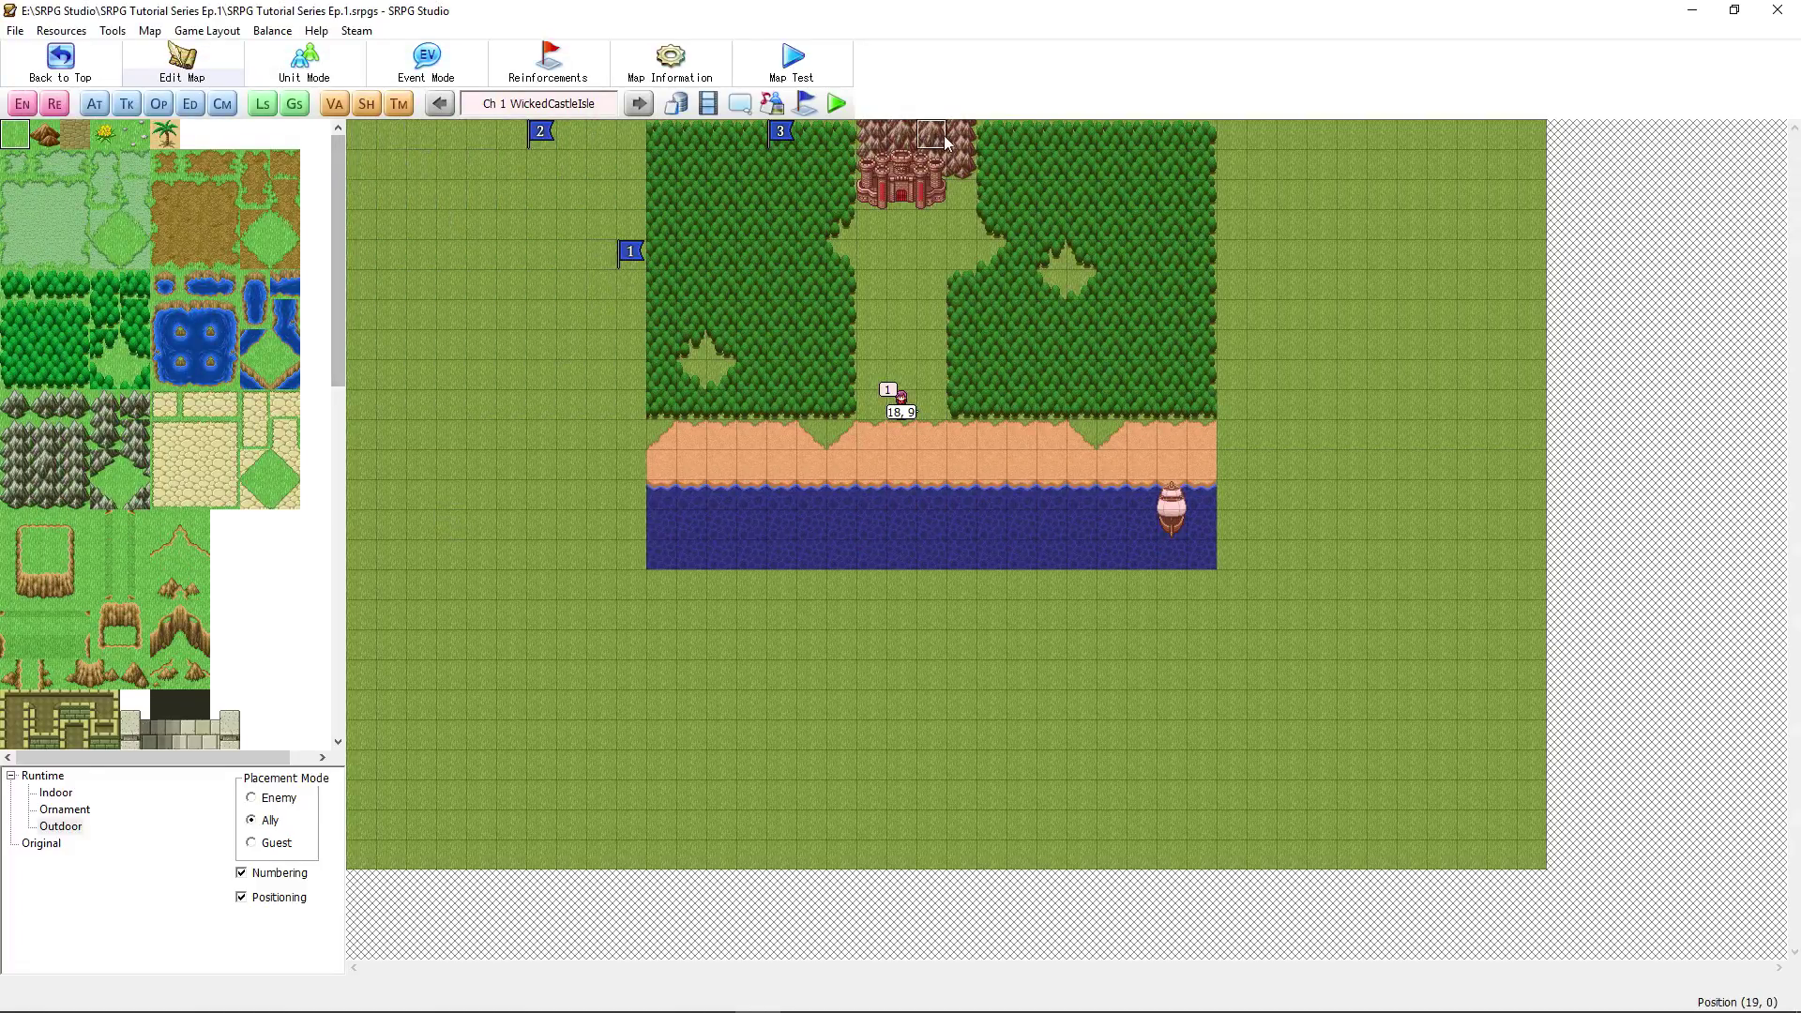
Step: Shift the map contents 5 tiles toward the bottom
{"action": "left_click", "coordinate": [676, 59]}
{"action": "left_click", "coordinate": [410, 478]}
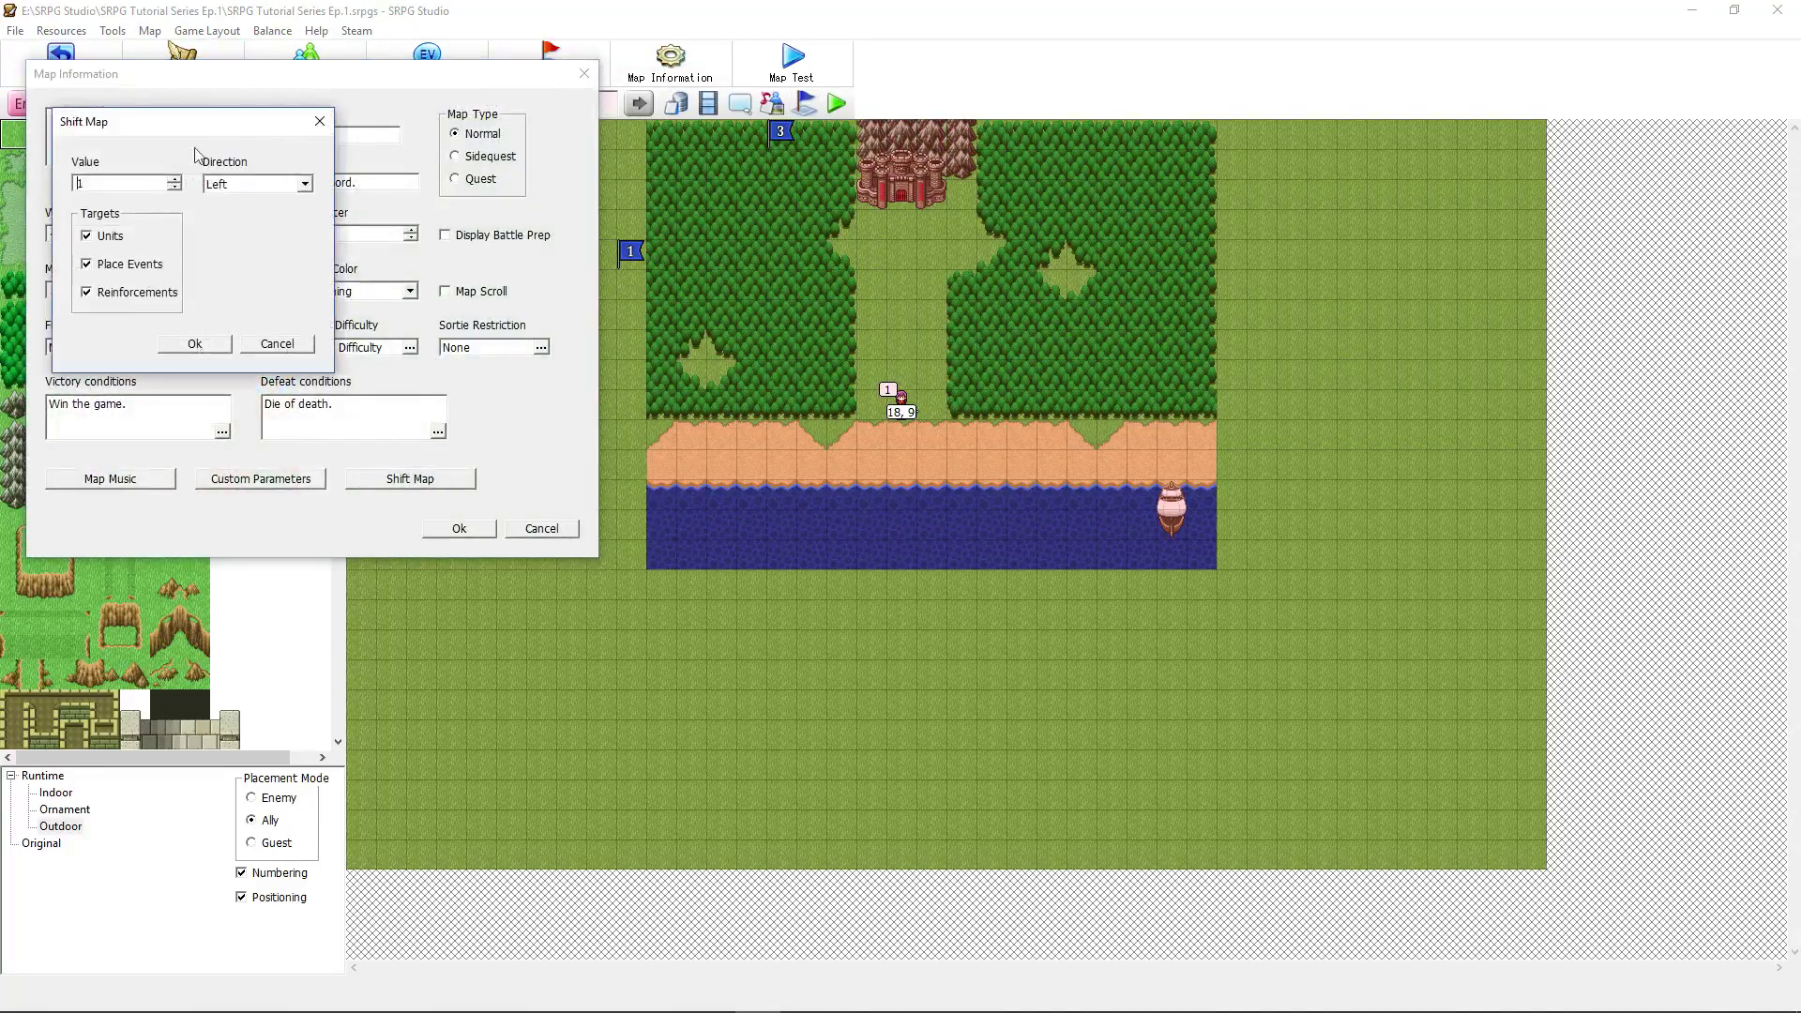
{"action": "left_click", "coordinate": [305, 184]}
{"action": "left_click", "coordinate": [239, 240]}
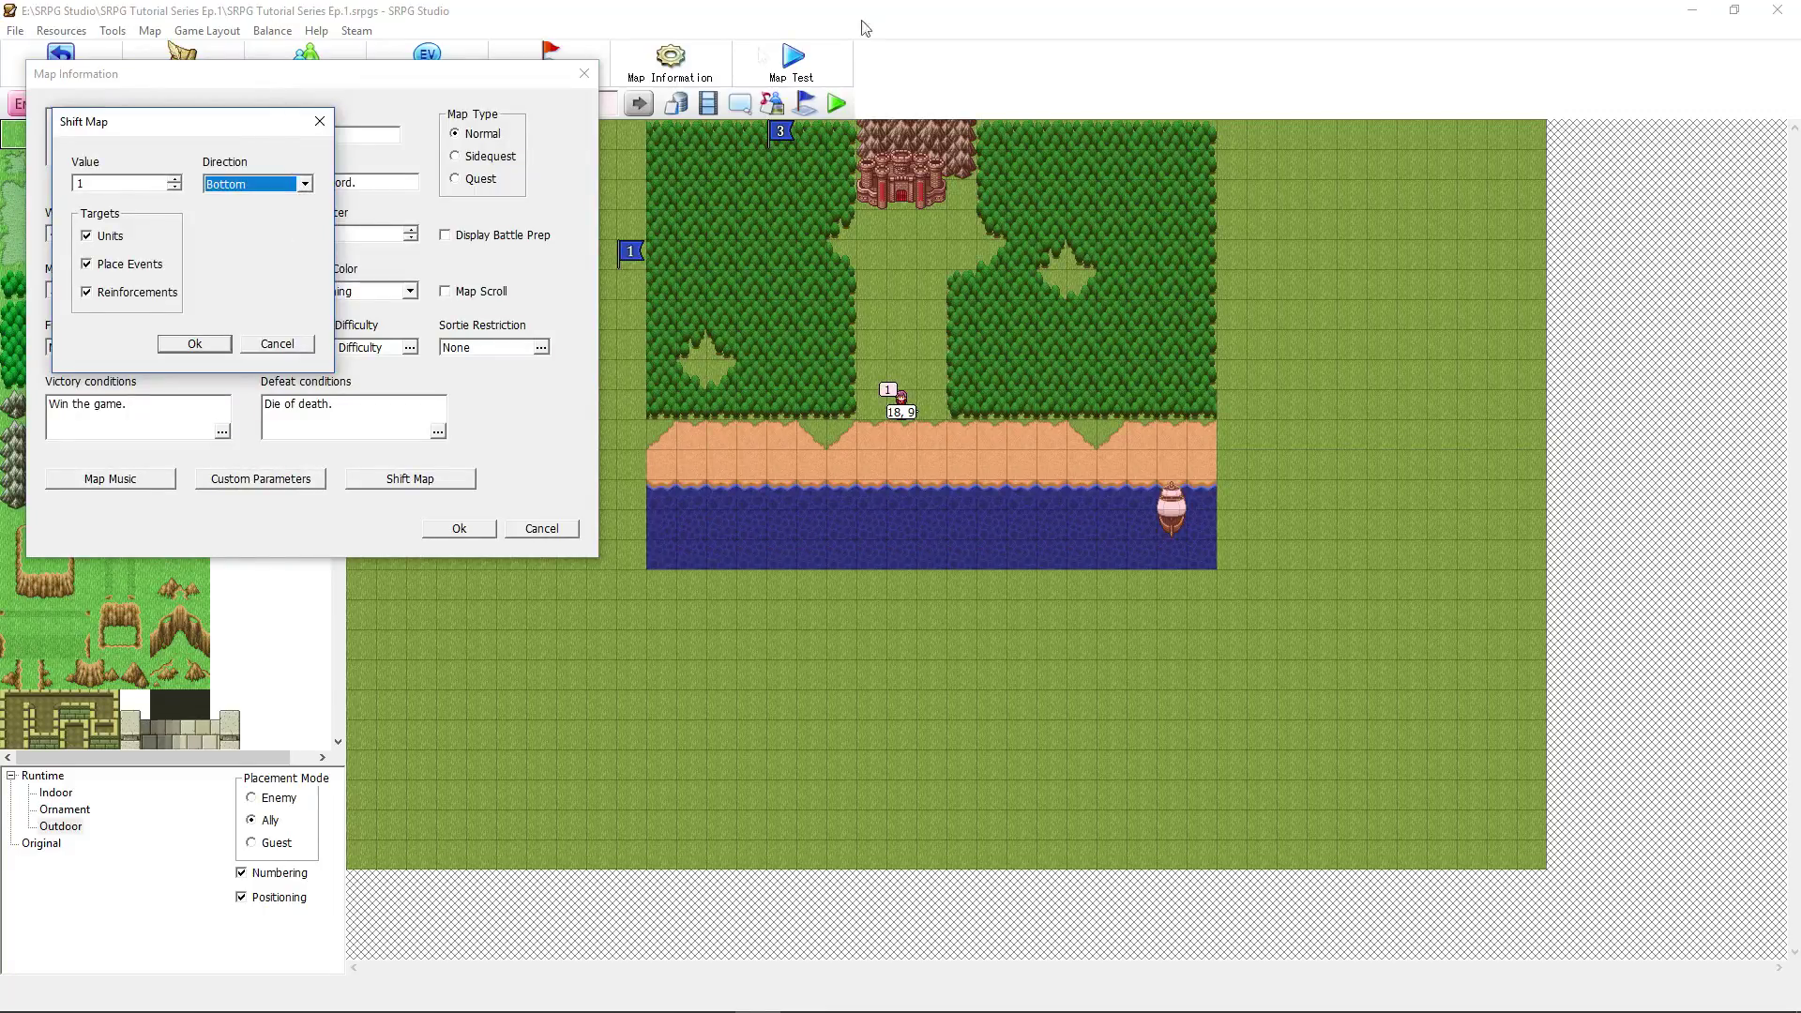
{"action": "key", "text": "shift+Tab"}
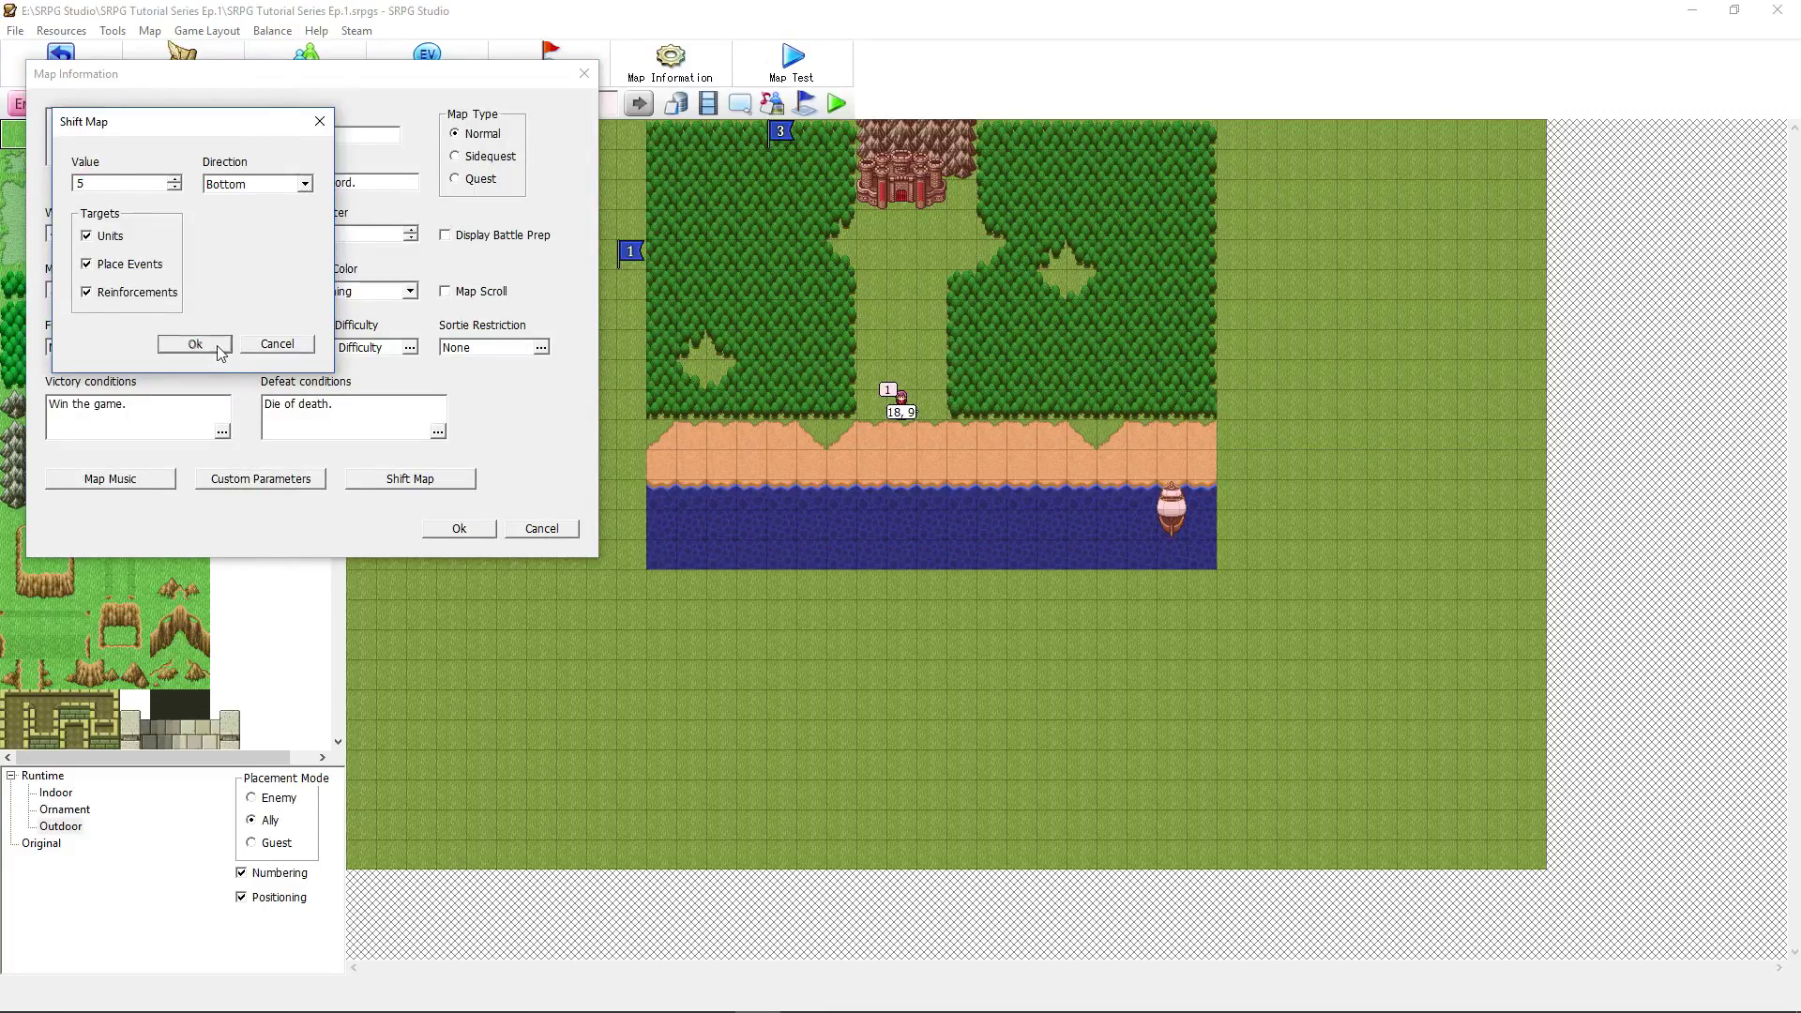
{"action": "left_click", "coordinate": [195, 344]}
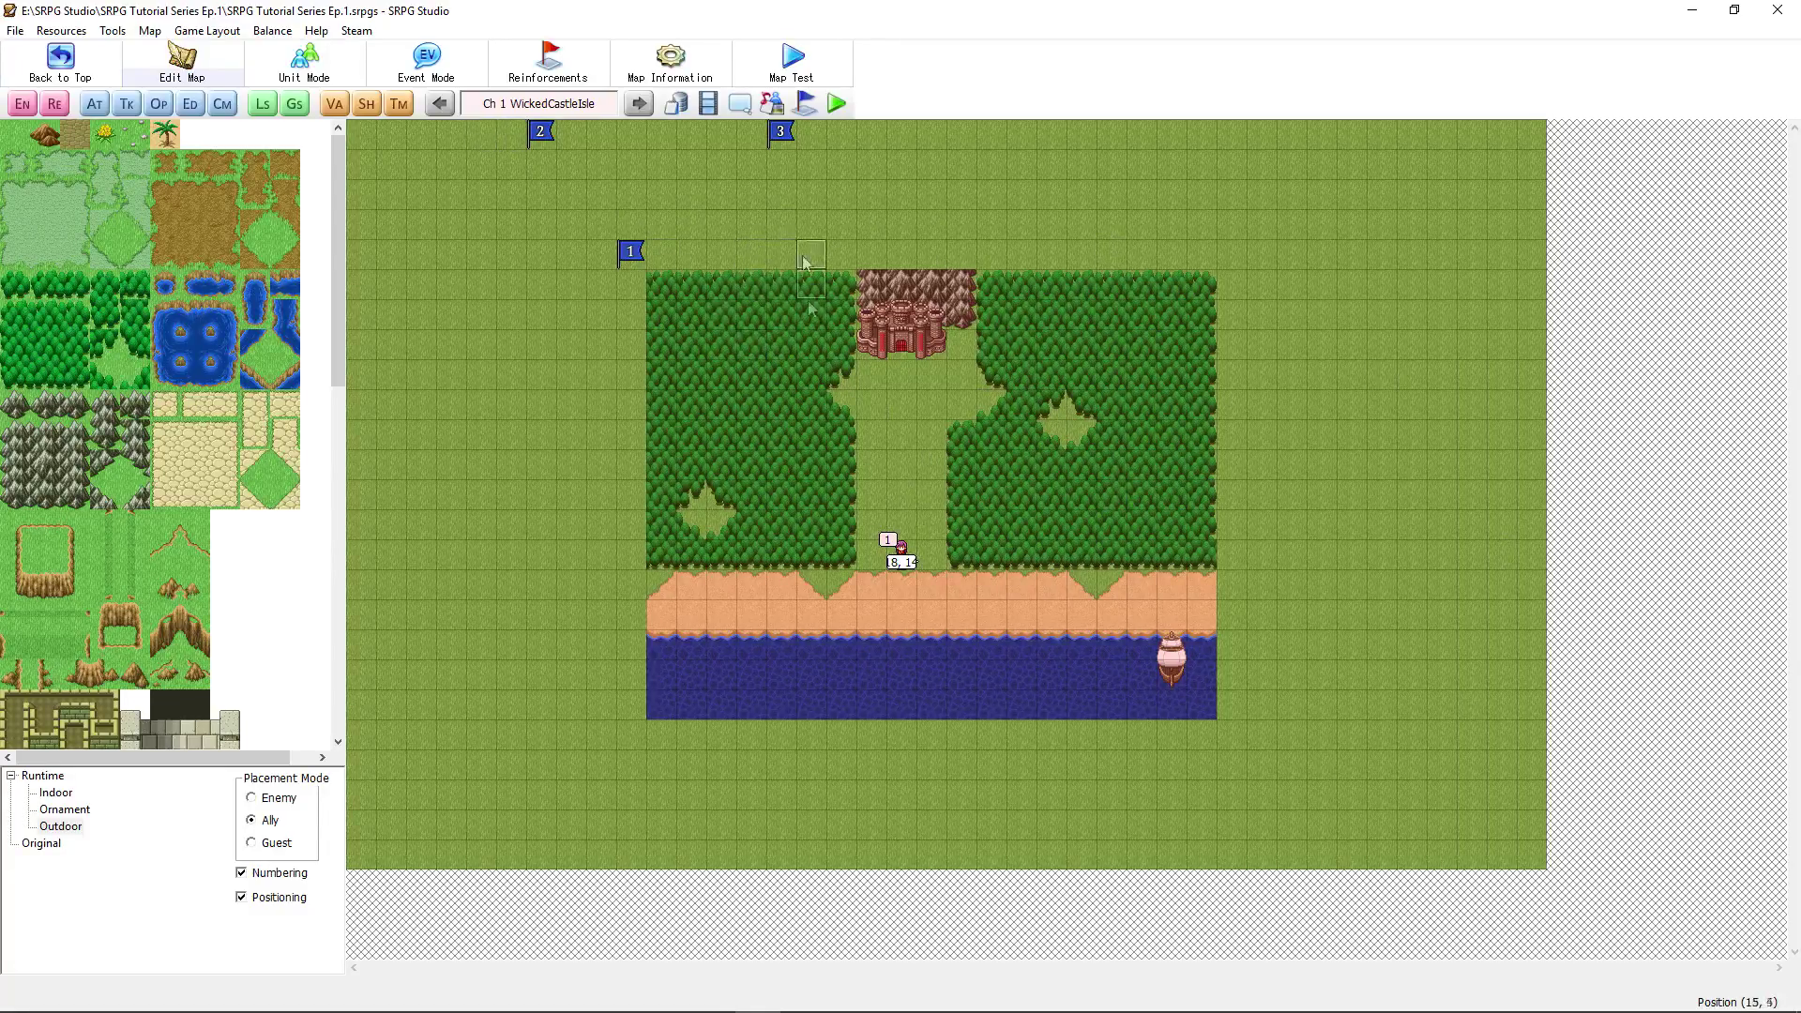
Step: Fill the empty grass left, right and above the island with forest tiles
{"action": "left_click", "coordinate": [45, 345]}
{"action": "left_click_drag", "start_coordinate": [631, 315], "coordinate": [360, 557]}
{"action": "left_click_drag", "start_coordinate": [1231, 315], "coordinate": [1538, 560]}
{"action": "left_click_drag", "start_coordinate": [631, 285], "coordinate": [361, 285]}
{"action": "left_click_drag", "start_coordinate": [991, 315], "coordinate": [1533, 134]}
{"action": "left_click_drag", "start_coordinate": [841, 285], "coordinate": [360, 134]}
Step: Paint a block of full mountain peaks across the top behind the castle
{"action": "left_click", "coordinate": [45, 465]}
{"action": "left_click_drag", "start_coordinate": [871, 254], "coordinate": [724, 139]}
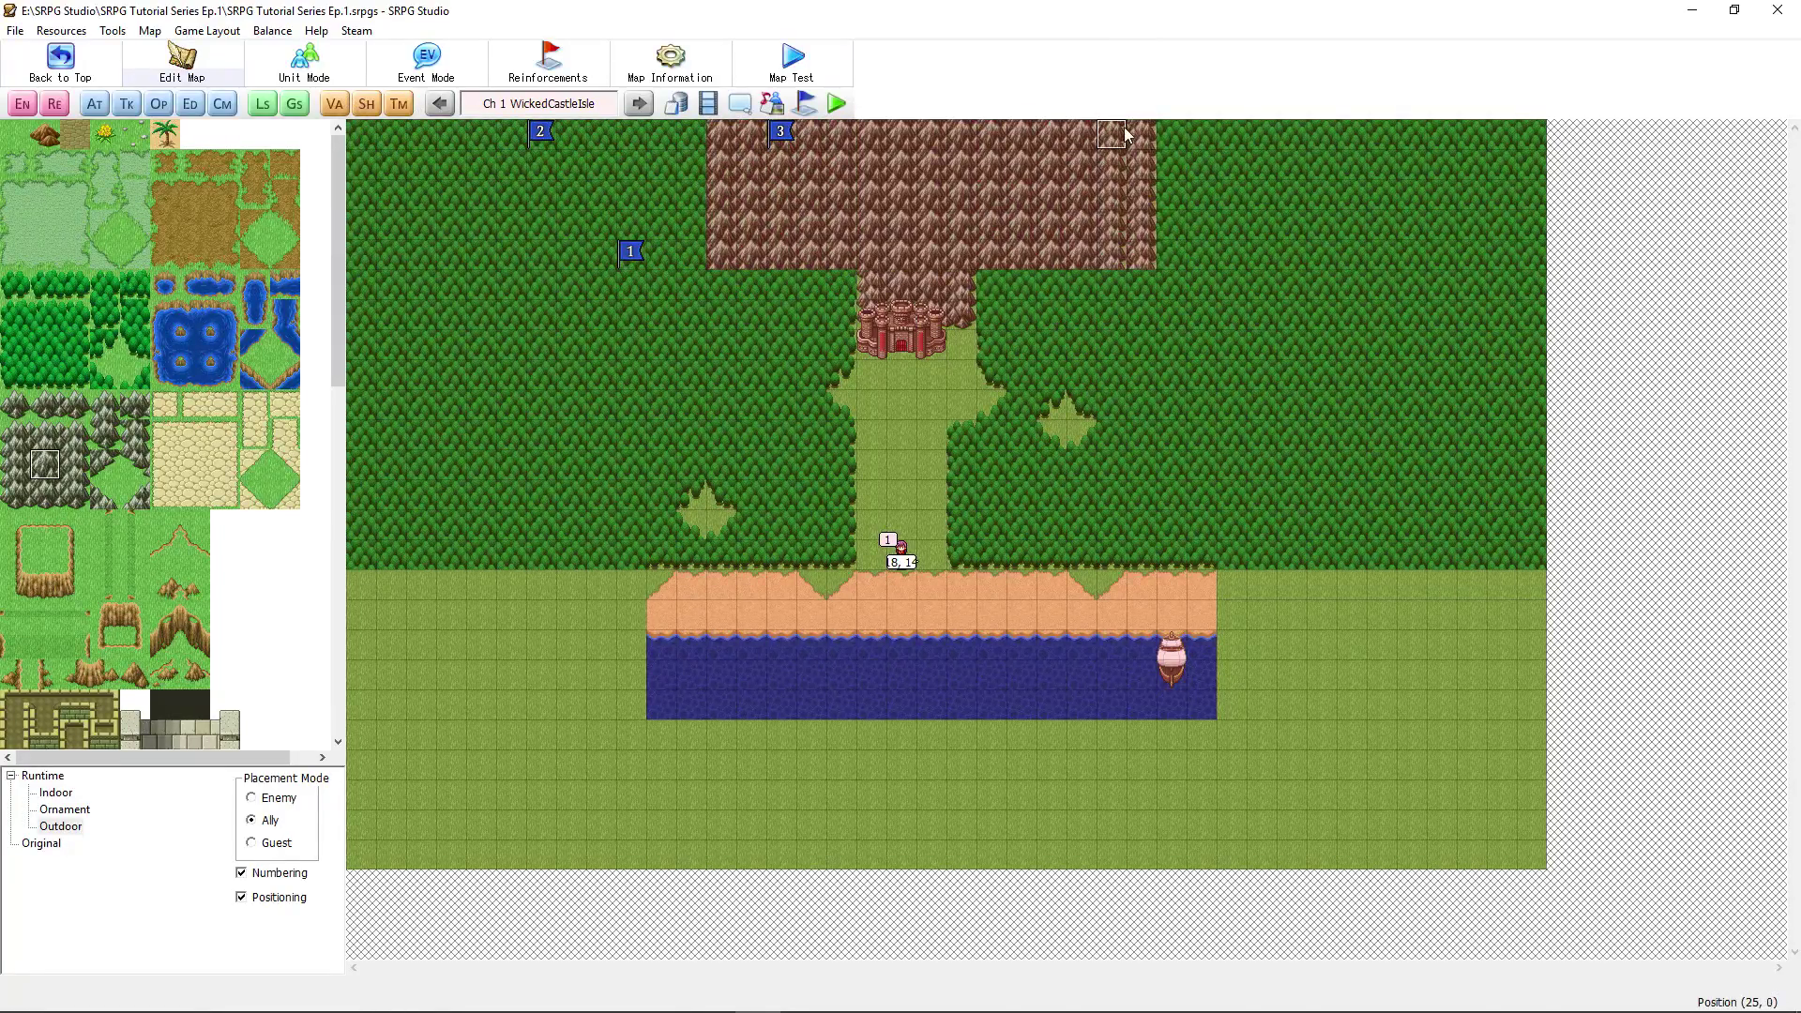
{"action": "left_click", "coordinate": [14, 464]}
{"action": "left_click", "coordinate": [37, 494]}
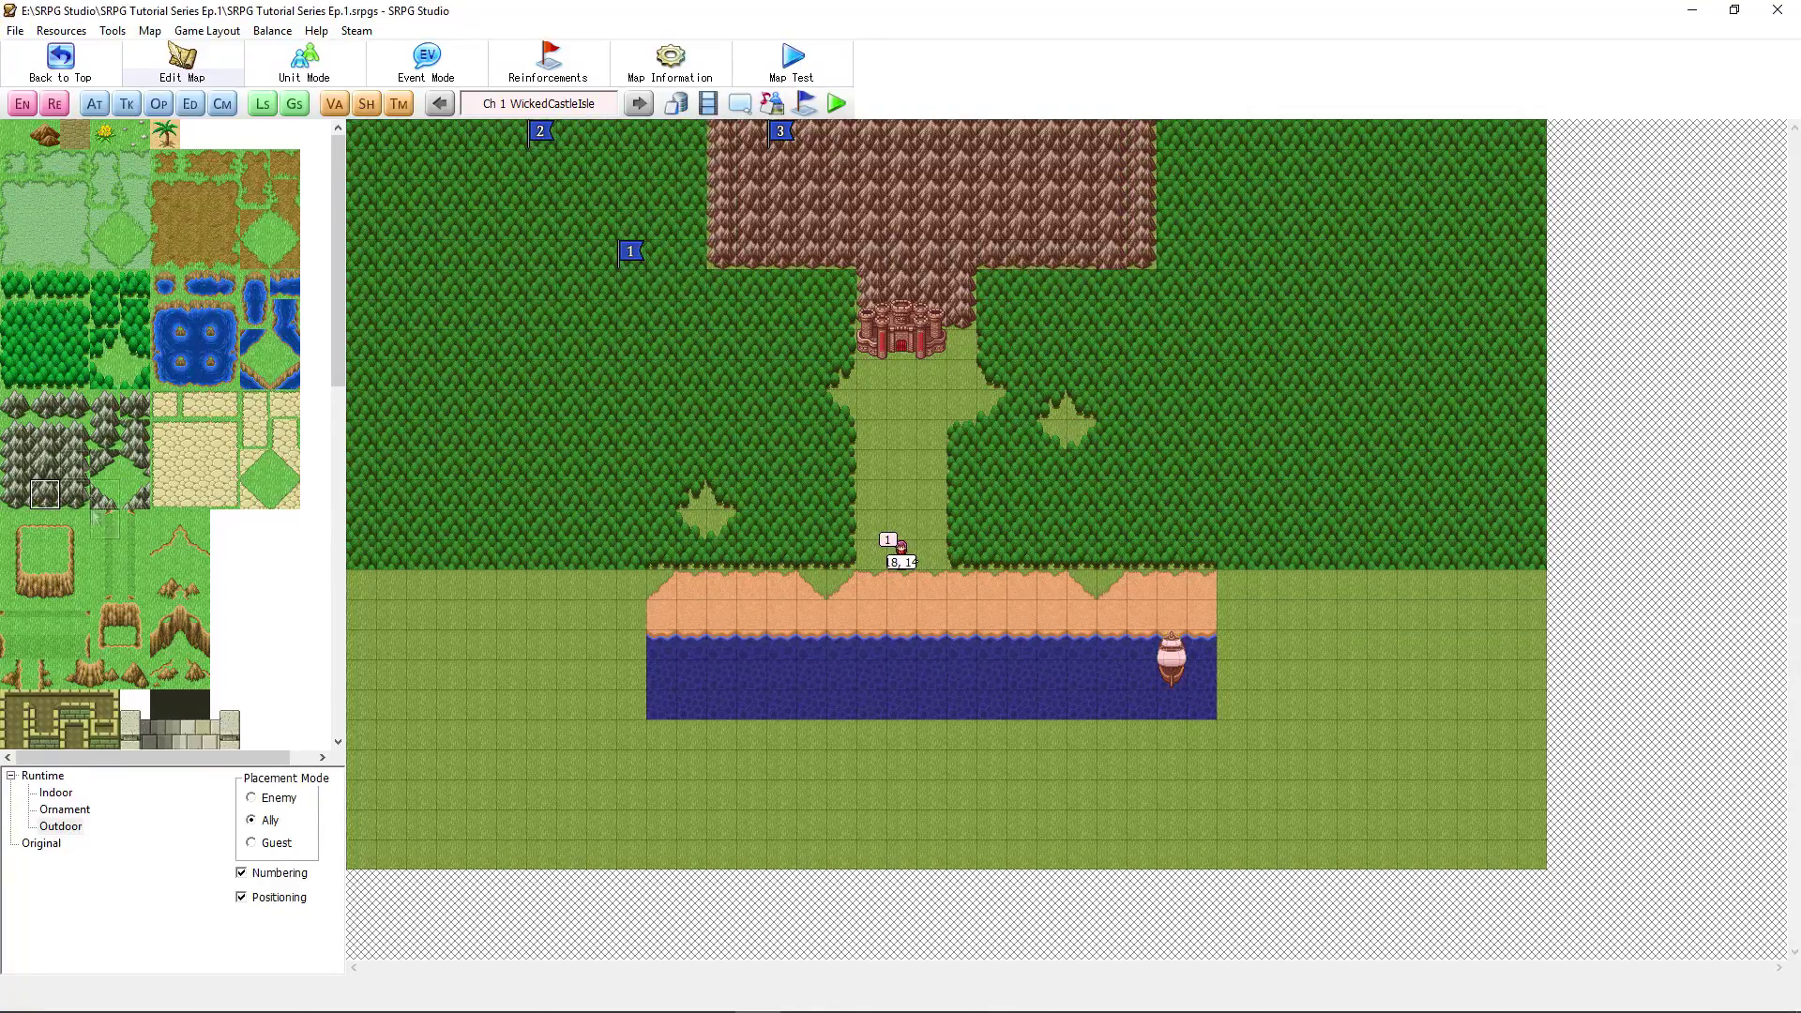
{"action": "left_click", "coordinate": [75, 433]}
{"action": "left_click", "coordinate": [45, 434]}
{"action": "left_click_drag", "start_coordinate": [724, 135], "coordinate": [1141, 135]}
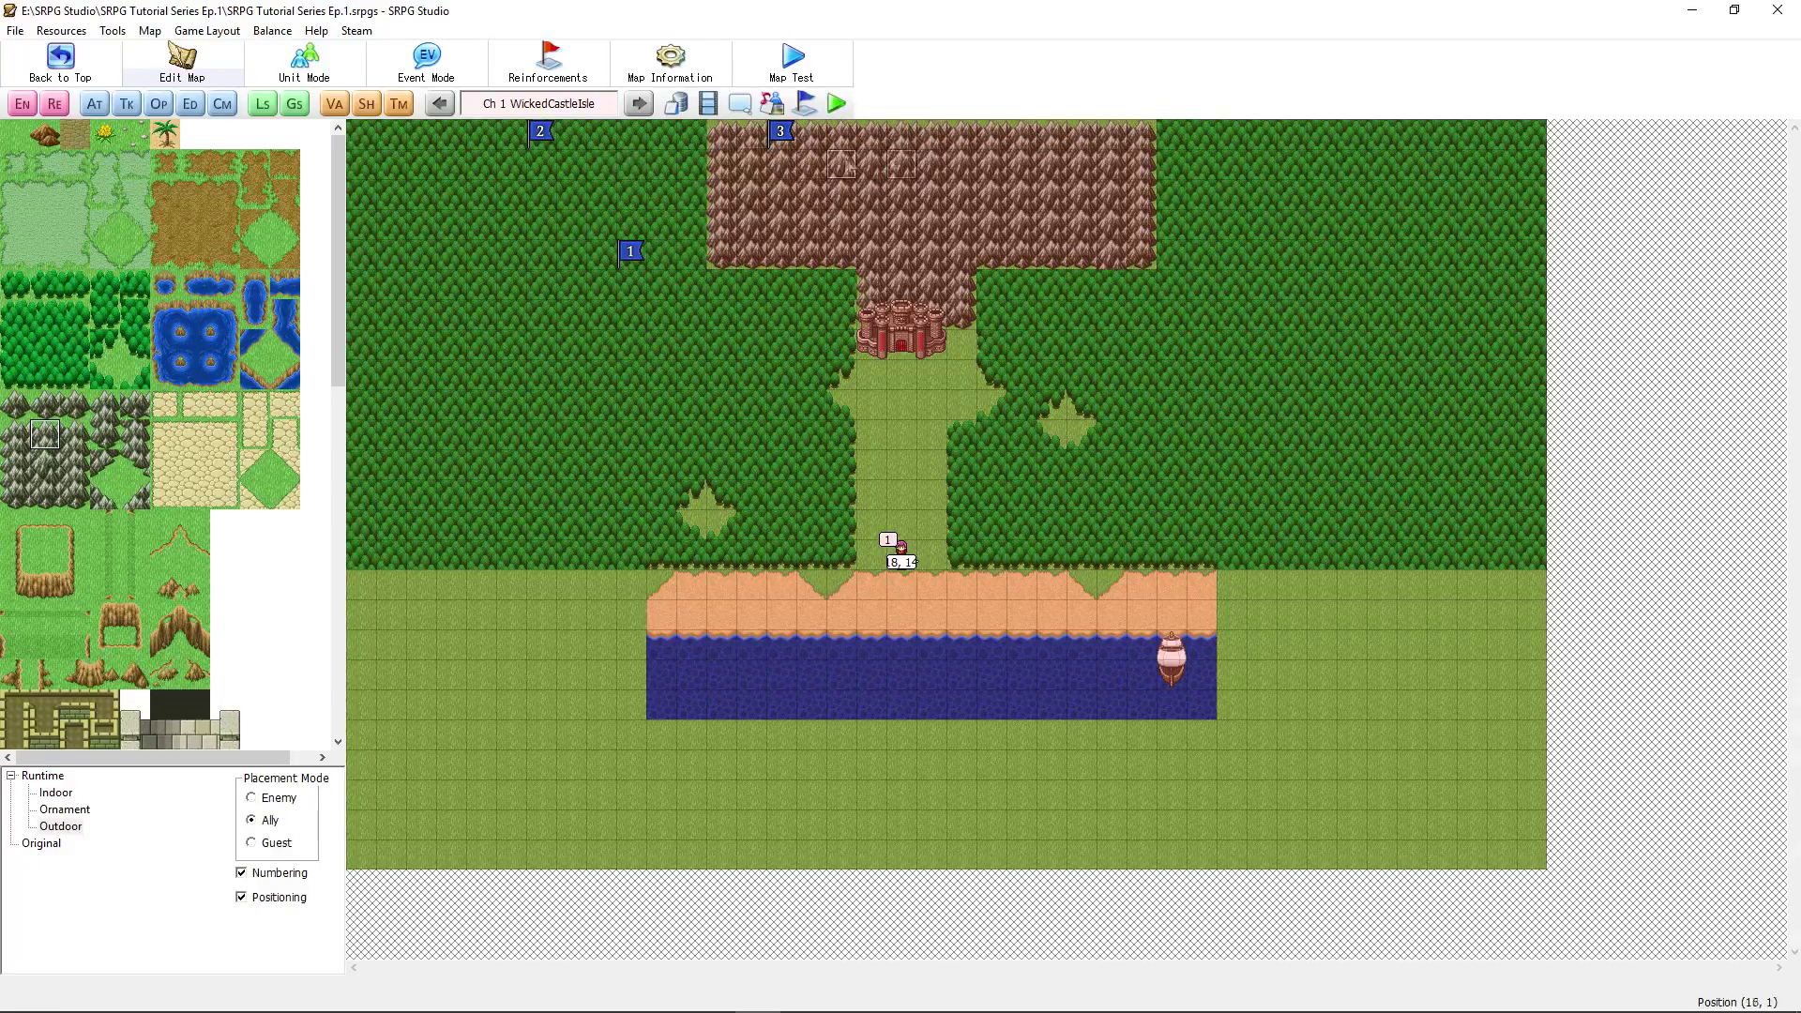
{"action": "mouse_move", "coordinate": [747, 164]}
{"action": "left_mouse_down"}
{"action": "mouse_move", "coordinate": [601, 136]}
{"action": "mouse_move", "coordinate": [695, 194]}
{"action": "left_mouse_up"}
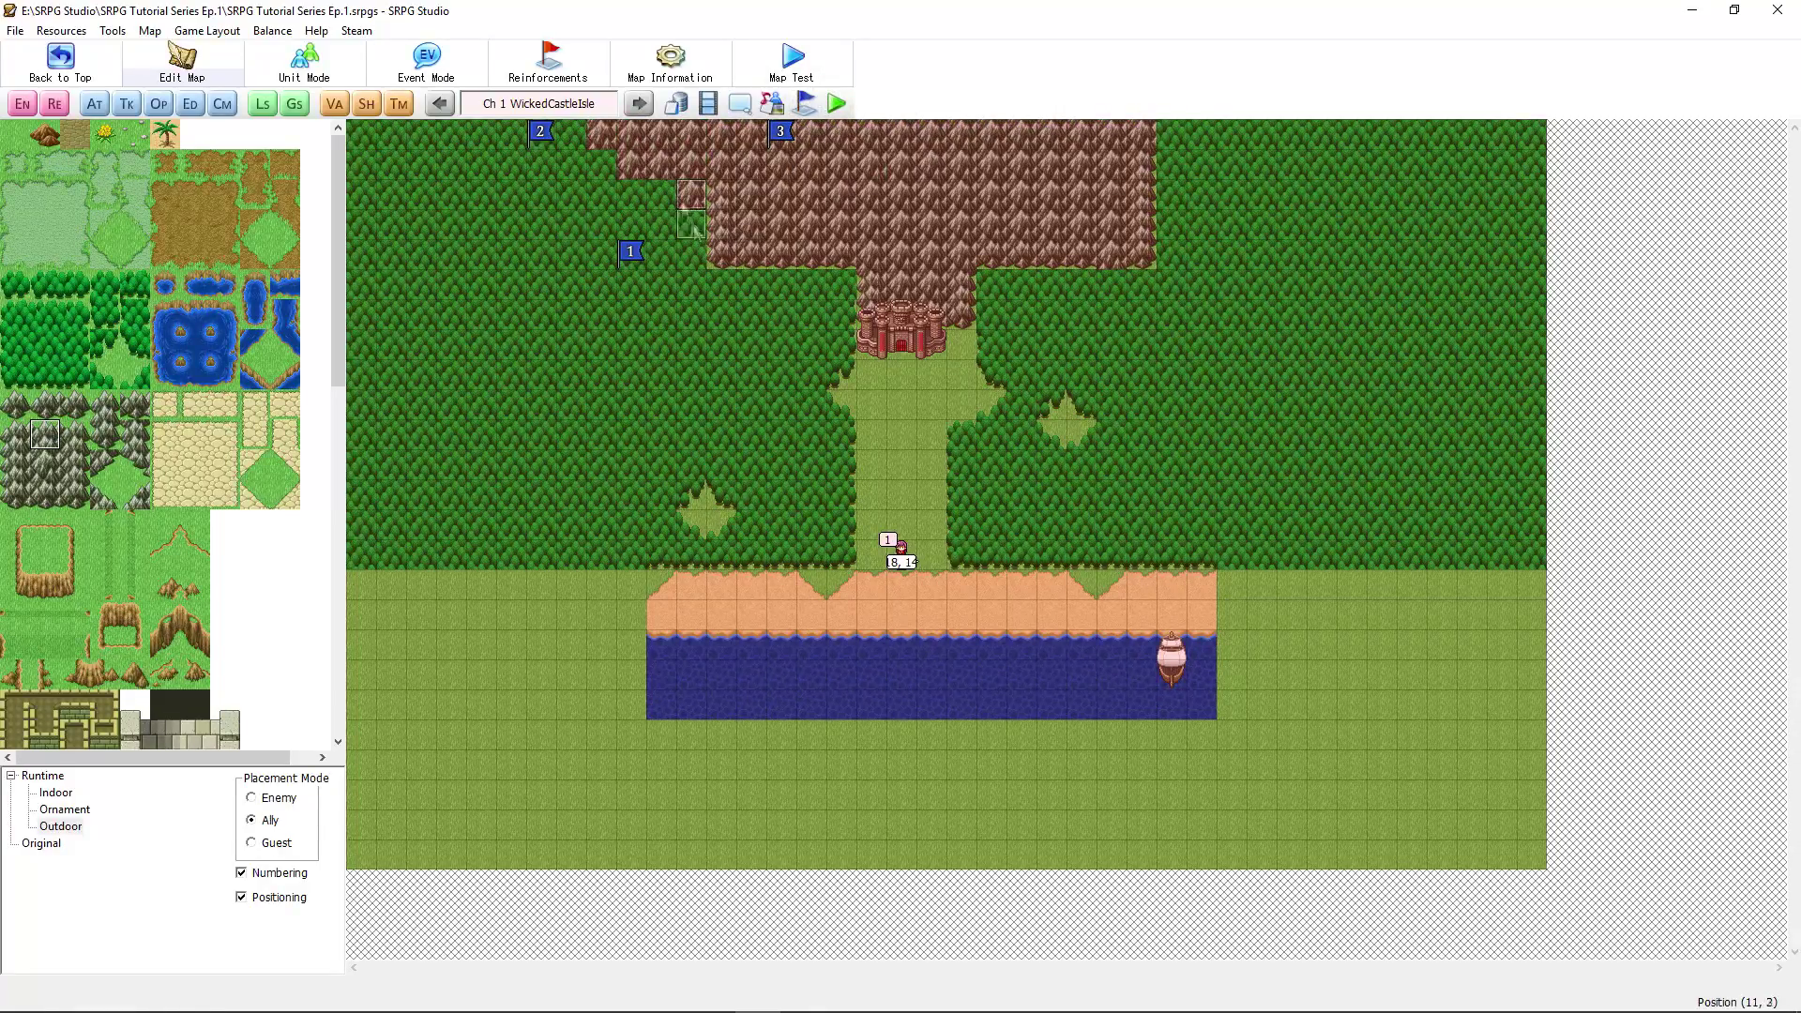
Step: Add mountain edges and corners, and extend the range rightward into the forest
{"action": "left_click", "coordinate": [15, 434]}
{"action": "left_click", "coordinate": [632, 173]}
{"action": "left_click", "coordinate": [692, 194]}
{"action": "left_click", "coordinate": [45, 494]}
{"action": "left_click", "coordinate": [661, 166]}
{"action": "left_click", "coordinate": [45, 464]}
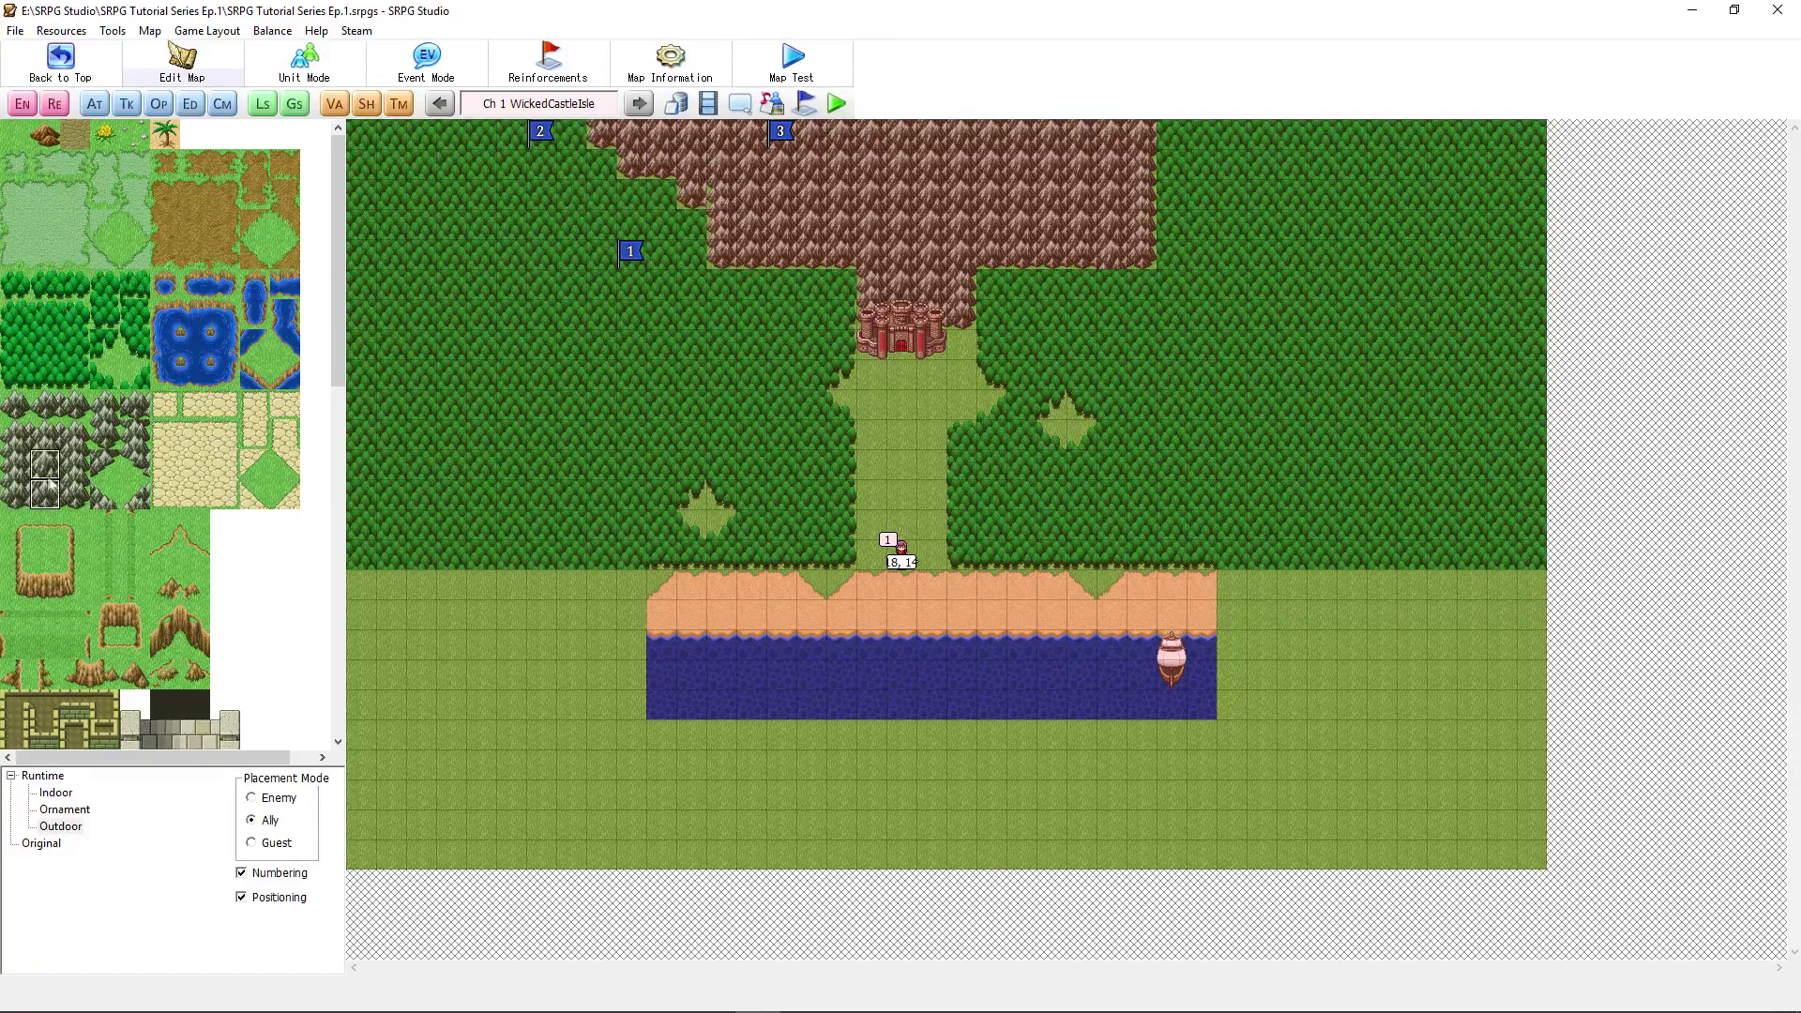
{"action": "mouse_move", "coordinate": [1124, 145]}
{"action": "left_mouse_down"}
{"action": "mouse_move", "coordinate": [1200, 136]}
{"action": "mouse_move", "coordinate": [1172, 171]}
{"action": "mouse_move", "coordinate": [1222, 155]}
{"action": "mouse_move", "coordinate": [1188, 132]}
{"action": "mouse_move", "coordinate": [1141, 164]}
{"action": "left_mouse_up"}
{"action": "left_click", "coordinate": [75, 464]}
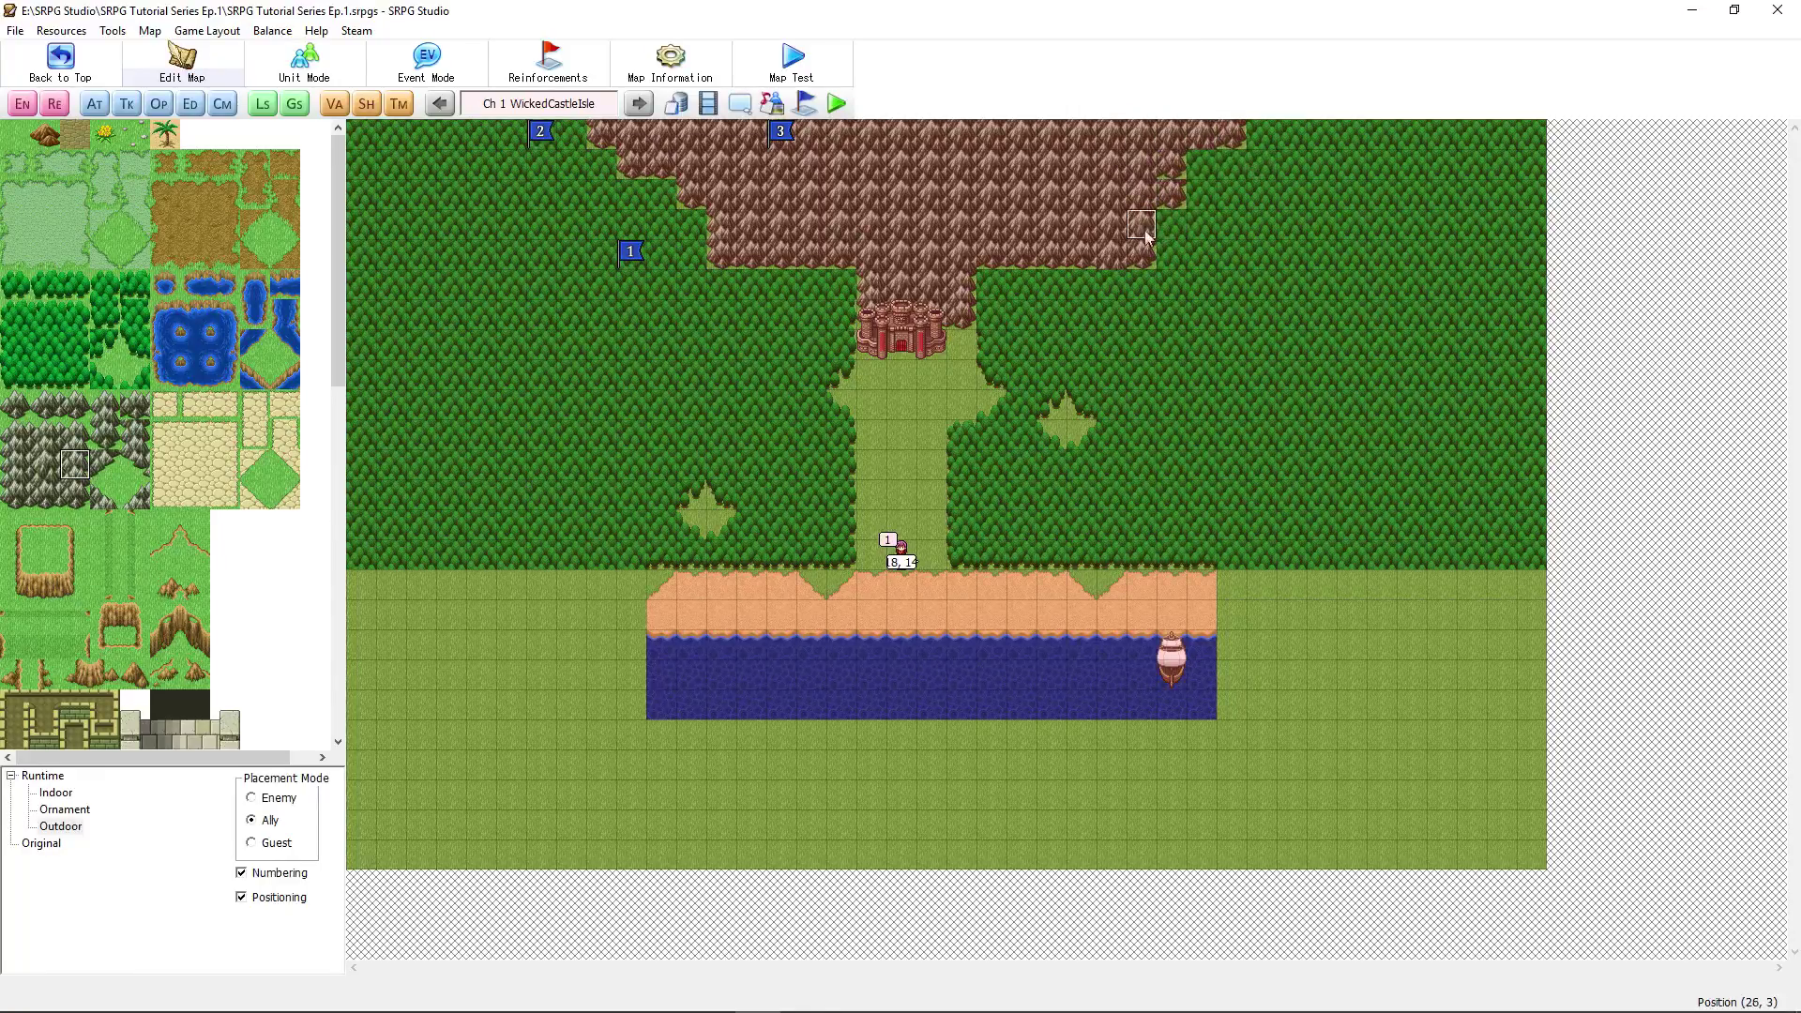
{"action": "left_click", "coordinate": [45, 494]}
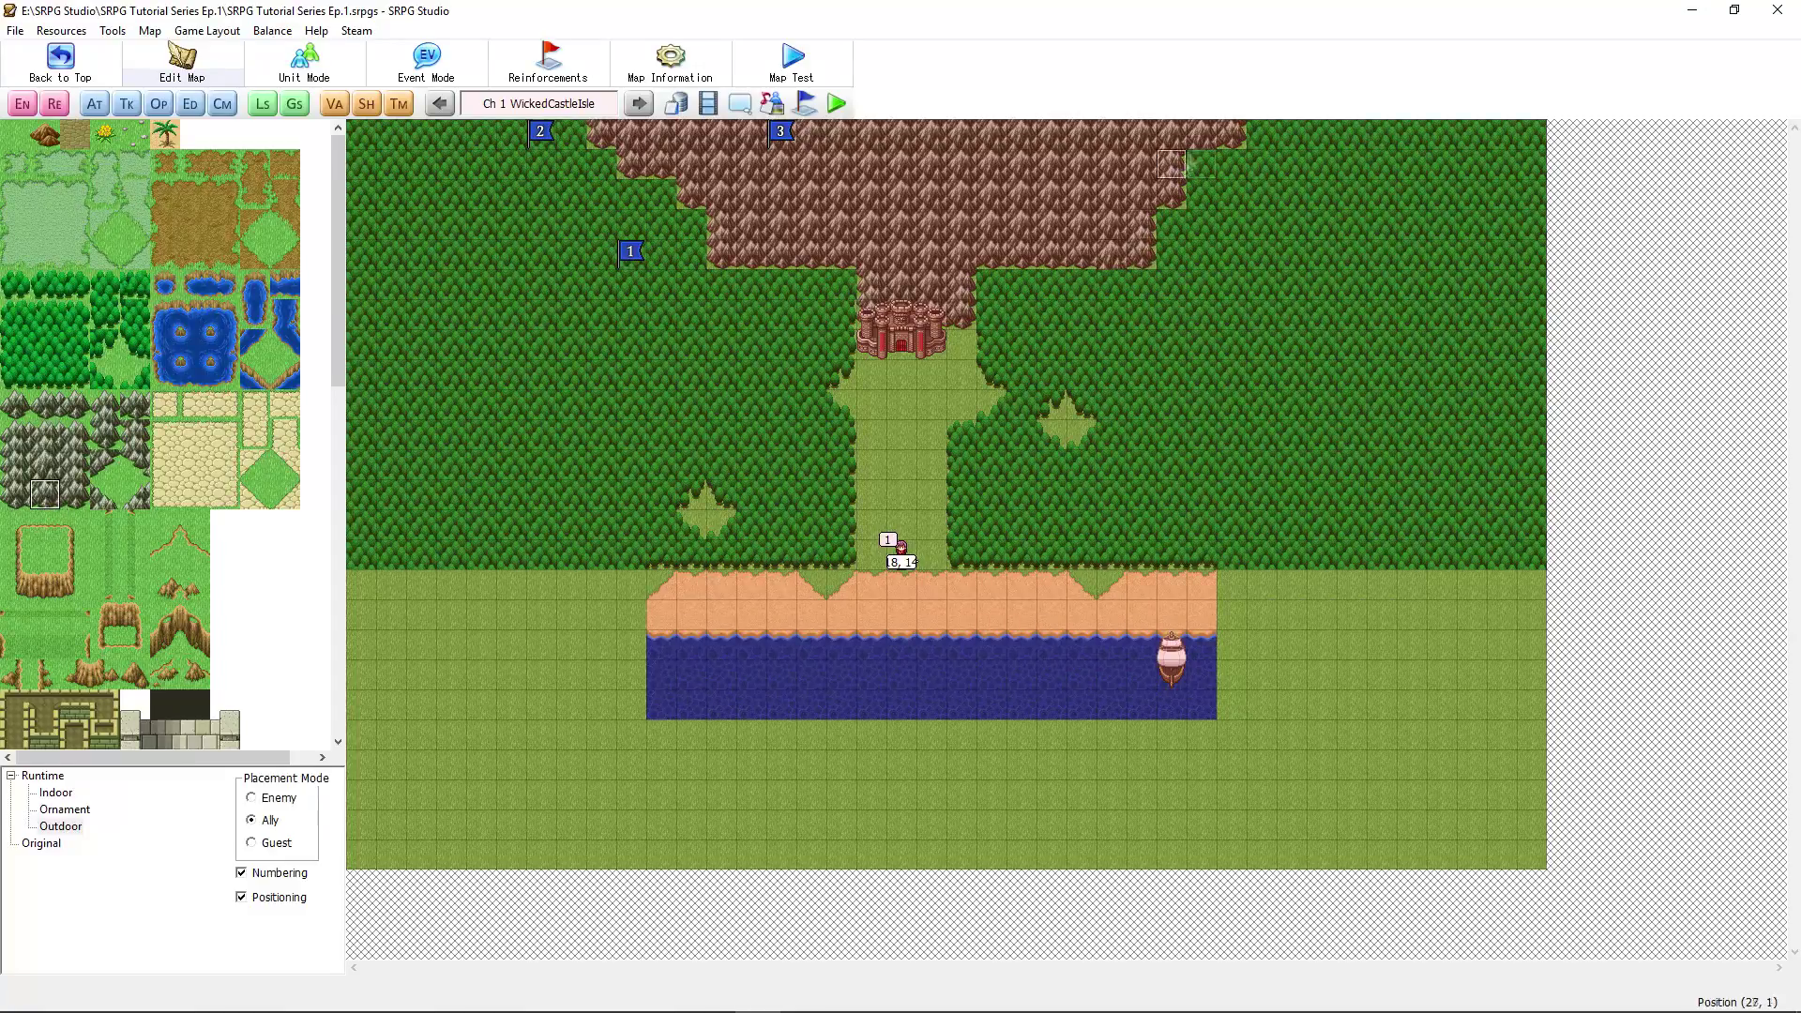
{"action": "left_click", "coordinate": [15, 494]}
{"action": "left_click", "coordinate": [844, 283]}
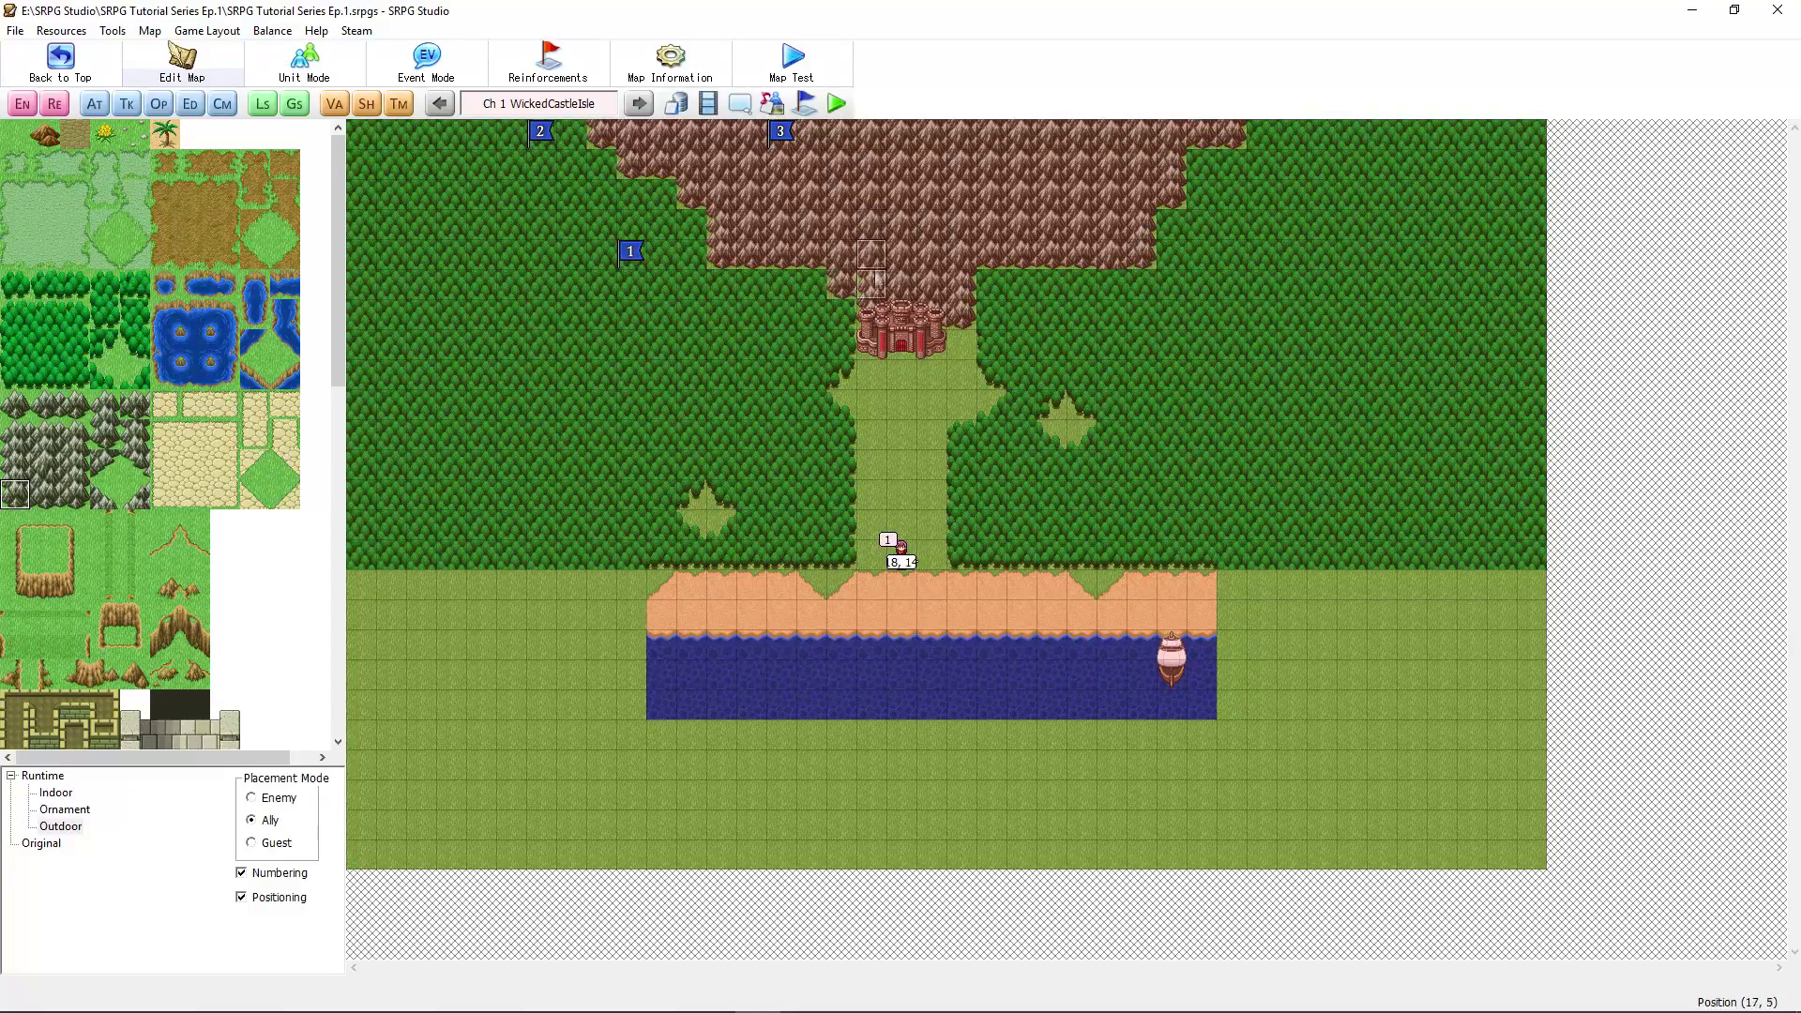
Step: Extend the sea and the sand strip out to both map edges
{"action": "right_click", "coordinate": [661, 705]}
{"action": "left_click_drag", "start_coordinate": [631, 674], "coordinate": [361, 734]}
{"action": "mouse_move", "coordinate": [1230, 674]}
{"action": "left_mouse_down"}
{"action": "mouse_move", "coordinate": [1216, 731]}
{"action": "mouse_move", "coordinate": [1062, 791]}
{"action": "left_mouse_up"}
{"action": "left_click_drag", "start_coordinate": [1530, 764], "coordinate": [1231, 794]}
{"action": "right_click", "coordinate": [661, 616]}
{"action": "left_click_drag", "start_coordinate": [632, 614], "coordinate": [361, 614]}
{"action": "mouse_move", "coordinate": [1231, 614]}
{"action": "left_mouse_down"}
{"action": "mouse_move", "coordinate": [1530, 614]}
{"action": "mouse_move", "coordinate": [1531, 585]}
{"action": "left_mouse_up"}
Step: Paint wavy shoreline edges on both sides and add a grass notch on the beach
{"action": "right_click", "coordinate": [1201, 585]}
{"action": "right_click", "coordinate": [721, 585]}
{"action": "left_click_drag", "start_coordinate": [661, 584], "coordinate": [361, 584]}
{"action": "right_click", "coordinate": [721, 645]}
{"action": "left_click_drag", "start_coordinate": [631, 645], "coordinate": [361, 645]}
{"action": "left_click_drag", "start_coordinate": [1231, 645], "coordinate": [1637, 668]}
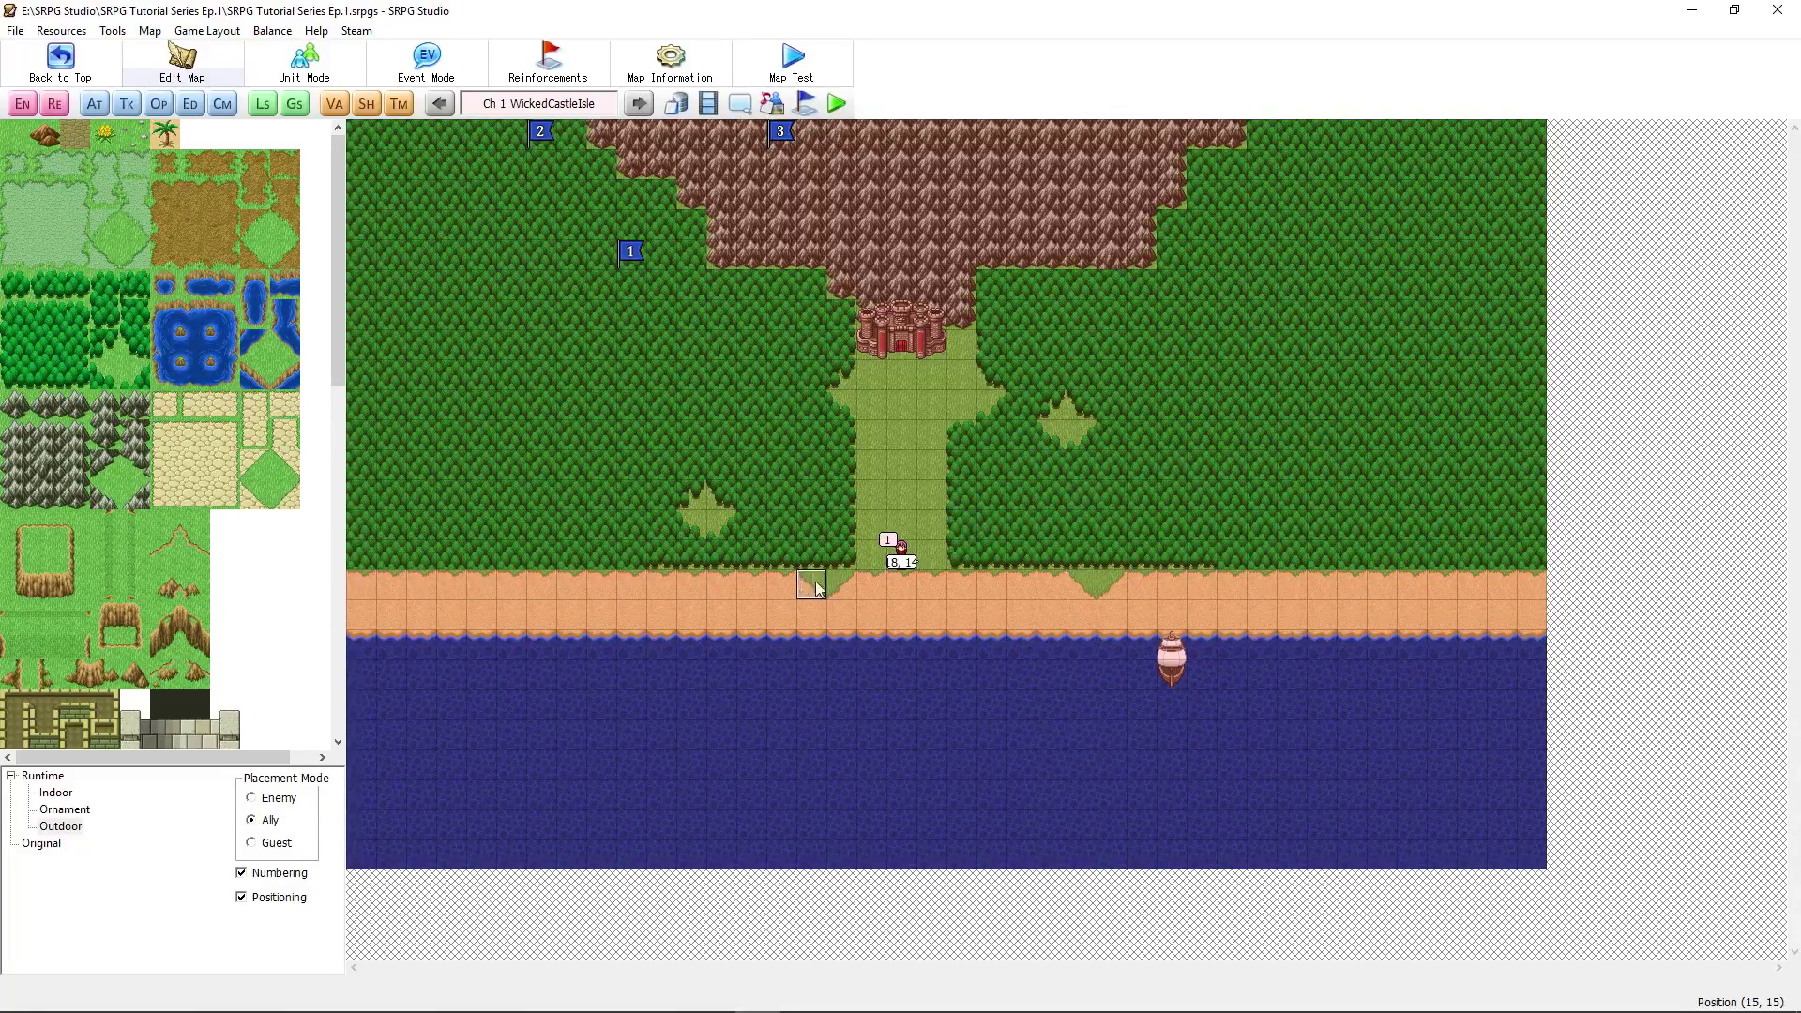
{"action": "right_click", "coordinate": [1111, 585]}
{"action": "left_click", "coordinate": [1471, 585]}
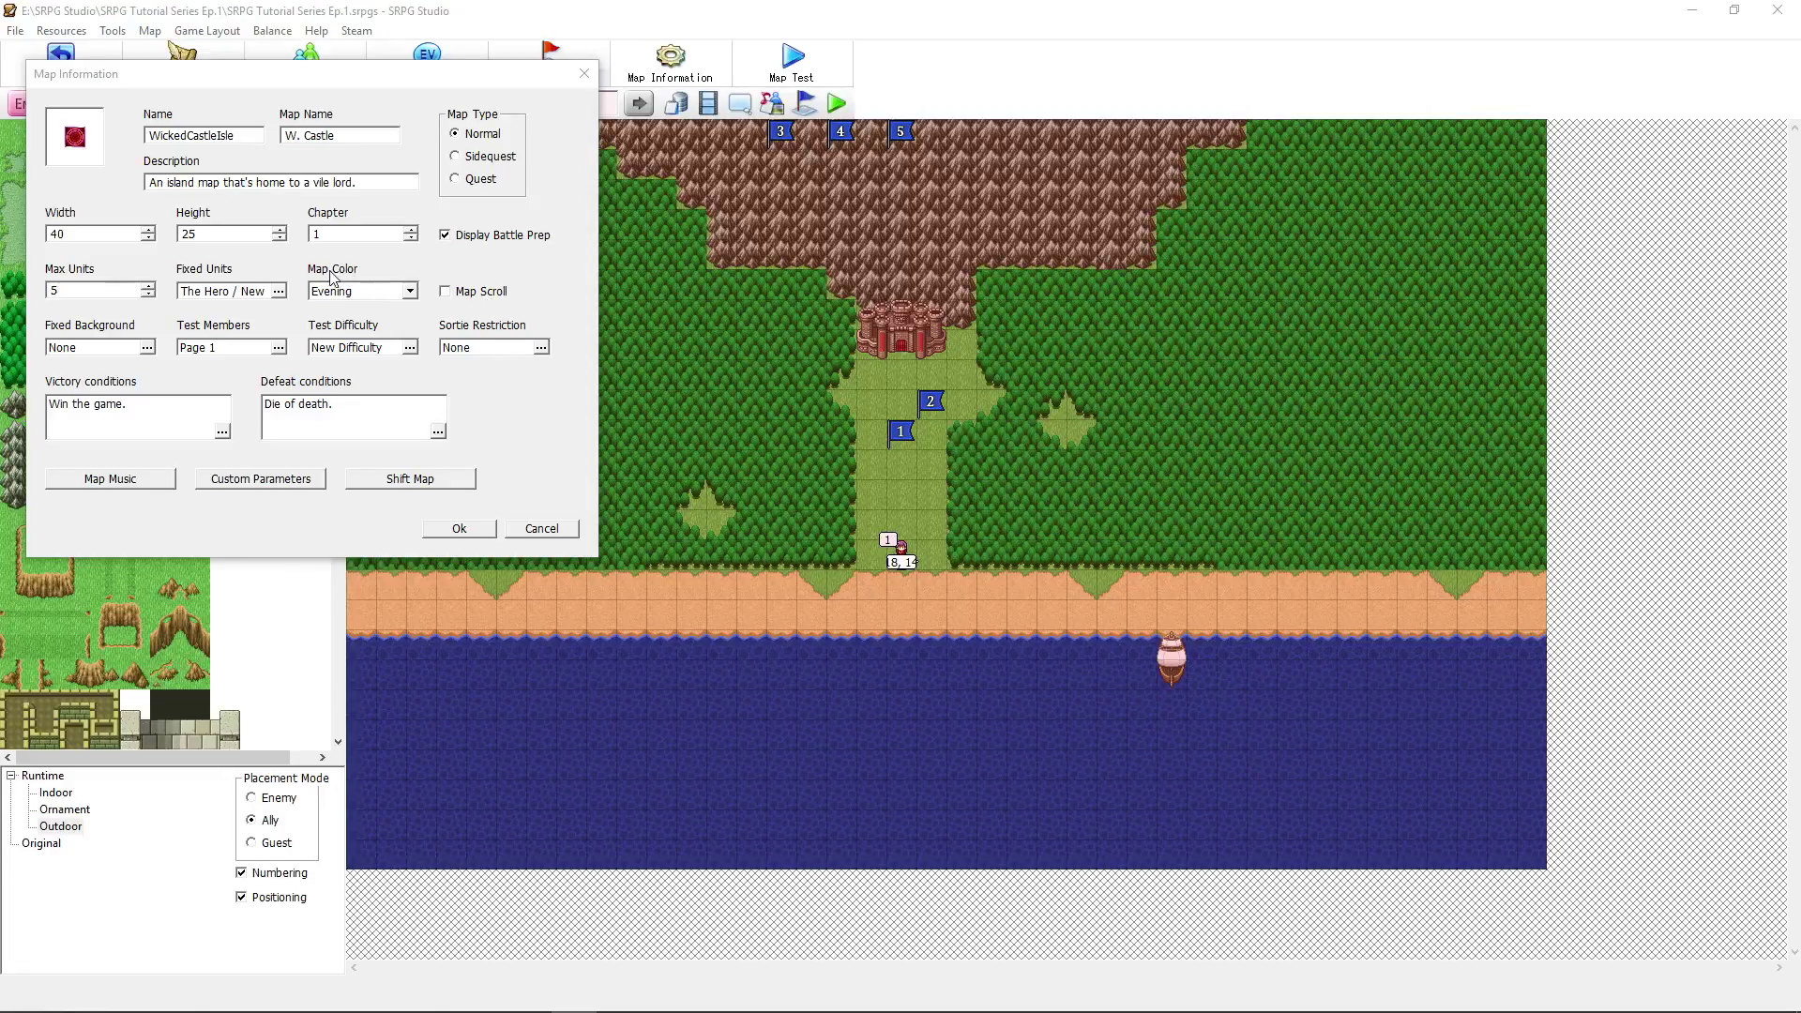
Step: Apply 5 max units with battle prep display off, then test-play via New Game
{"action": "left_click", "coordinate": [442, 253]}
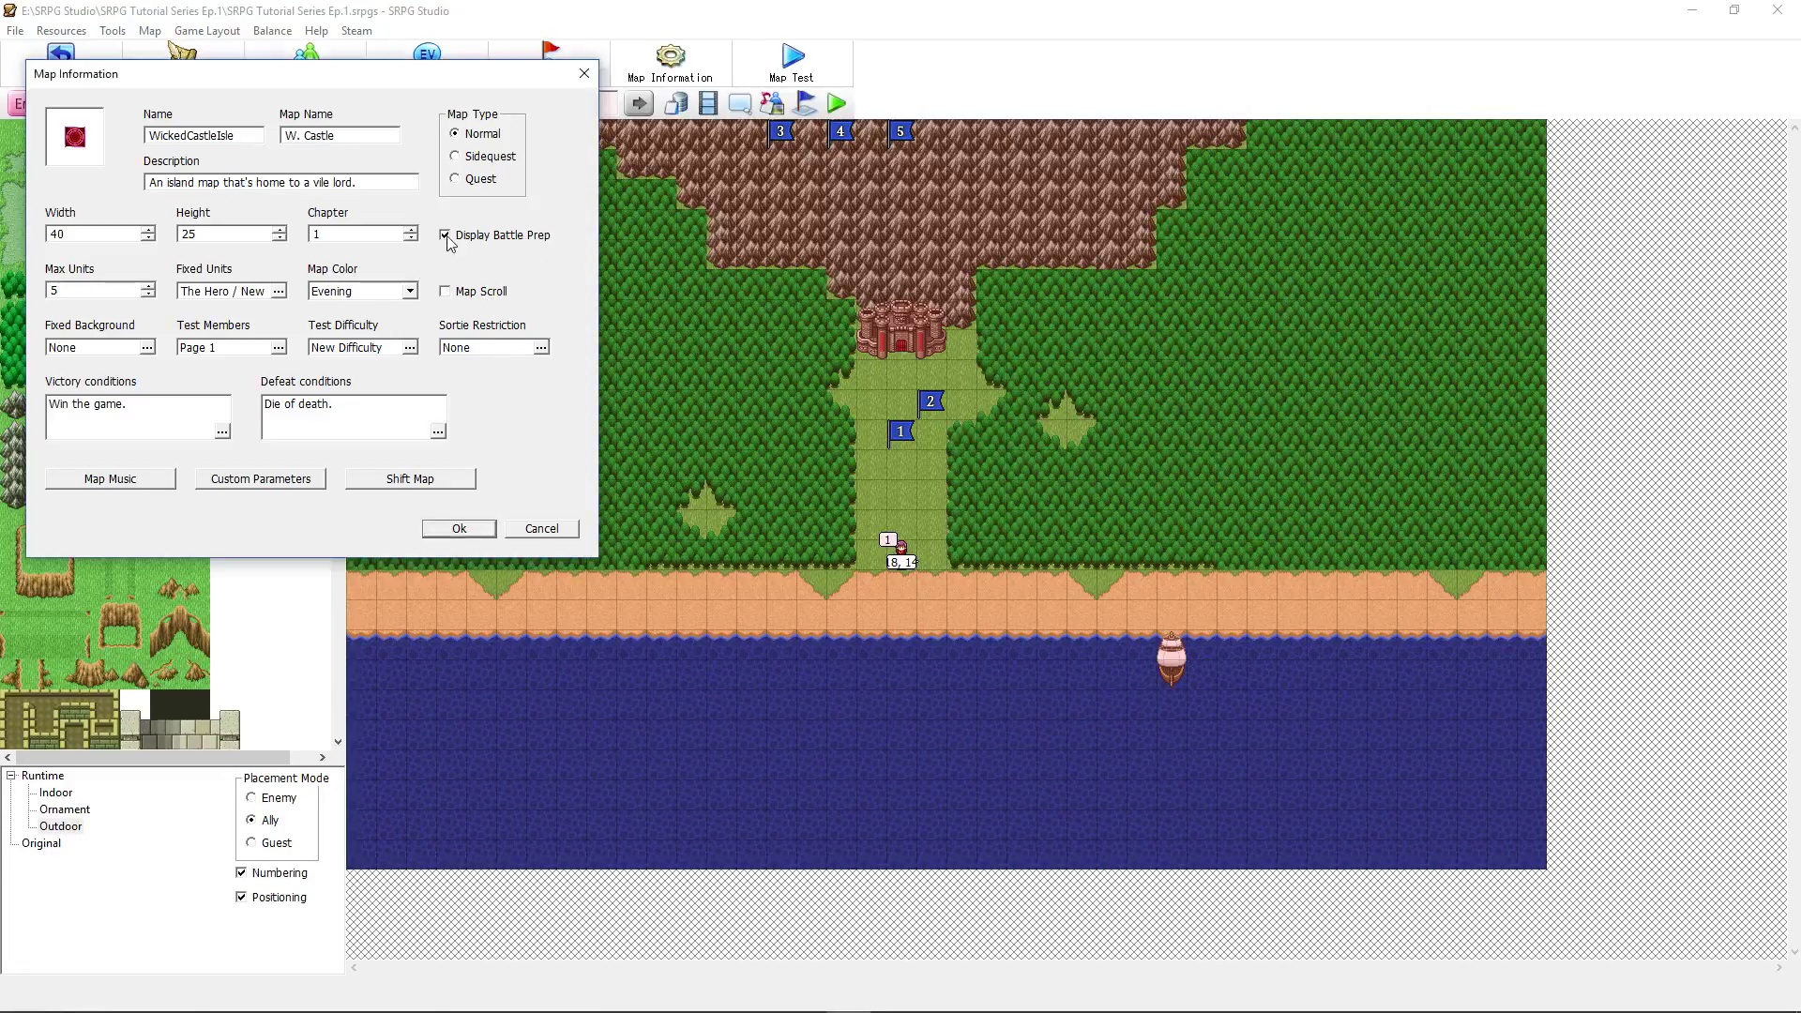
{"action": "left_click", "coordinate": [459, 529]}
{"action": "left_click", "coordinate": [836, 105]}
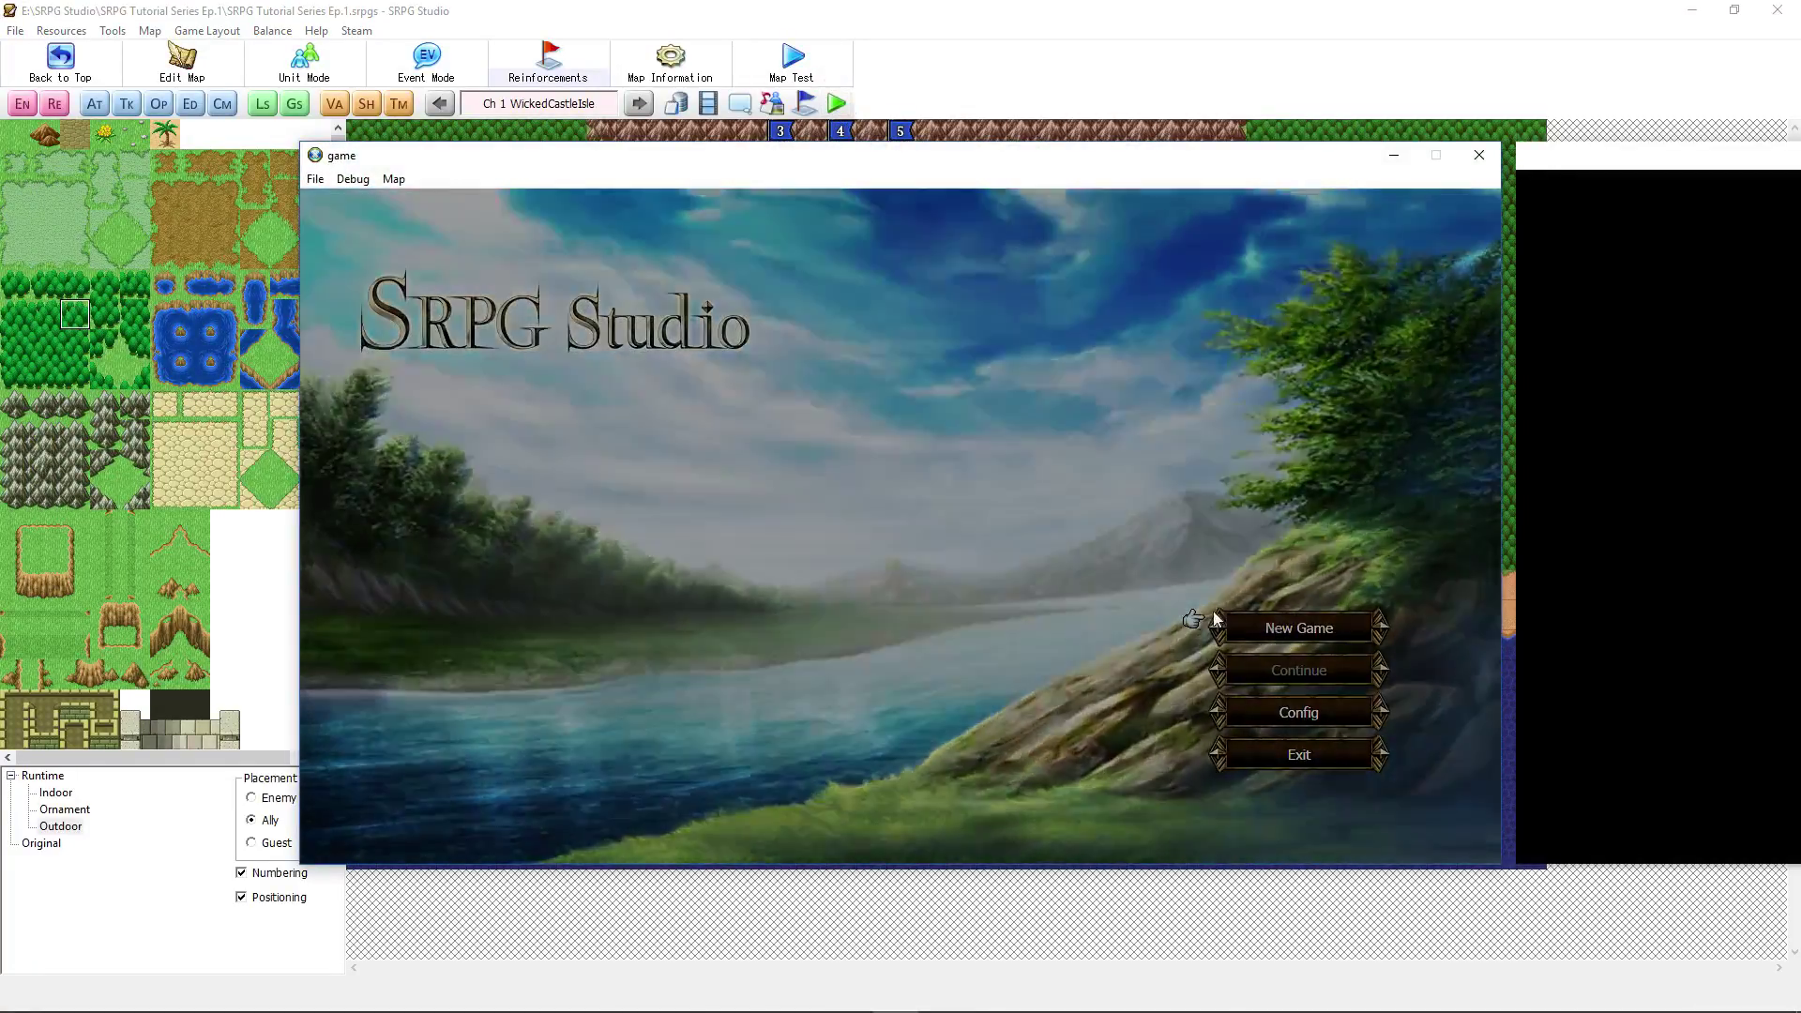
{"action": "left_click", "coordinate": [1299, 628]}
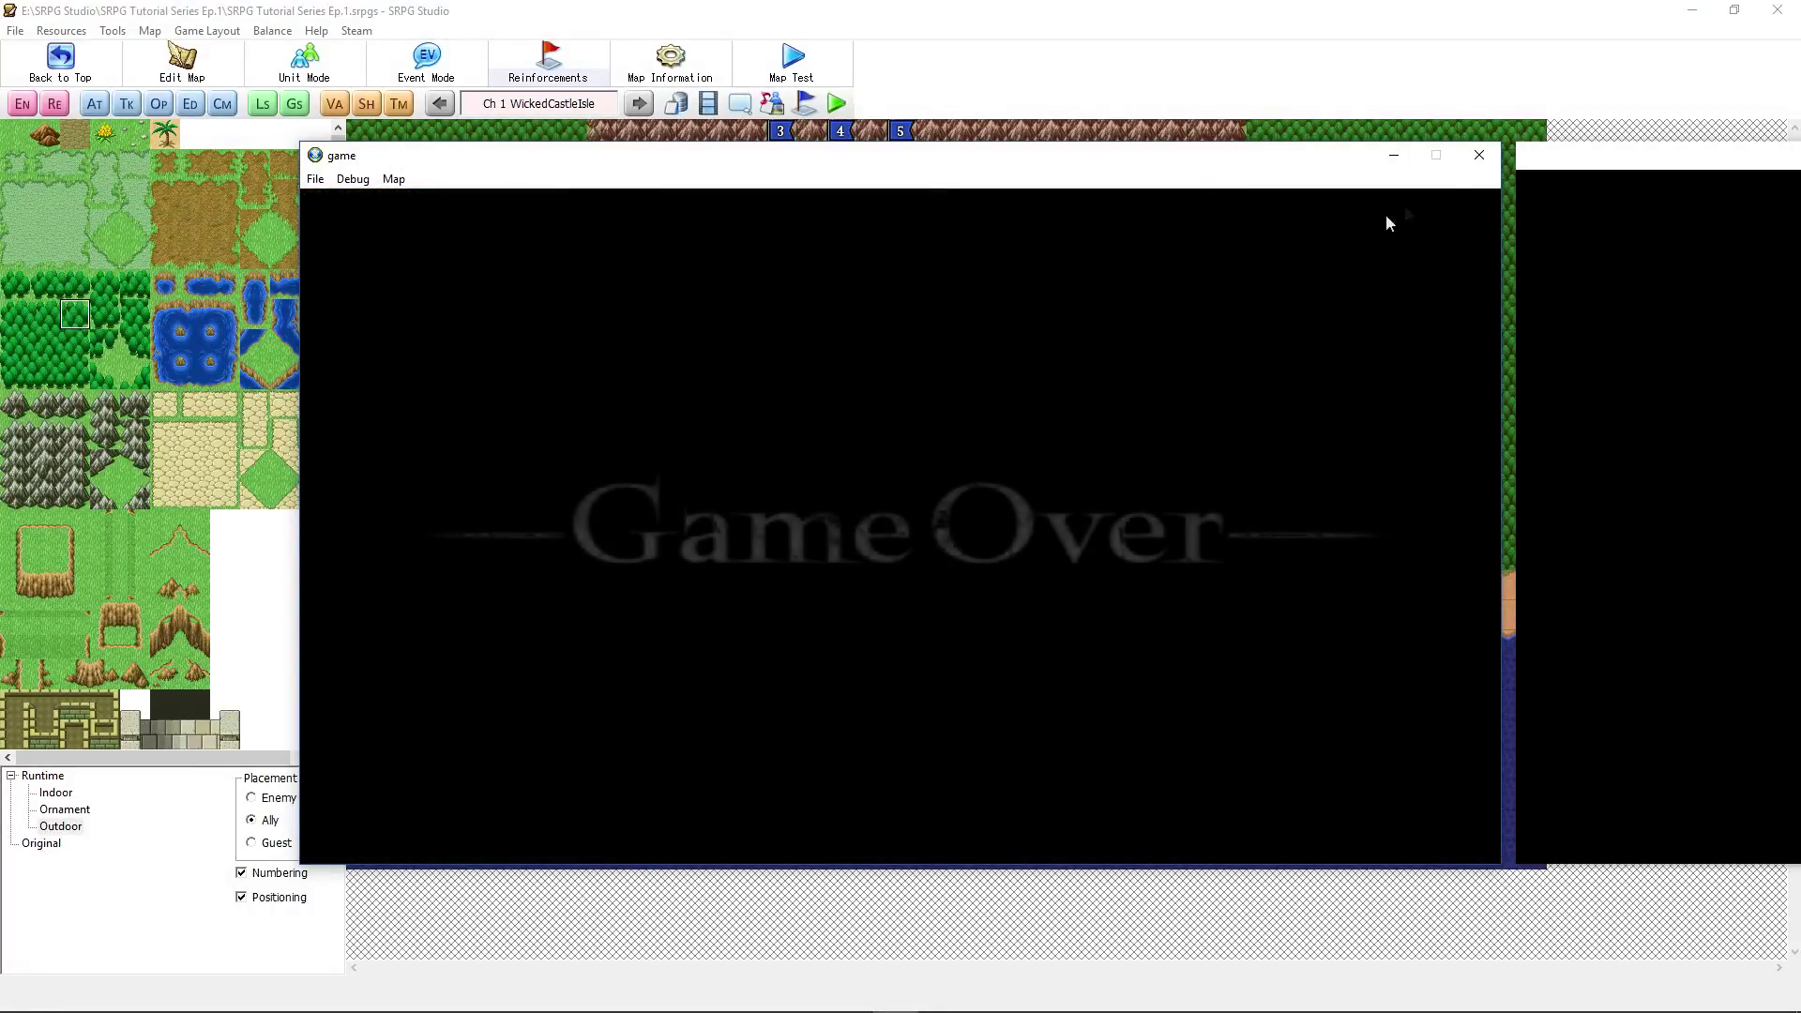
Step: Enable Display Battle Prep in Map Information, then test a New Game to the Units screen showing The Hero and New Unit
{"action": "left_click", "coordinate": [1479, 156]}
{"action": "left_click", "coordinate": [670, 67]}
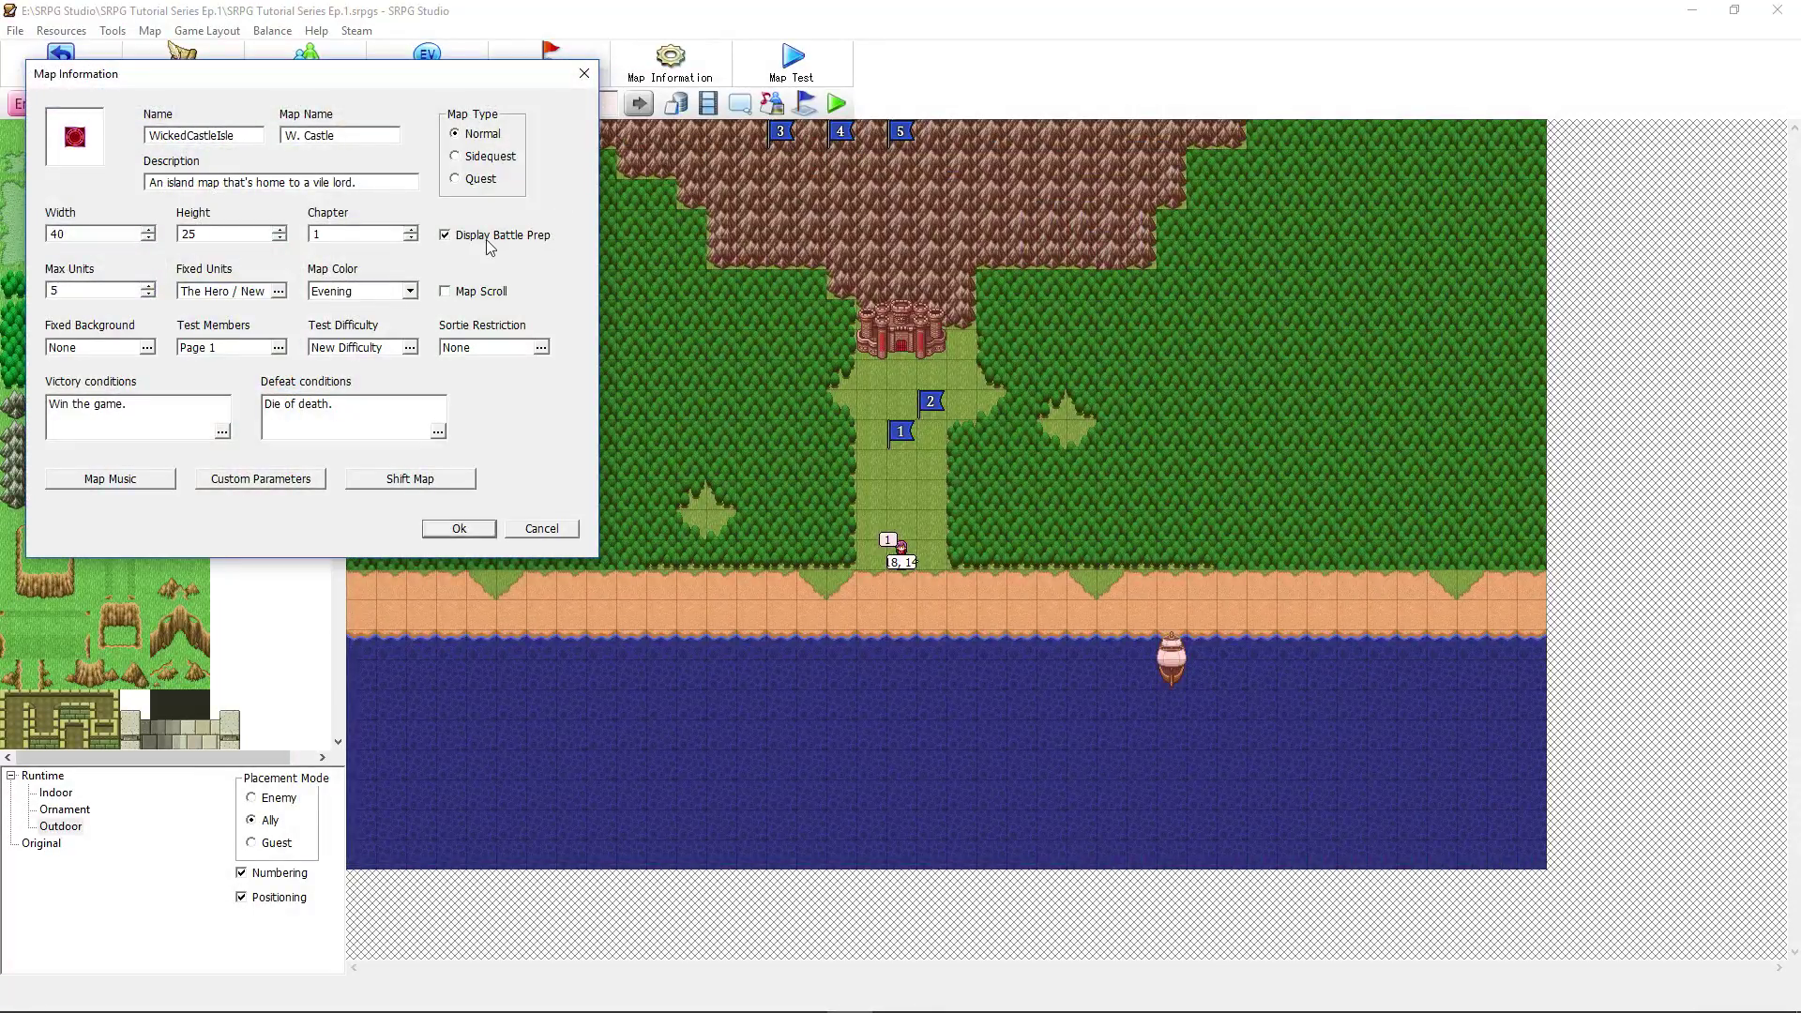
{"action": "left_click", "coordinate": [458, 528]}
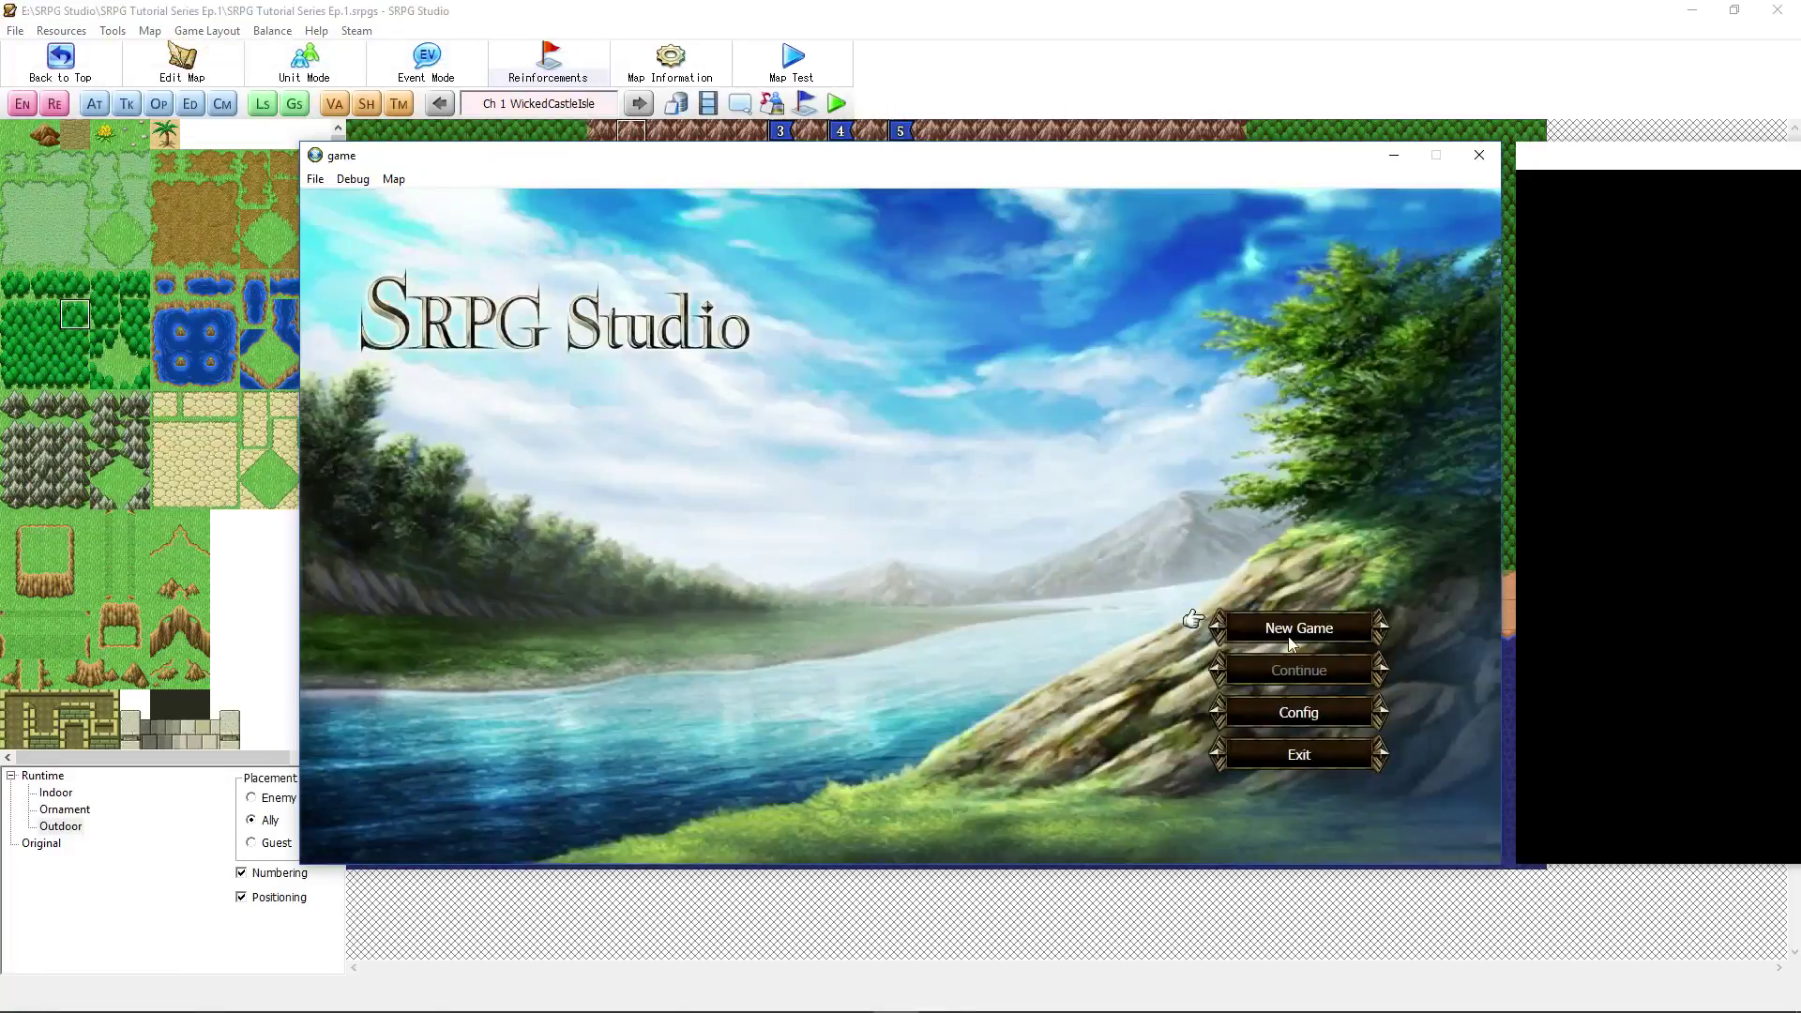
{"action": "left_click", "coordinate": [1299, 630]}
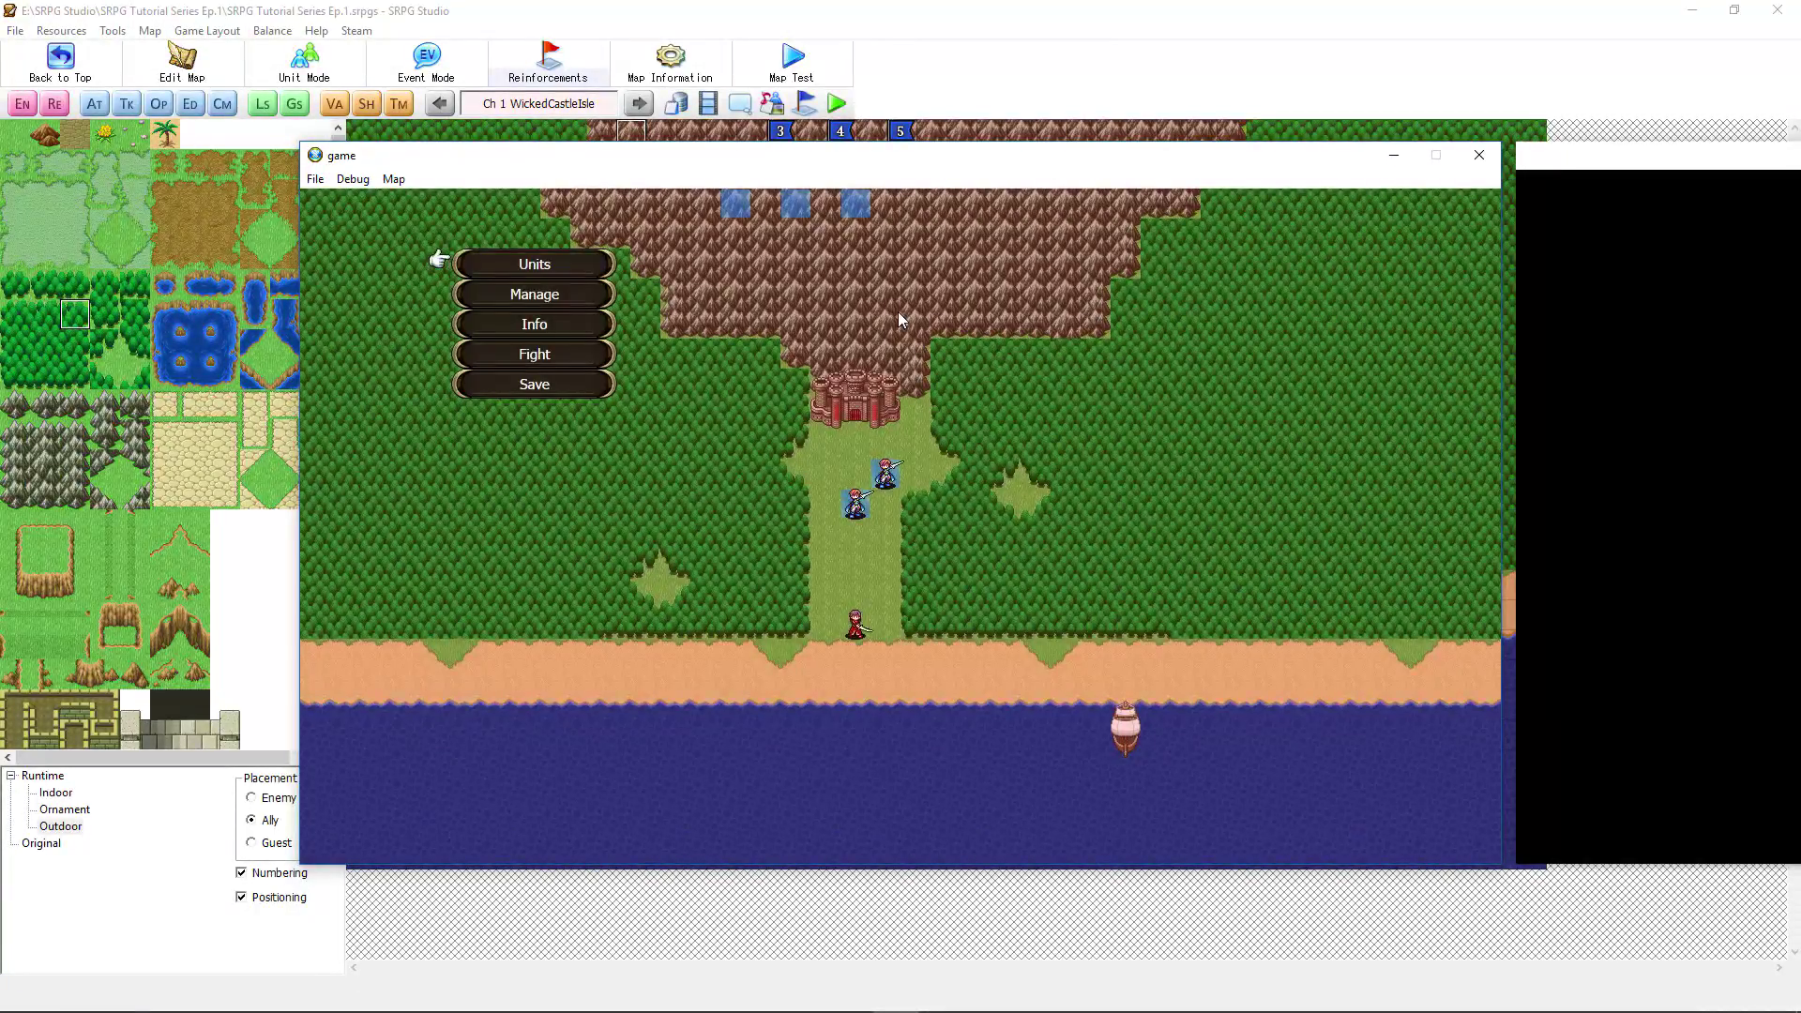
{"action": "left_click", "coordinate": [549, 257]}
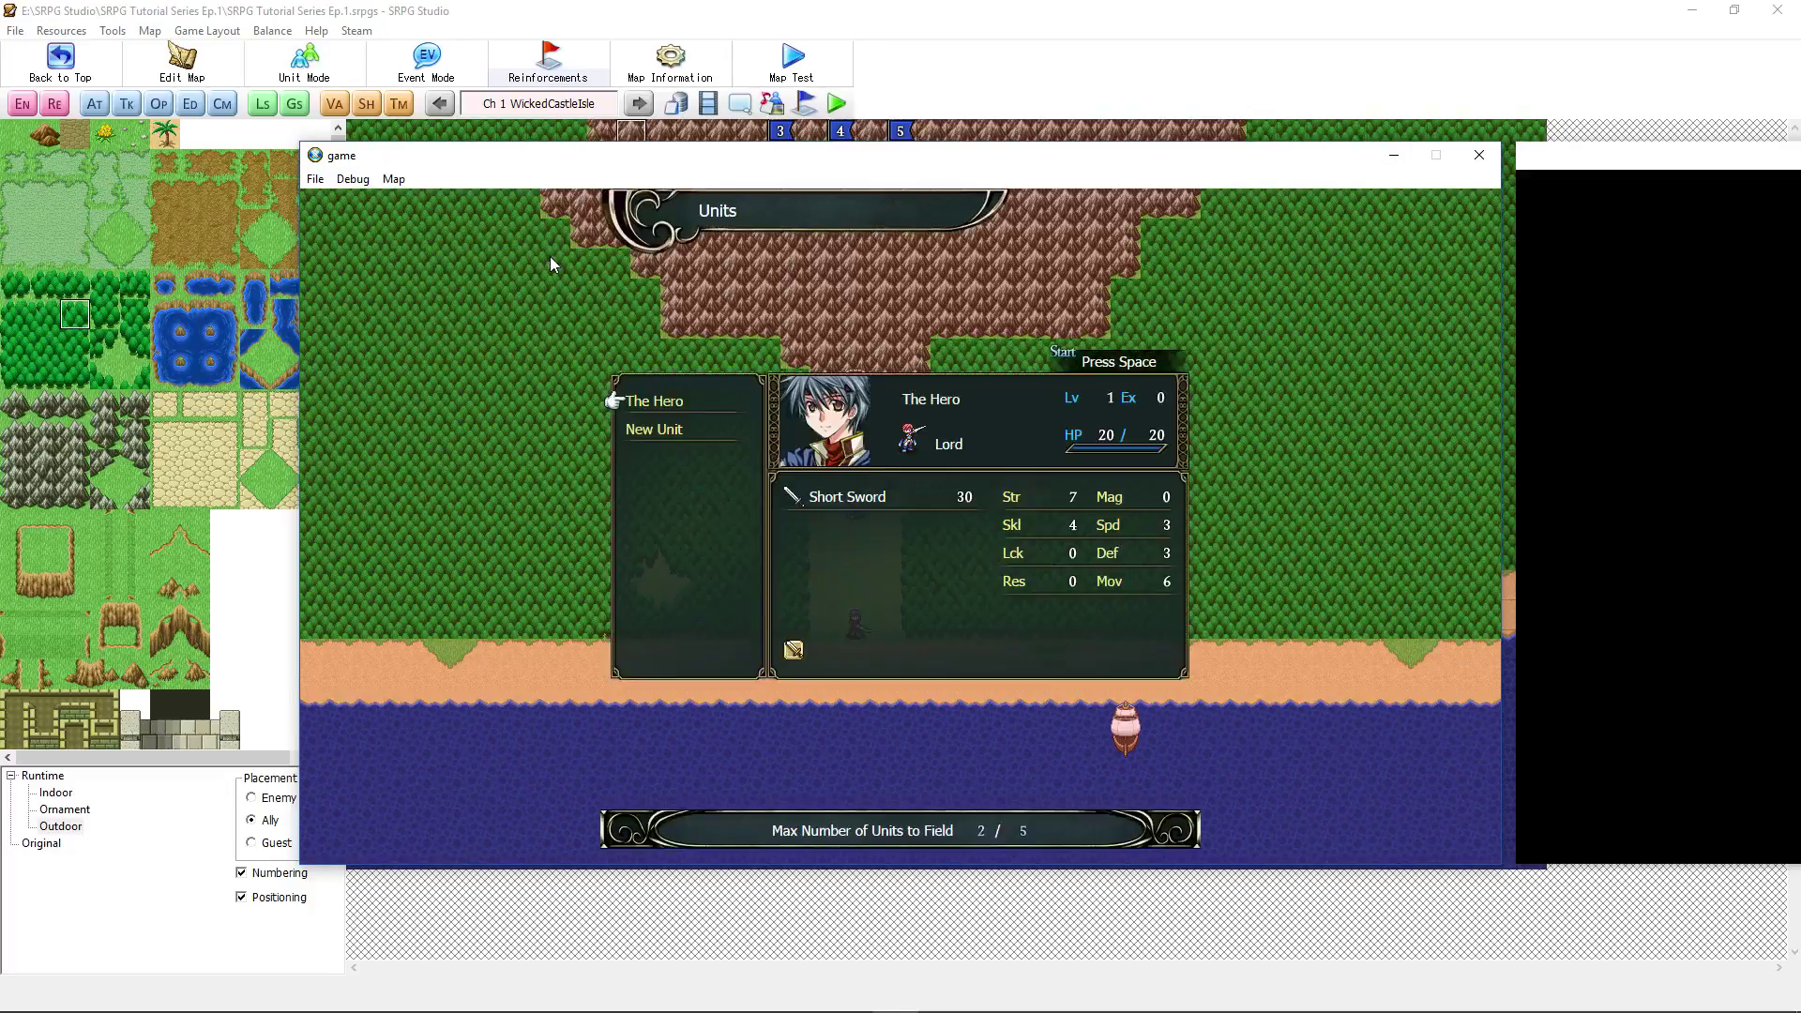